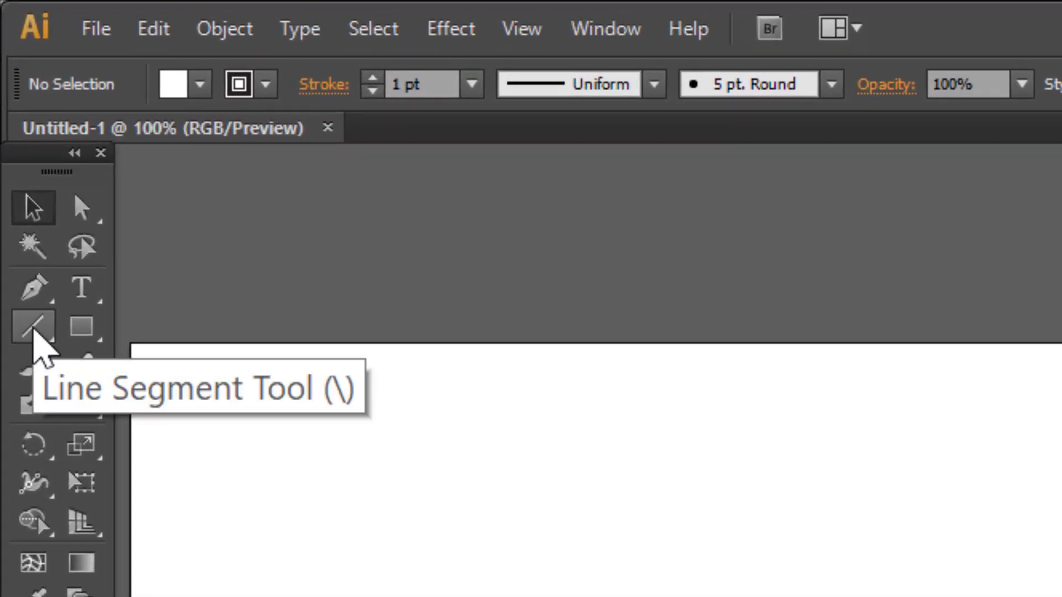
# Draw a straight vertical line about 315 px long on the artboard and set its stroke weight to 30 pt.
pyautogui.click(33, 330)
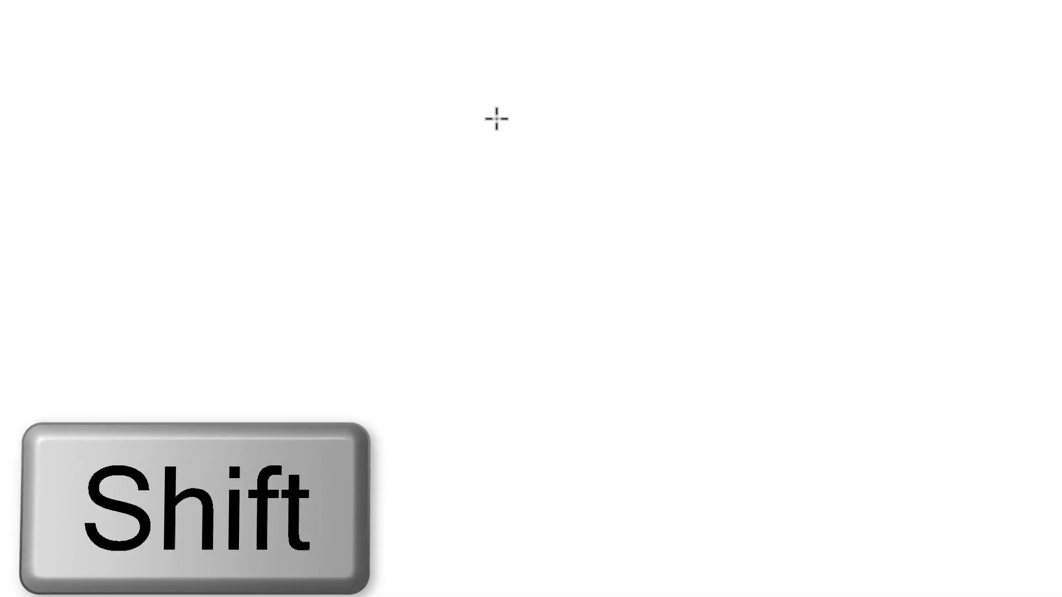
pyautogui.moveTo(496, 119); pyautogui.dragTo(518, 518)
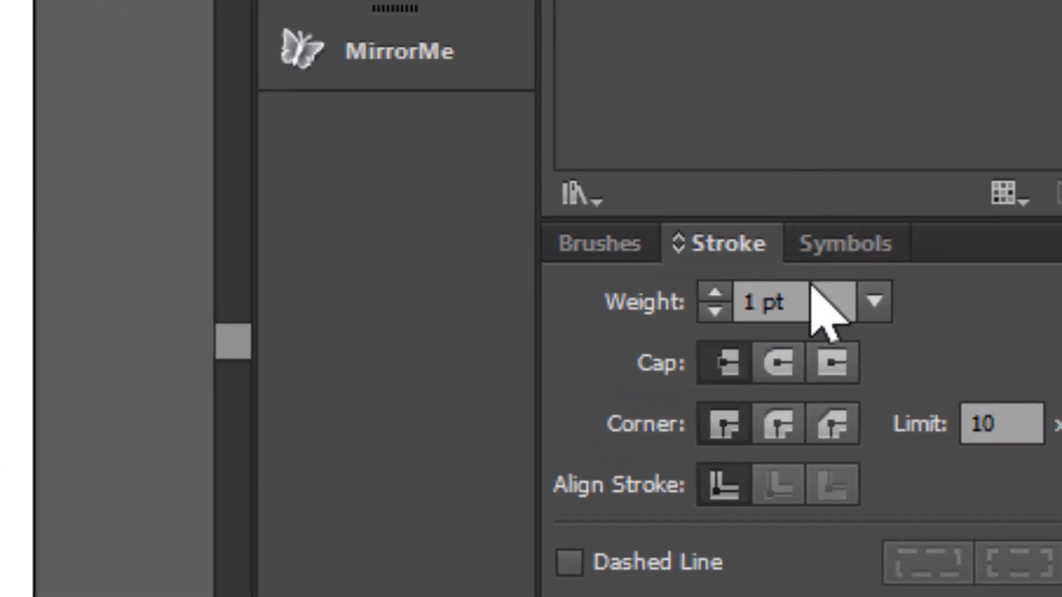
pyautogui.moveTo(824, 307); pyautogui.dragTo(645, 303)
pyautogui.write('30')
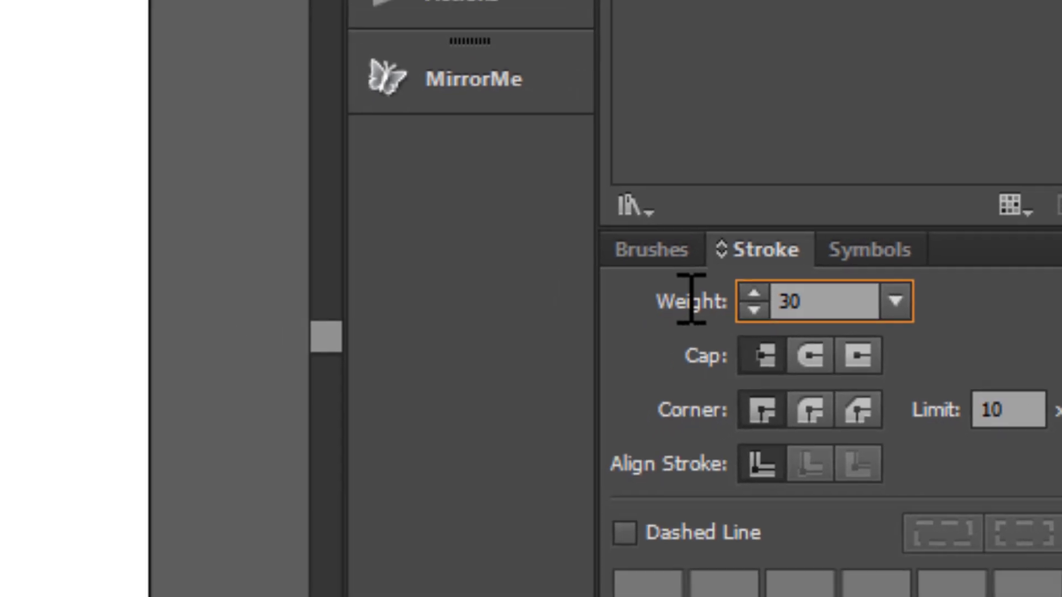
pyautogui.press('Return')
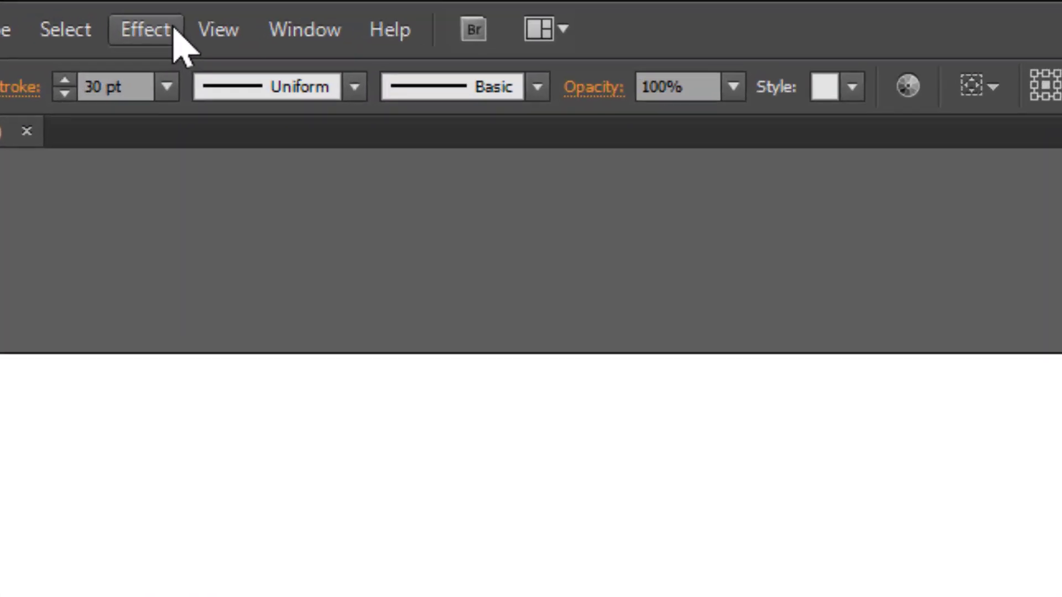
# Apply a Distort & Transform Transform effect to the line with 20 copies and a 50 px horizontal move.
pyautogui.click(182, 14)
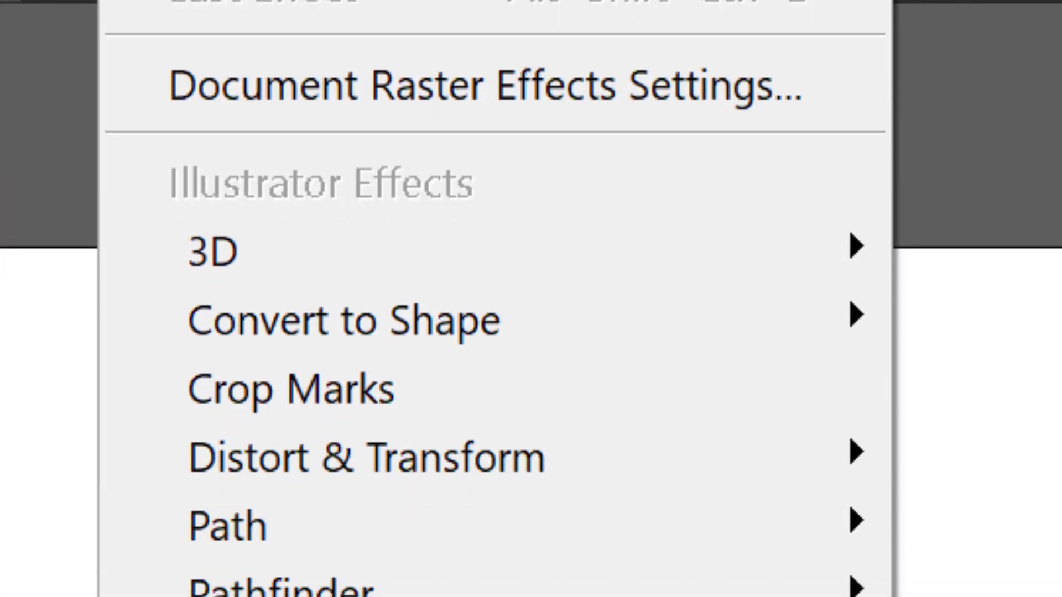
pyautogui.moveTo(564, 449)
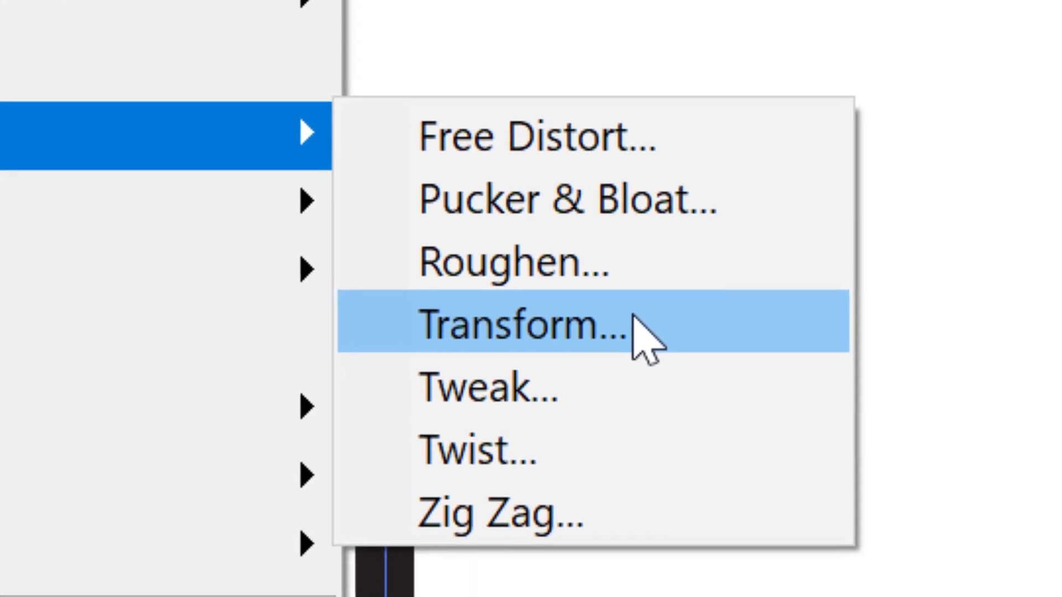
pyautogui.click(636, 334)
pyautogui.click(808, 439)
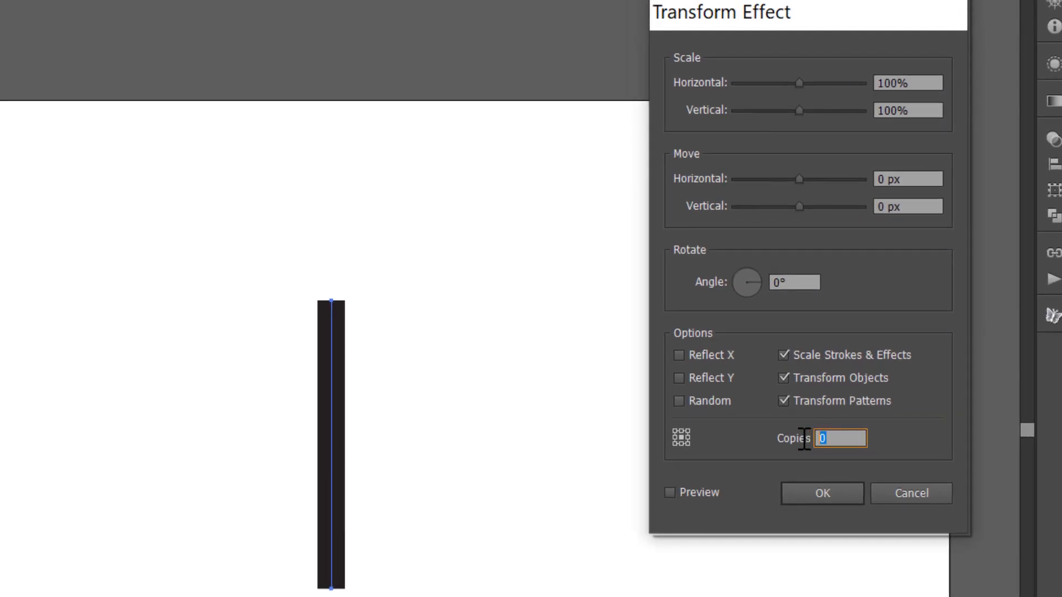
pyautogui.write('20')
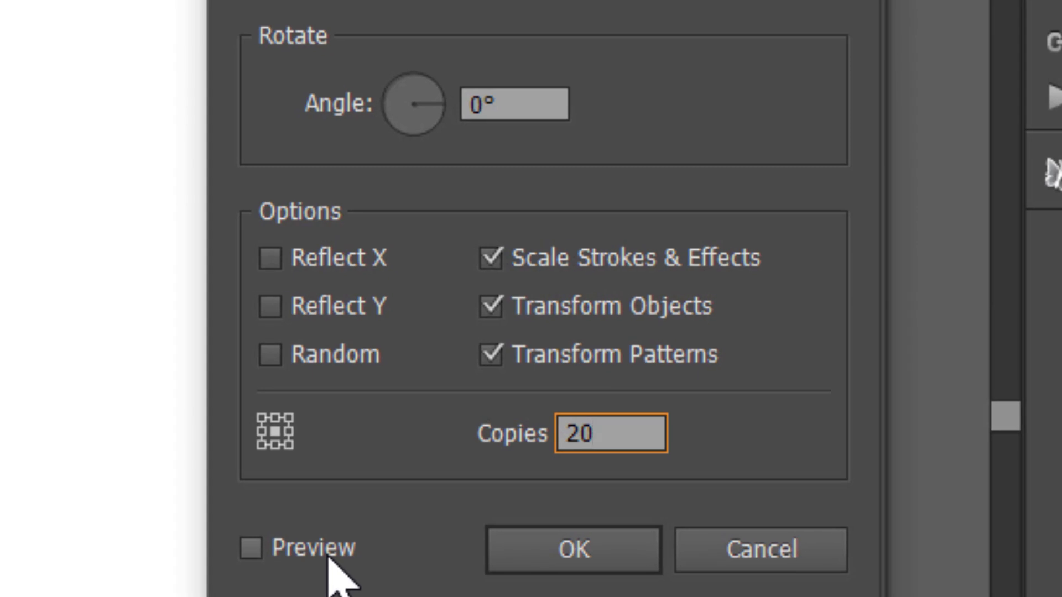
pyautogui.click(330, 559)
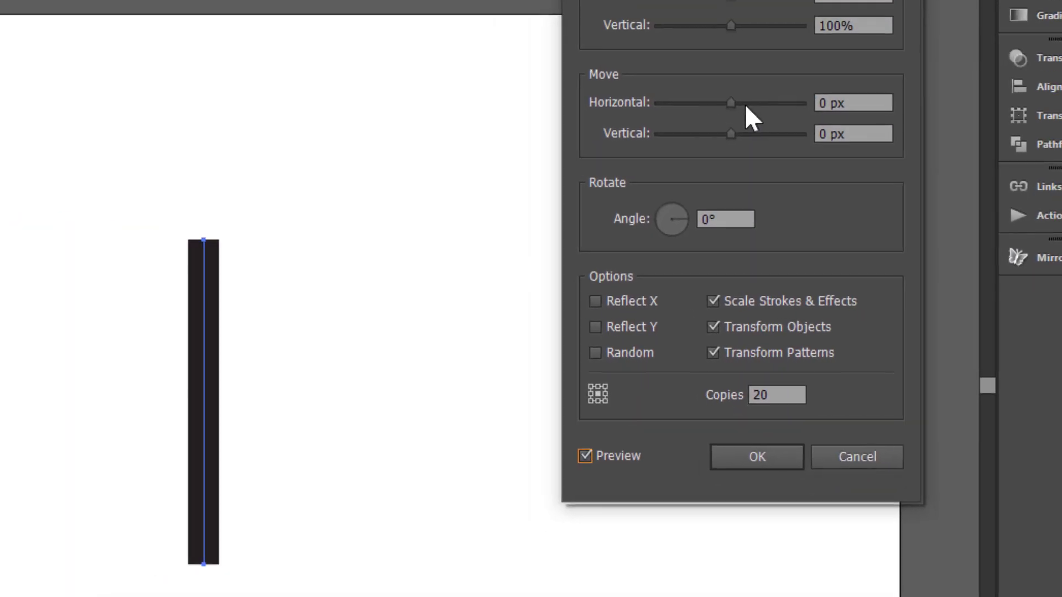
pyautogui.moveTo(744, 104); pyautogui.dragTo(768, 102)
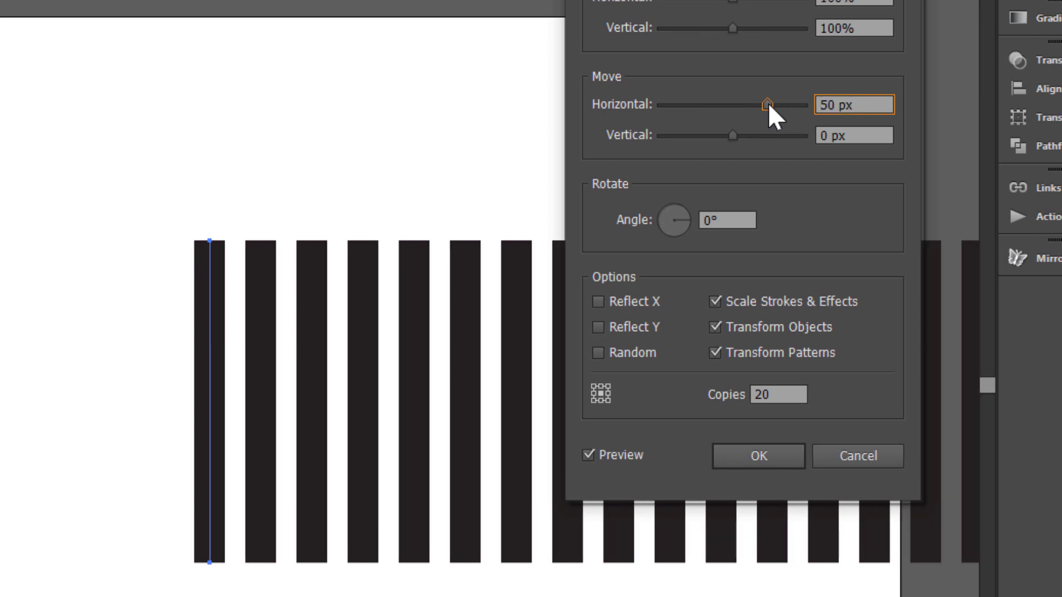
pyautogui.click(755, 467)
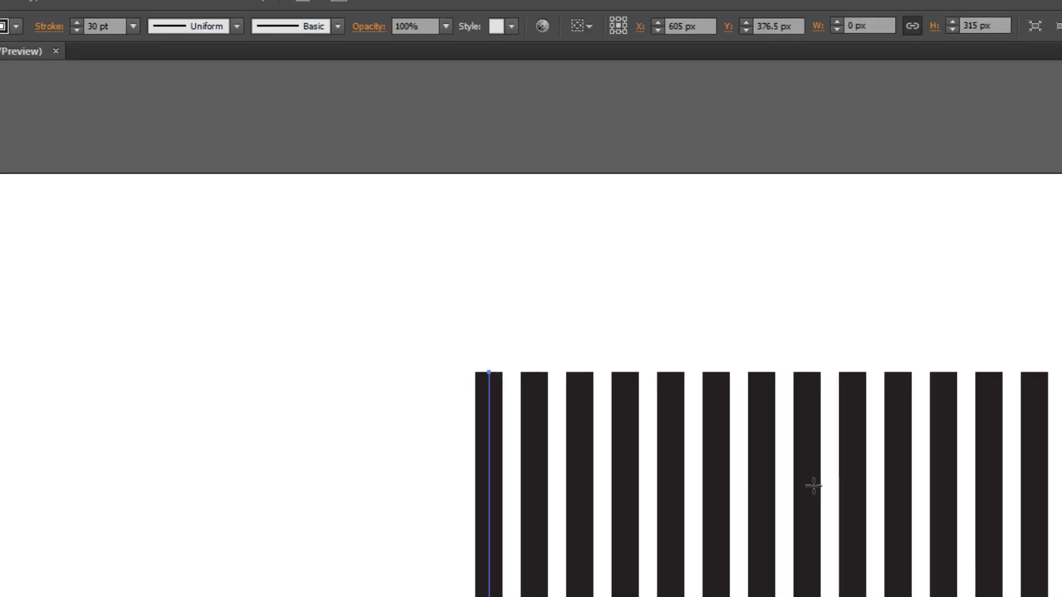
# Expand the appearance of the repeated lines and ungroup them.
pyautogui.click(31, 18)
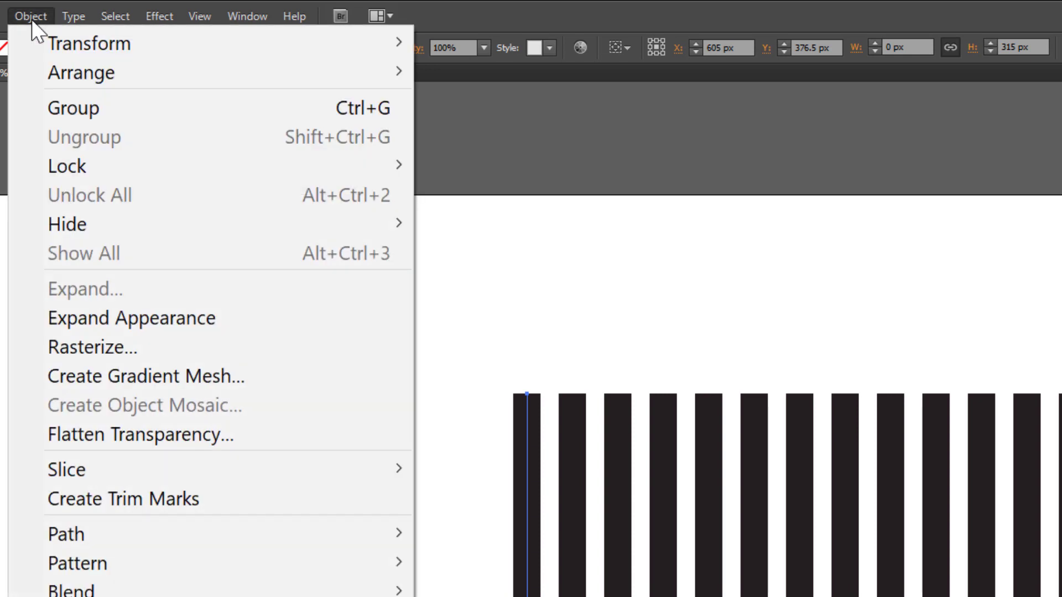
pyautogui.click(170, 323)
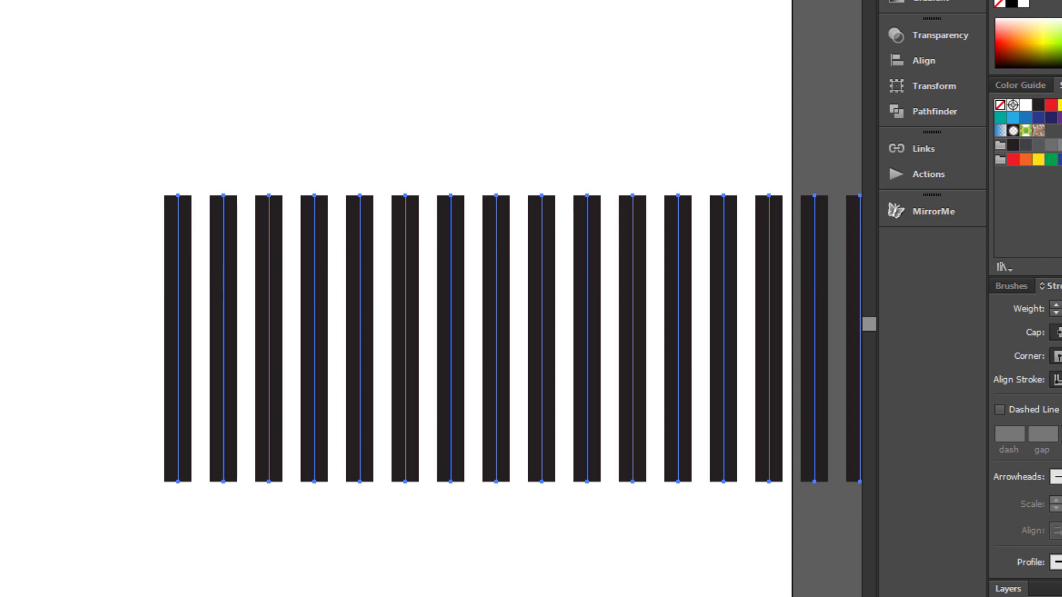
pyautogui.rightClick(239, 268)
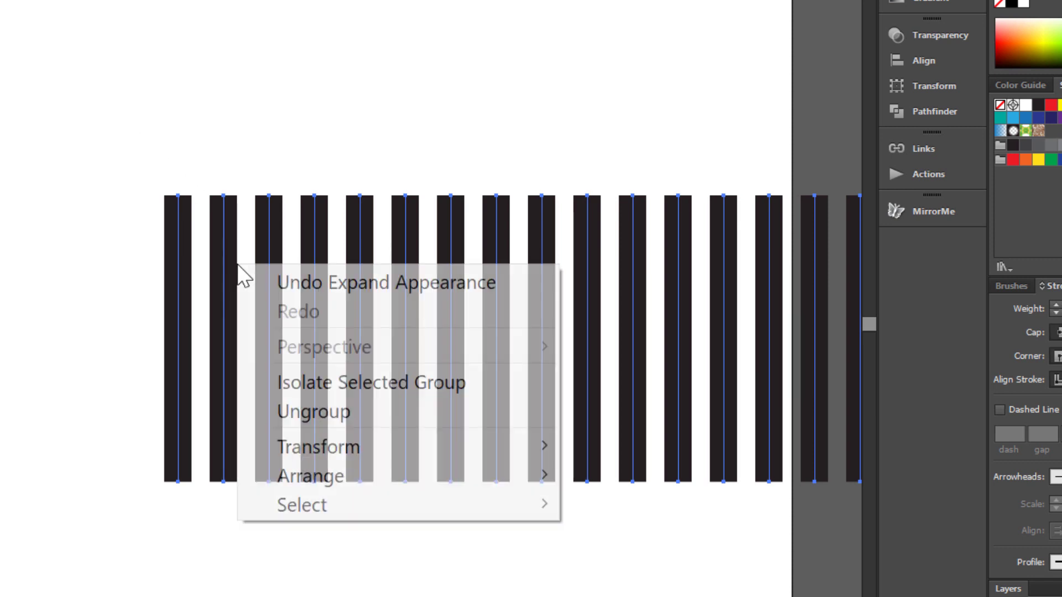
pyautogui.click(343, 413)
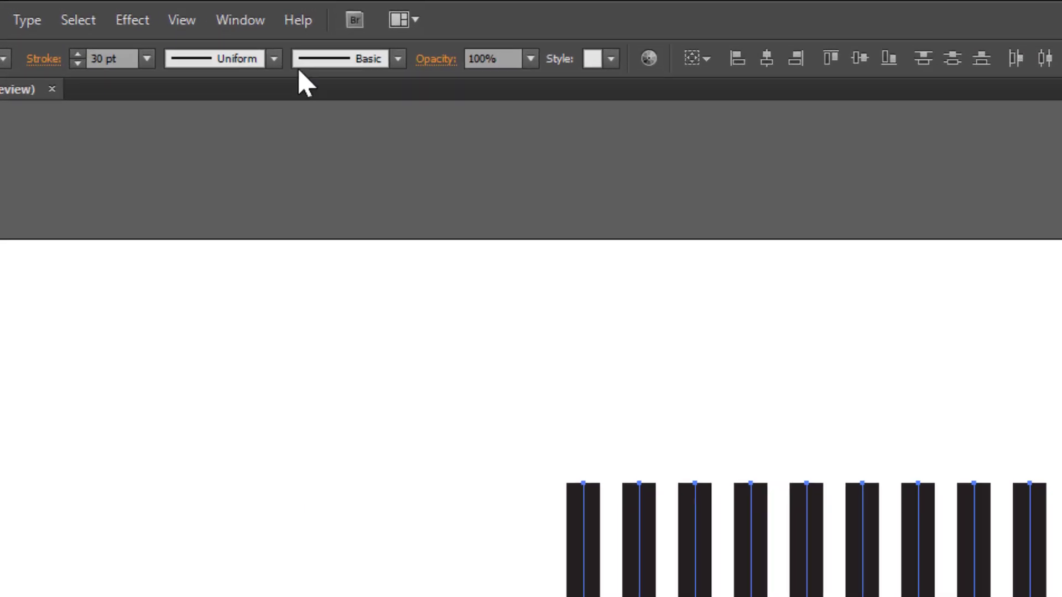
# Apply Width Profile 4 to the selected lines and flip the profile along so the points face up.
pyautogui.click(274, 58)
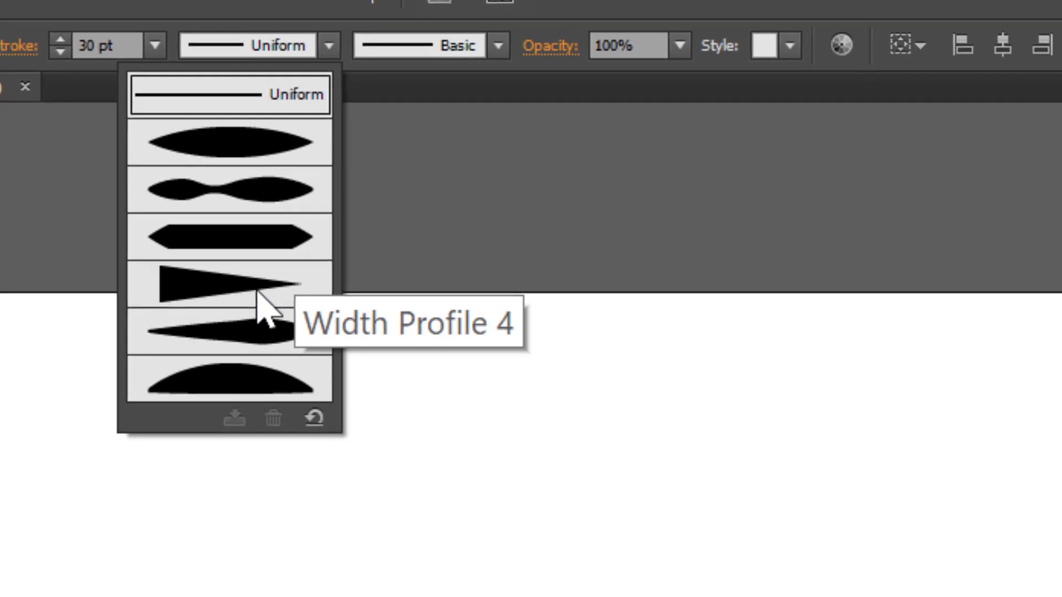
pyautogui.click(308, 330)
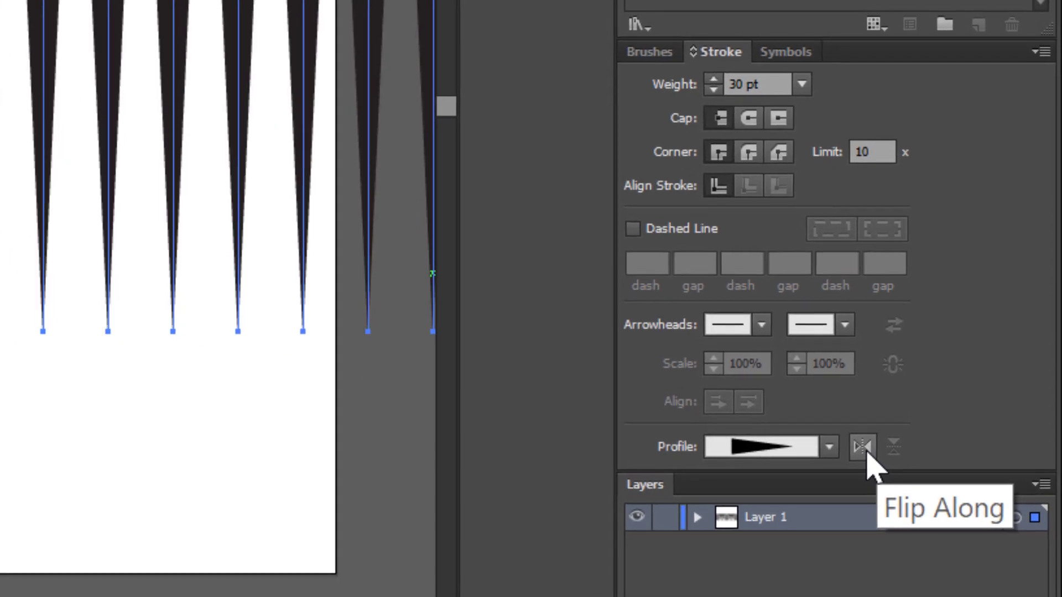
pyautogui.click(862, 447)
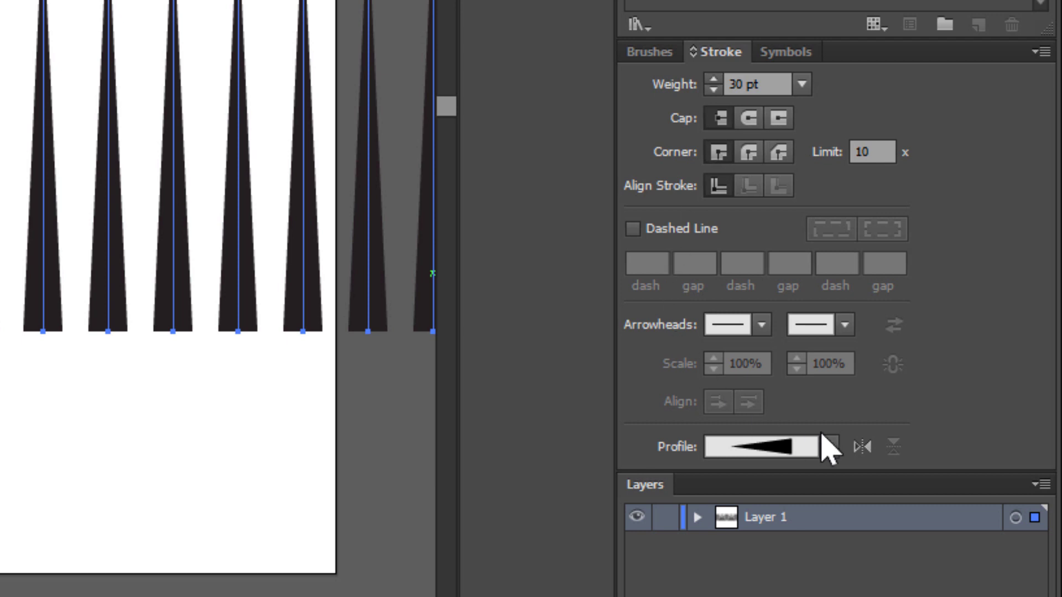
# Hide the additional stroke options and show them again.
pyautogui.click(1042, 52)
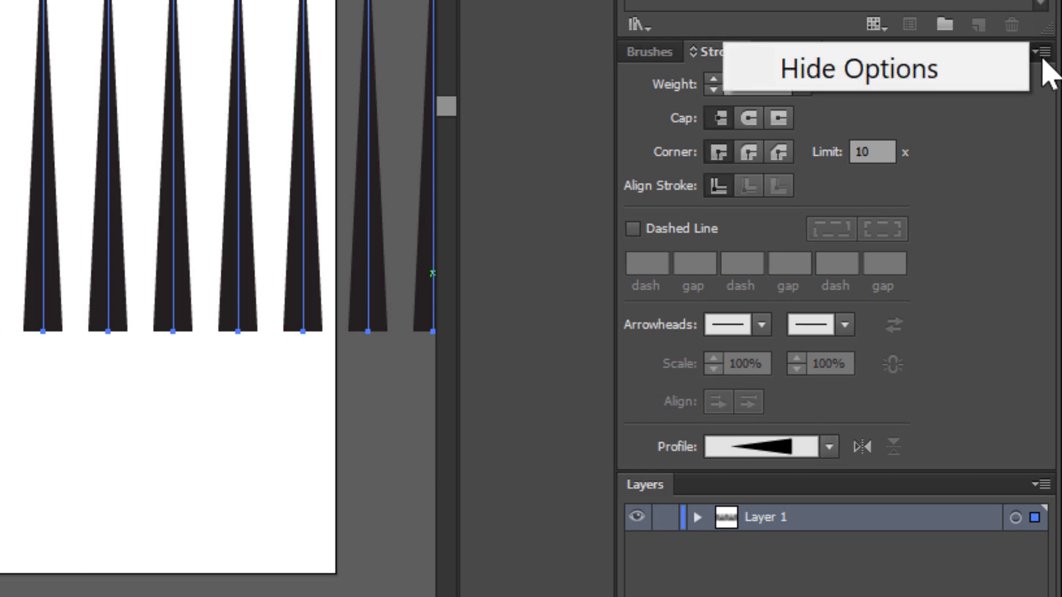
pyautogui.click(991, 66)
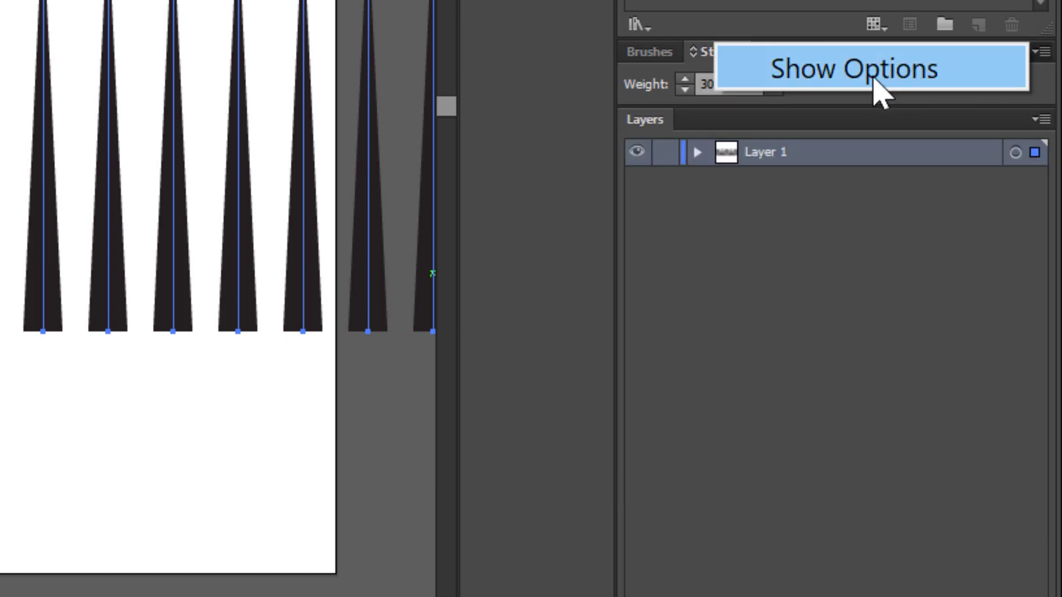
pyautogui.click(845, 73)
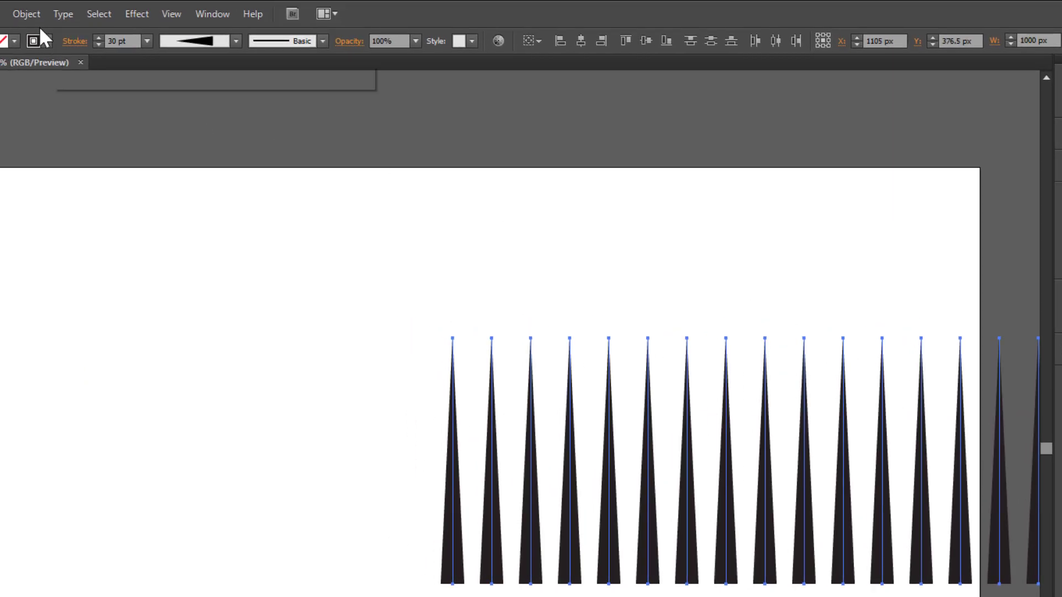
# Start a Transform Each on the tapered lines with horizontal and vertical scale set to 130%.
pyautogui.click(35, 15)
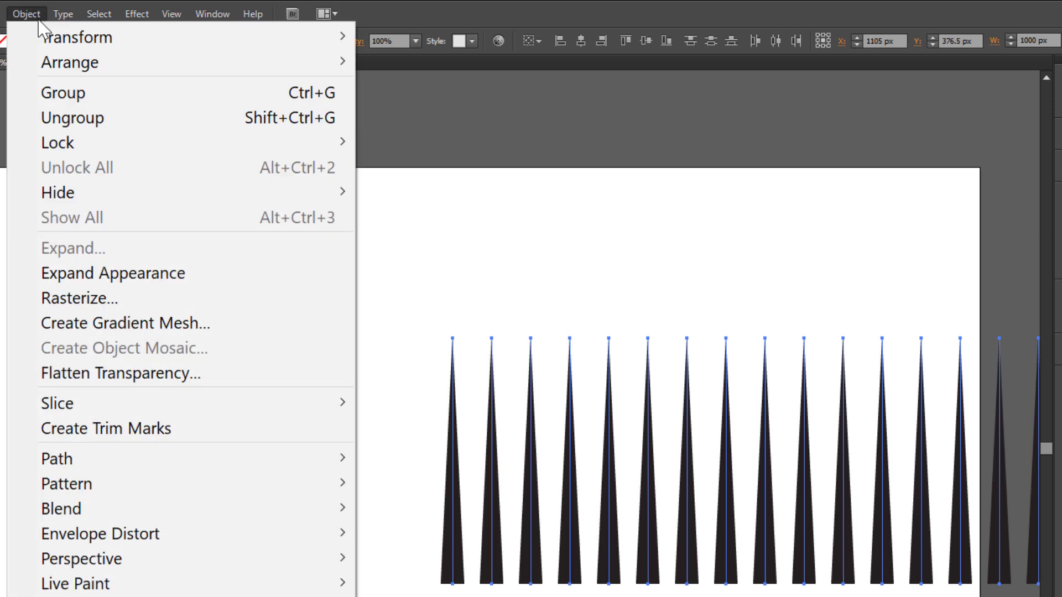
pyautogui.moveTo(64, 38)
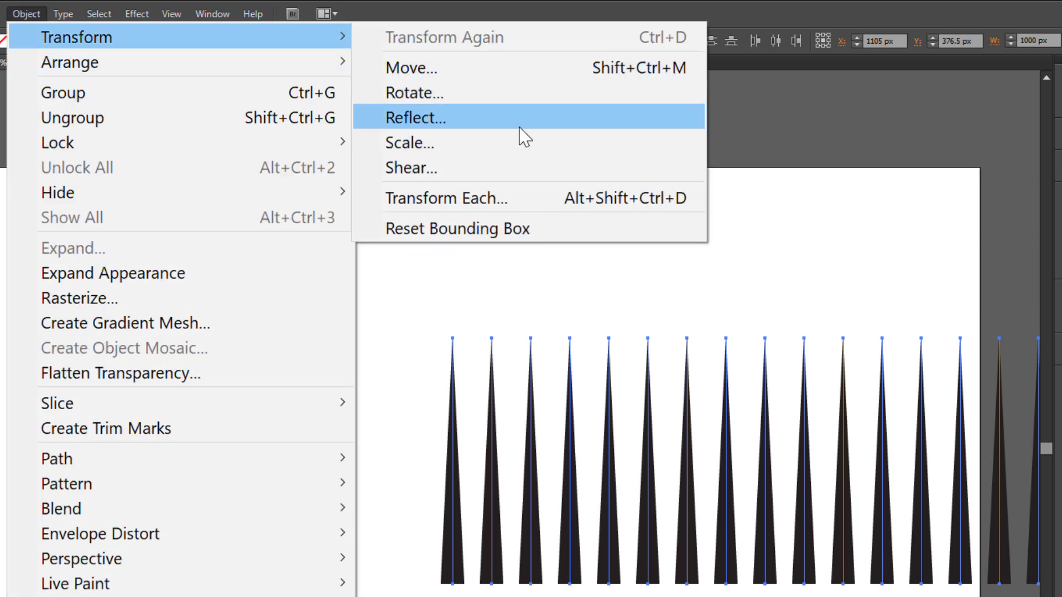
pyautogui.click(501, 200)
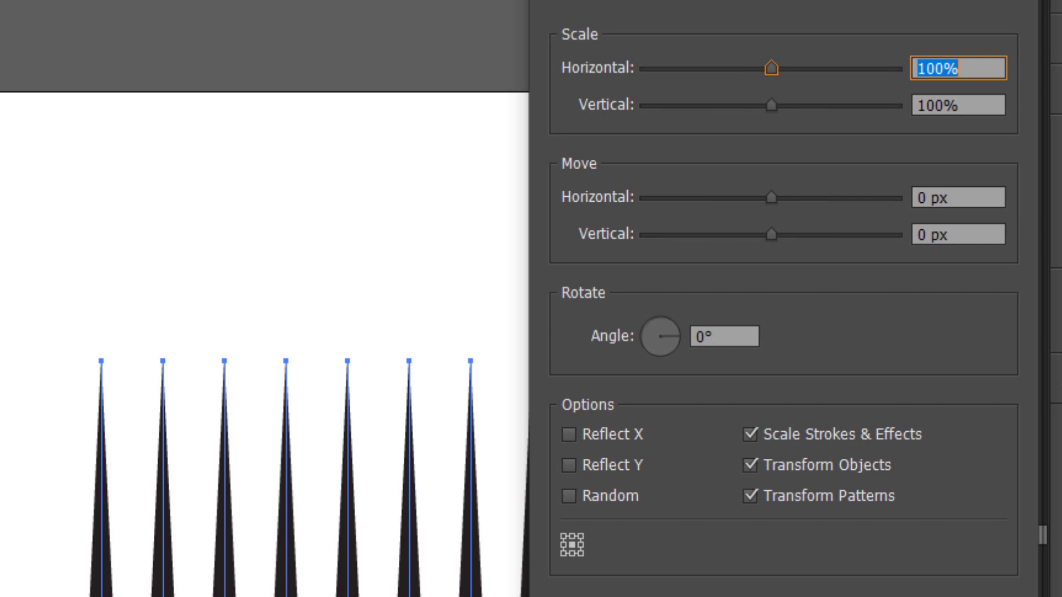
pyautogui.moveTo(988, 70); pyautogui.dragTo(873, 89)
pyautogui.write('130')
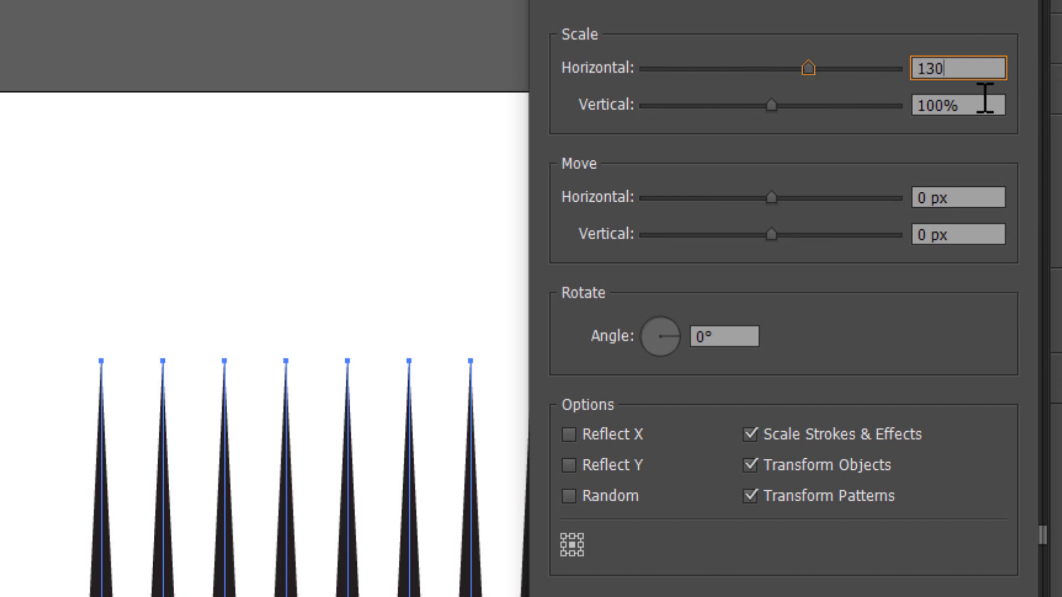
pyautogui.press('Tab')
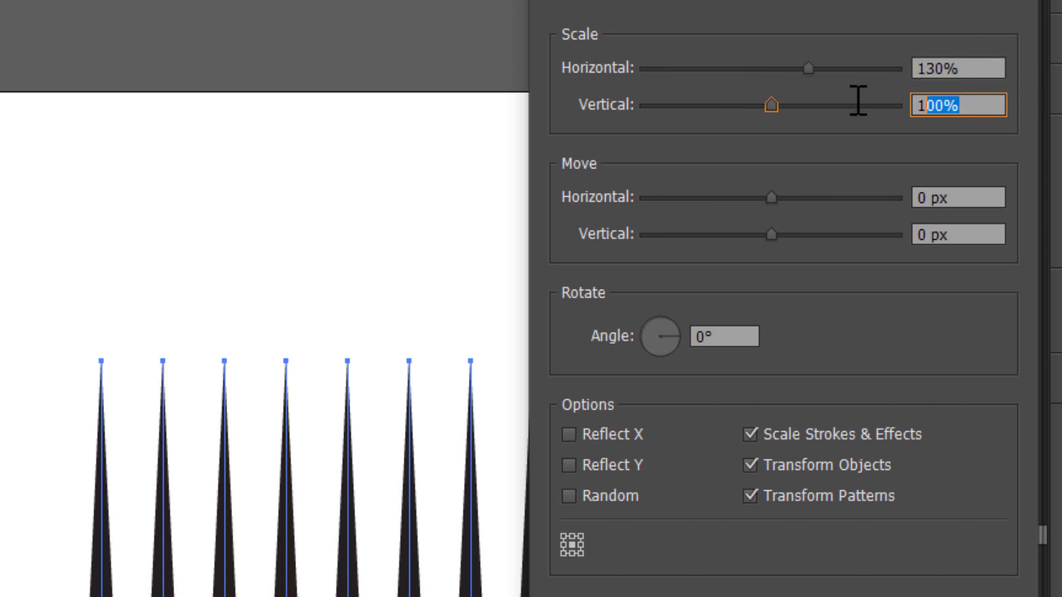
pyautogui.write('130')
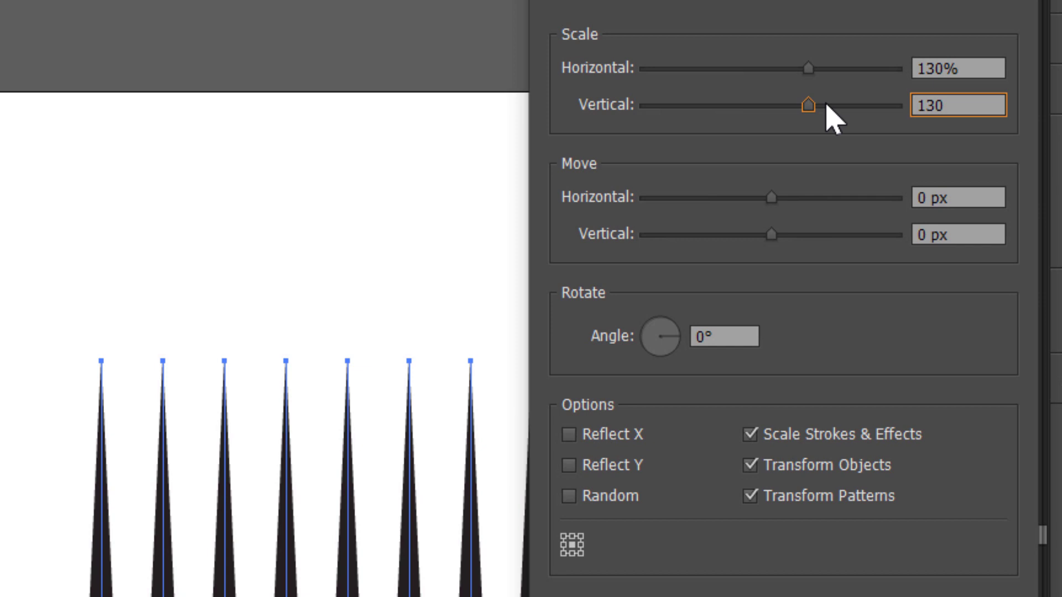
pyautogui.press('Tab')
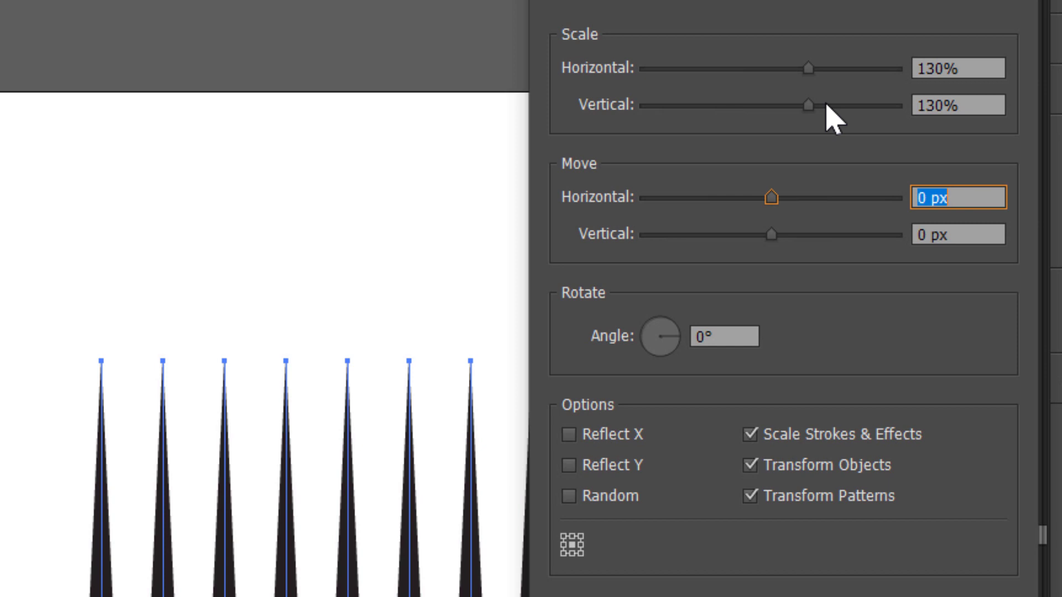
# Set the Transform Each rotation angle to 30°, enable Random and turn on the preview.
pyautogui.moveTo(750, 337); pyautogui.dragTo(654, 341)
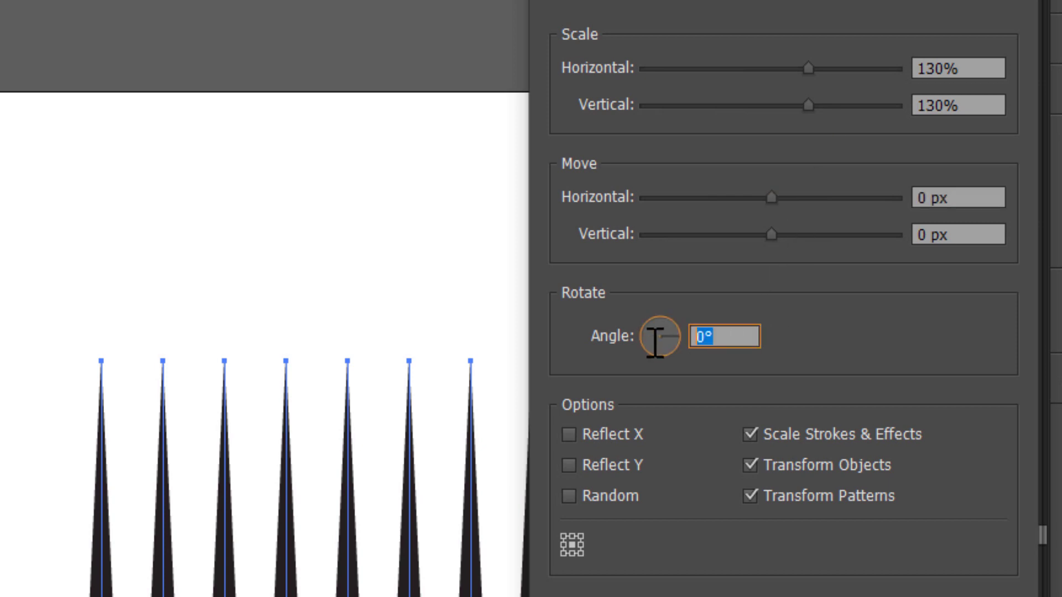
pyautogui.write('30')
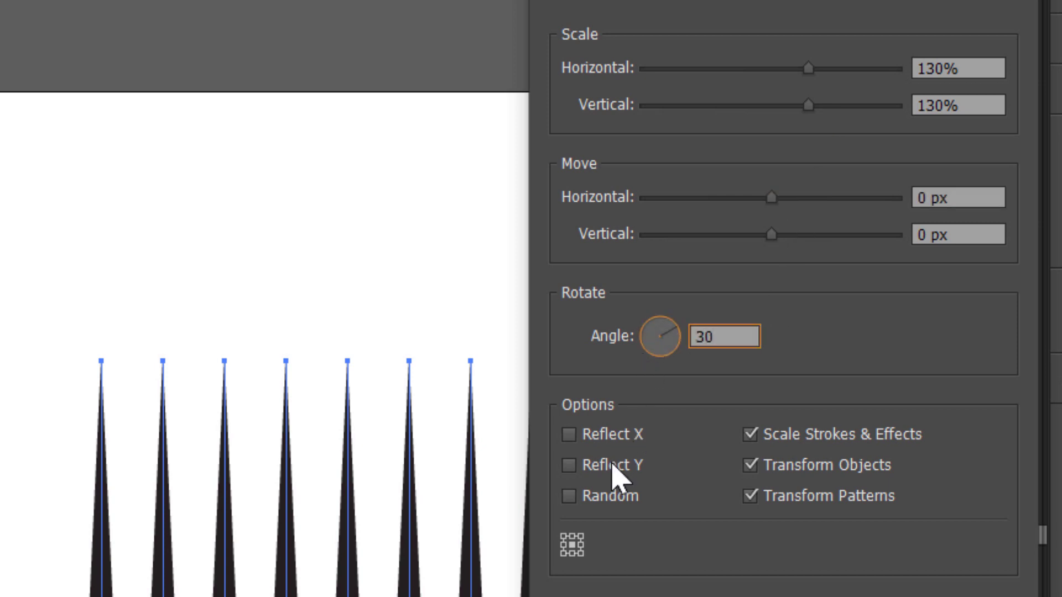
pyautogui.click(599, 498)
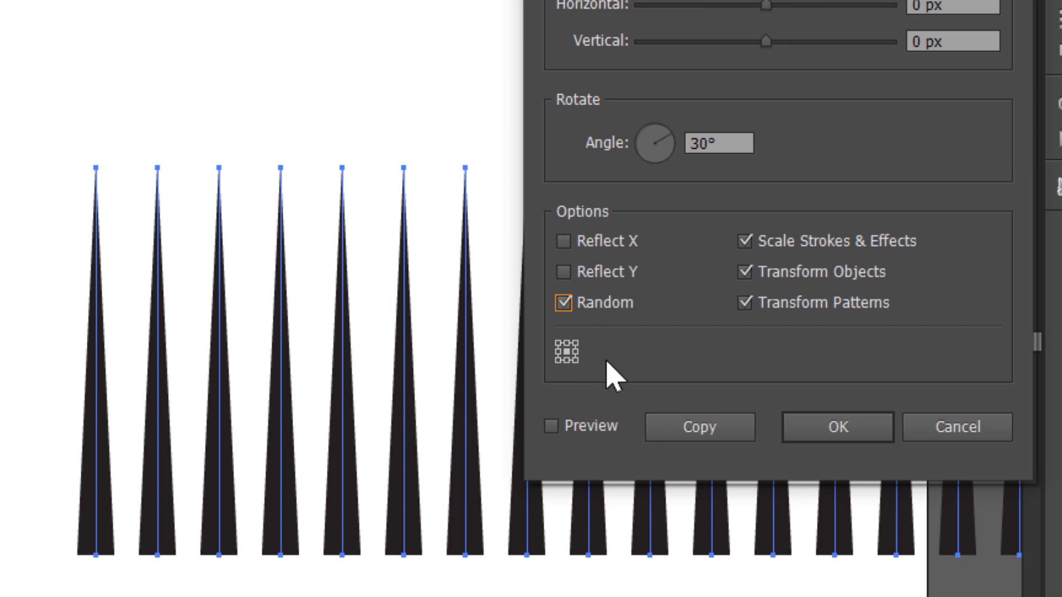
pyautogui.click(591, 427)
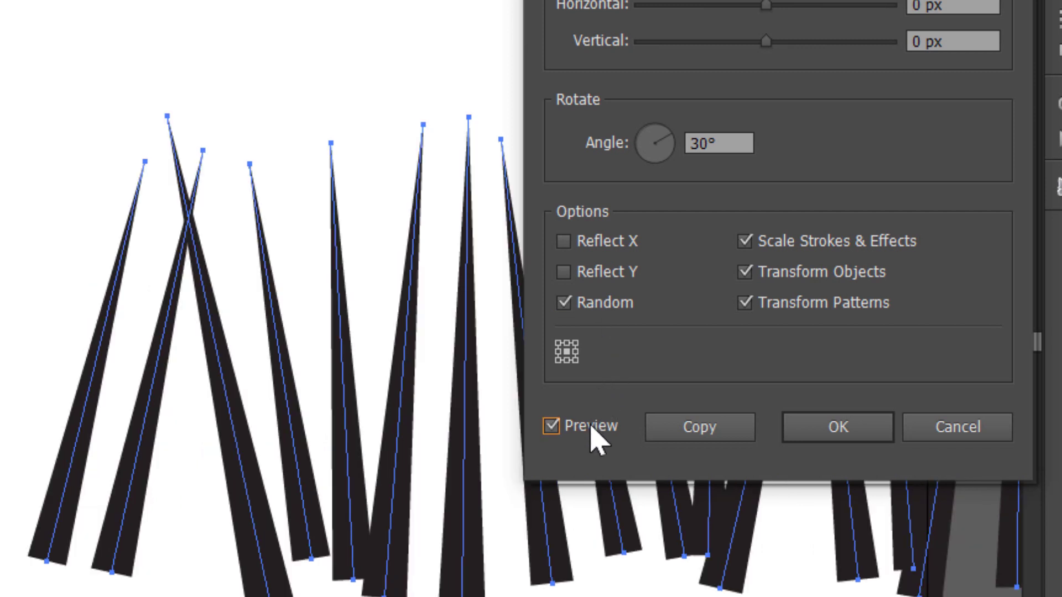
# Toggle the Random option repeatedly to reshuffle the tapered lines' scale and rotation, and apply the Transform Each with Random enabled.
pyautogui.click(602, 308)
pyautogui.click(602, 309)
pyautogui.click(601, 309)
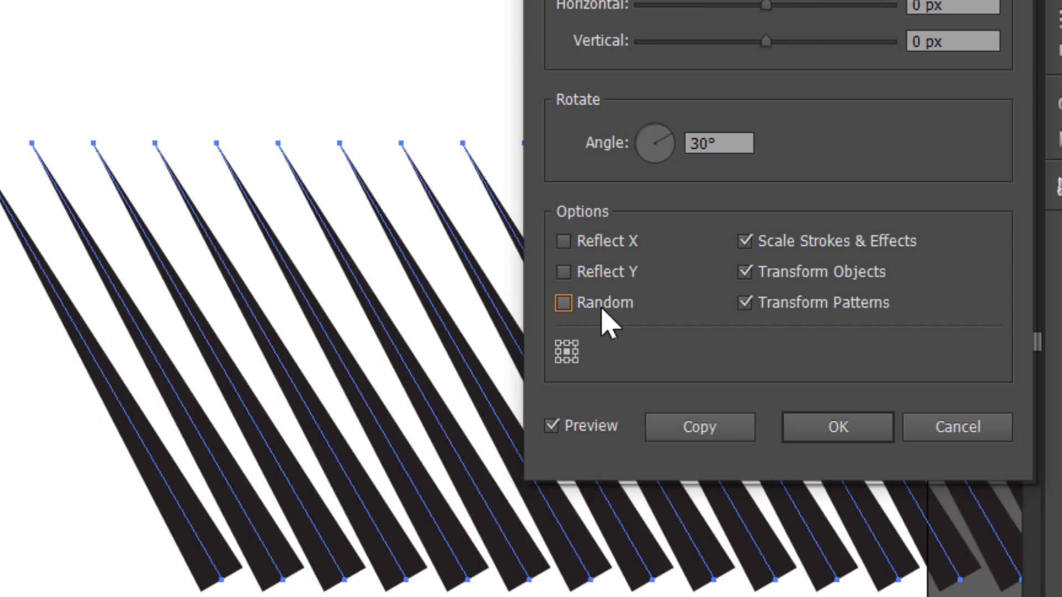
pyautogui.click(602, 308)
pyautogui.click(602, 309)
pyautogui.click(601, 309)
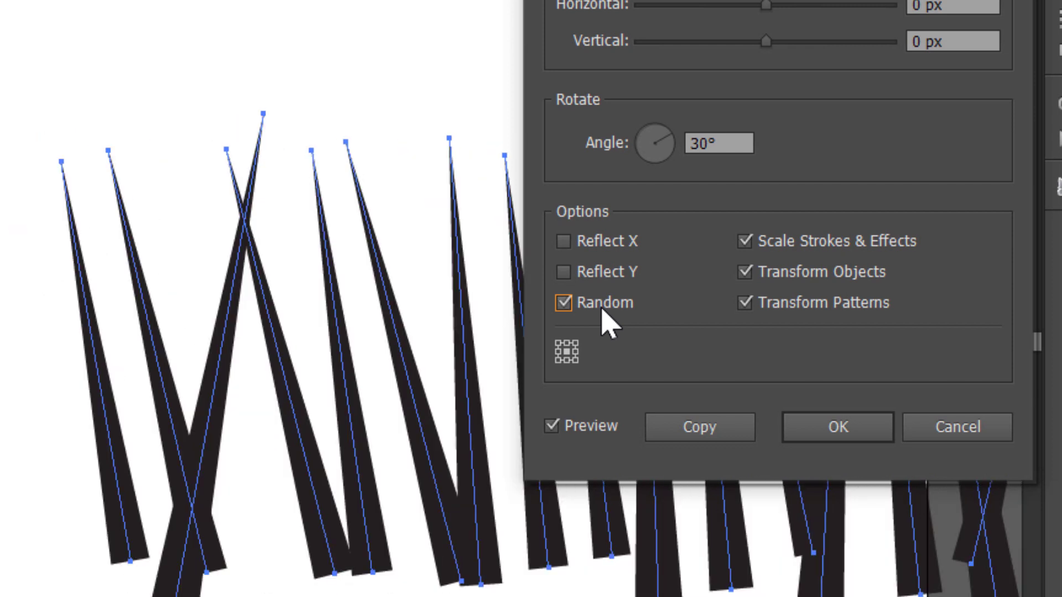
pyautogui.click(602, 308)
pyautogui.click(602, 309)
pyautogui.click(601, 309)
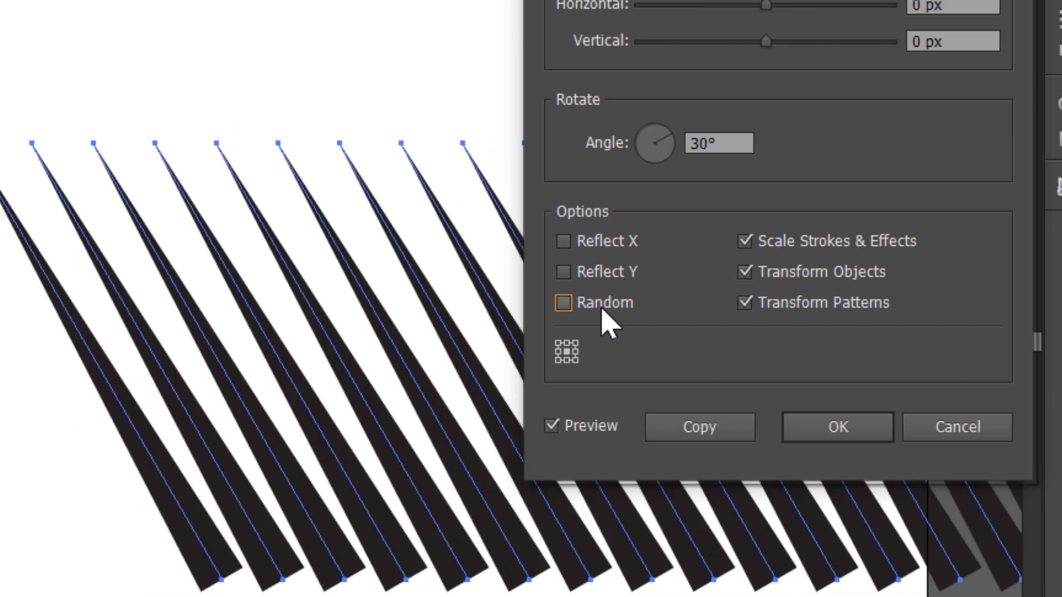
pyautogui.click(602, 309)
pyautogui.click(602, 323)
pyautogui.click(603, 323)
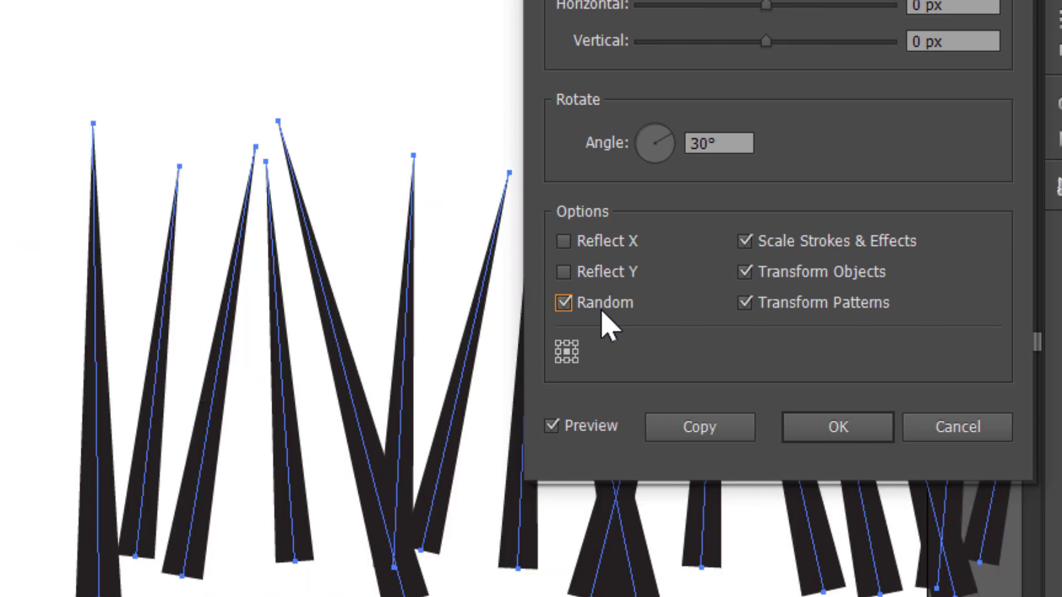
pyautogui.click(602, 323)
pyautogui.click(603, 324)
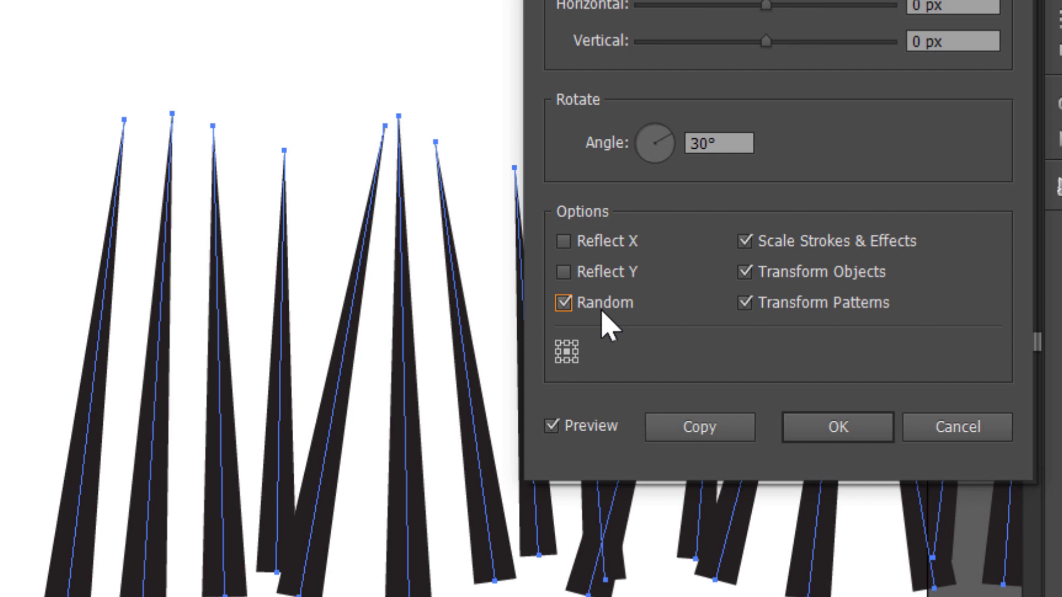
pyautogui.click(840, 435)
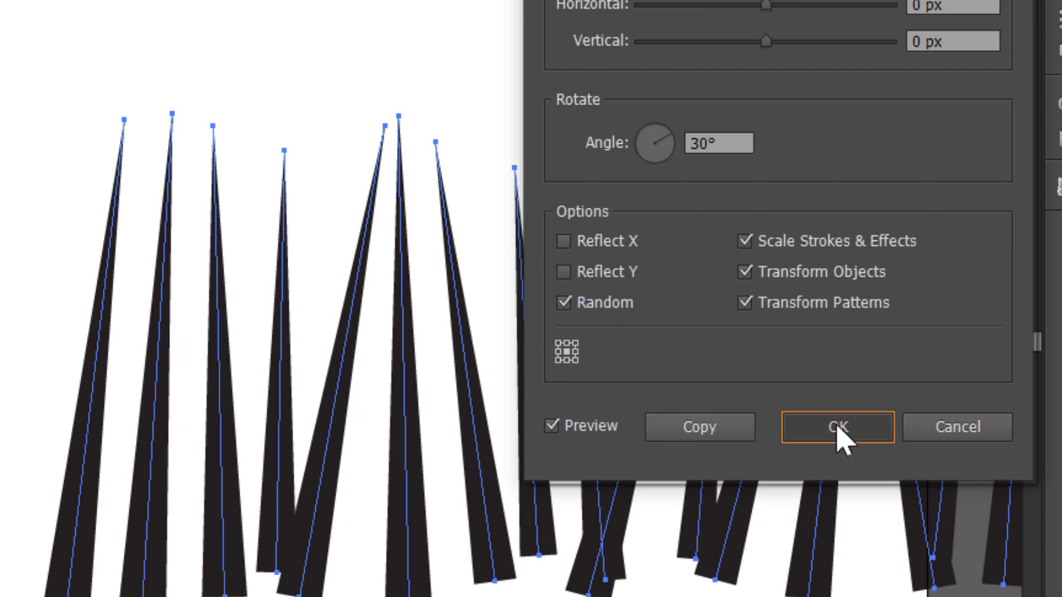
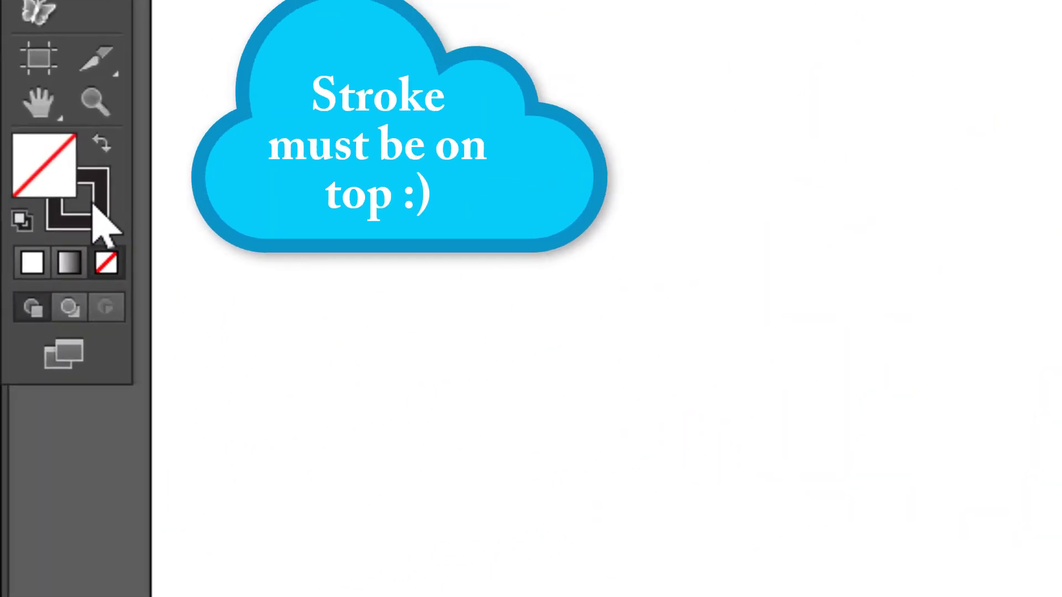
# Make the stroke the active color attribute and switch the color sliders to the HSB model.
pyautogui.click(93, 206)
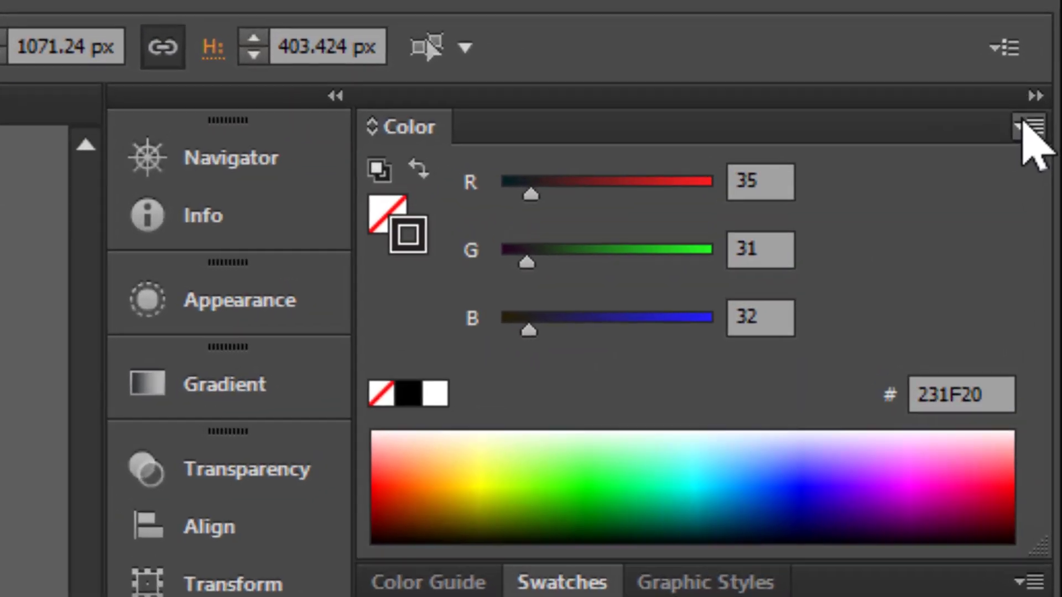
pyautogui.click(1026, 126)
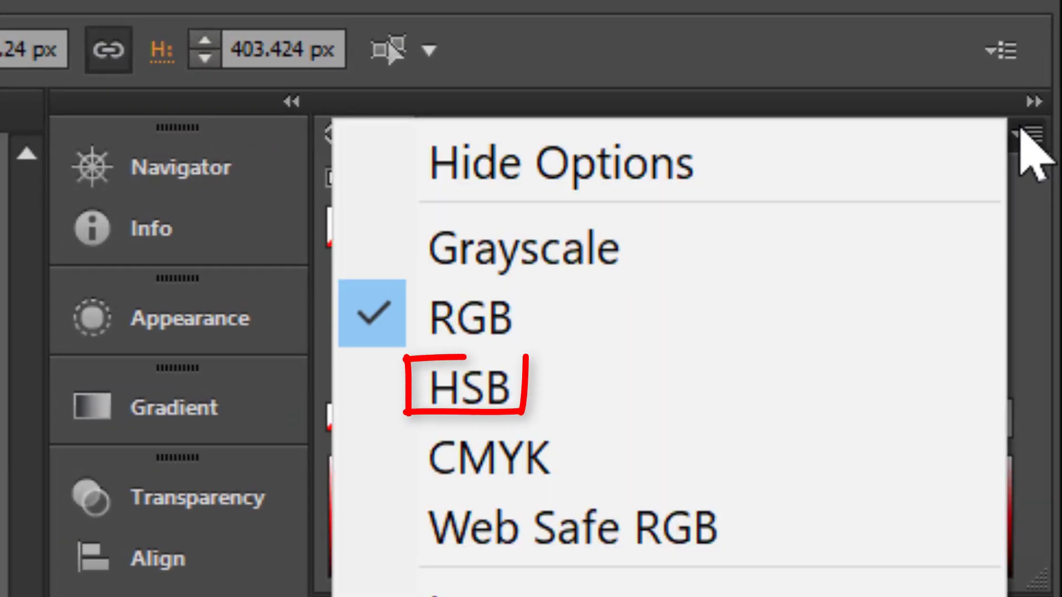
pyautogui.click(704, 384)
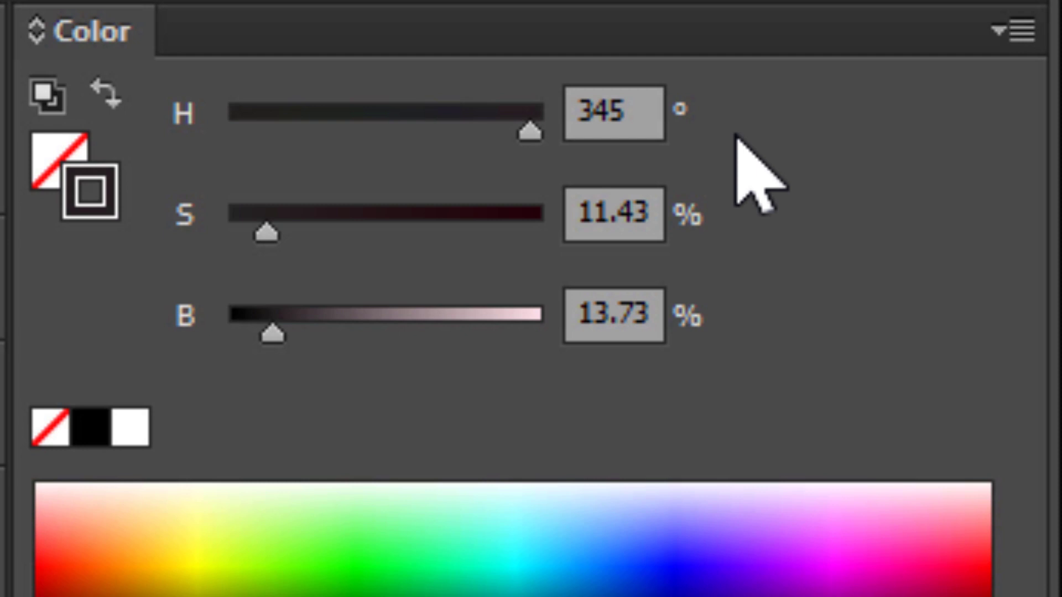
# Set the stroke color to blue with hue about 226°, saturation about 78% and brightness about 61%.
pyautogui.click(347, 121)
pyautogui.moveTo(294, 119); pyautogui.dragTo(387, 122)
pyautogui.click(426, 123)
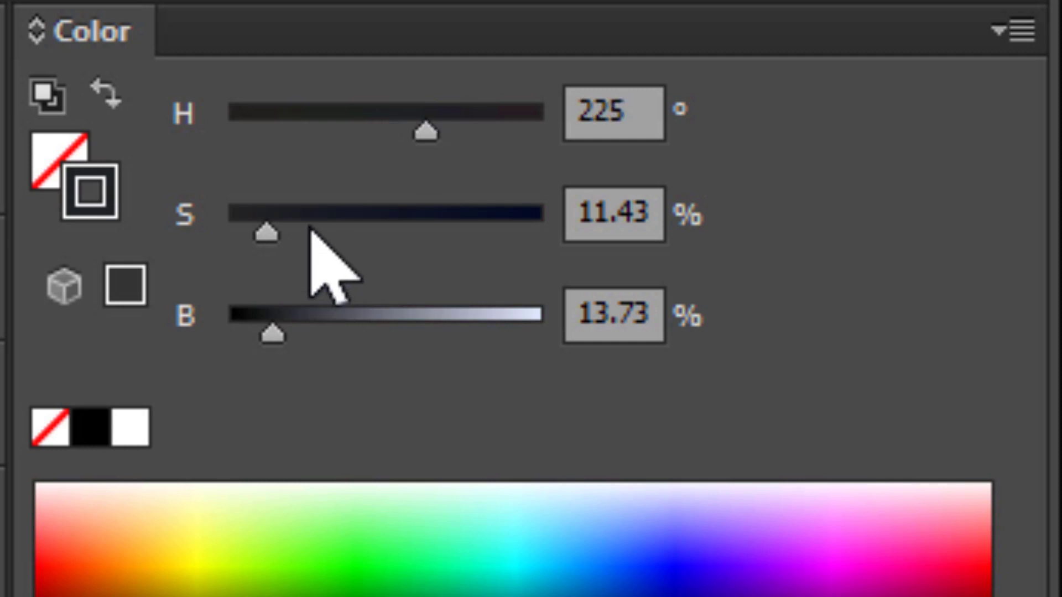
pyautogui.moveTo(310, 228); pyautogui.dragTo(493, 229)
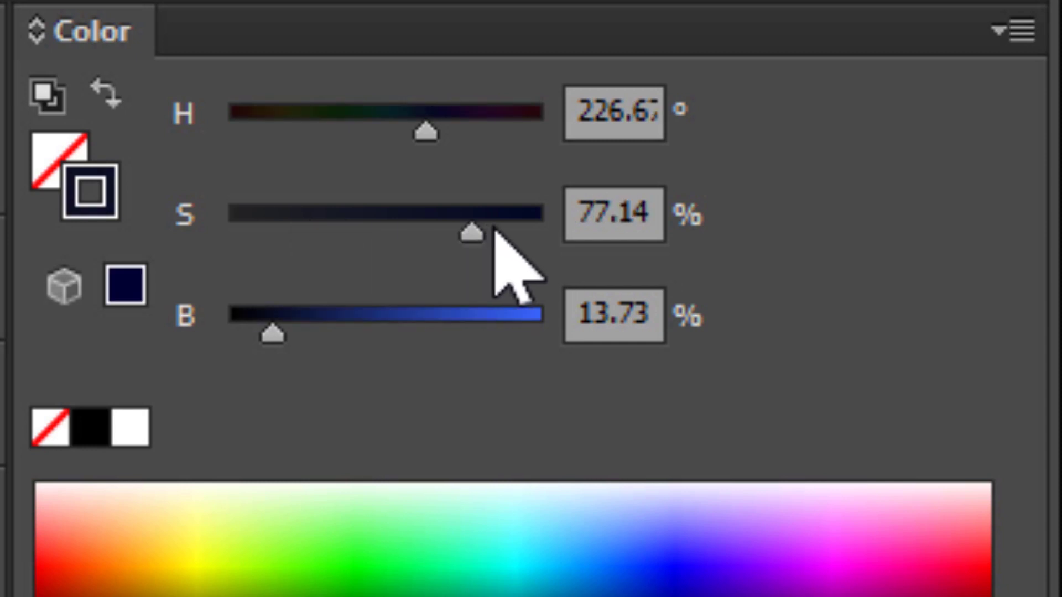
pyautogui.click(328, 326)
pyautogui.click(421, 331)
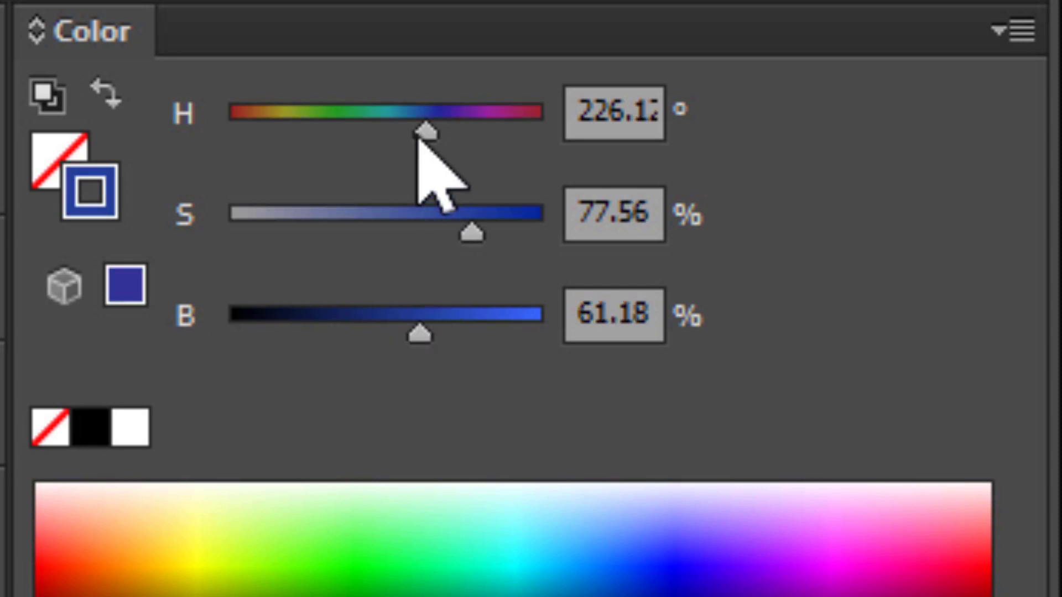
# Change the stroke color to green with hue about 109°, saturation about 79% and brightness about 61%.
pyautogui.moveTo(362, 127); pyautogui.dragTo(325, 125)
pyautogui.moveTo(471, 230)
pyautogui.mouseDown()
pyautogui.moveTo(417, 225)
pyautogui.moveTo(479, 237)
pyautogui.moveTo(480, 220)
pyautogui.mouseUp()
pyautogui.click(471, 331)
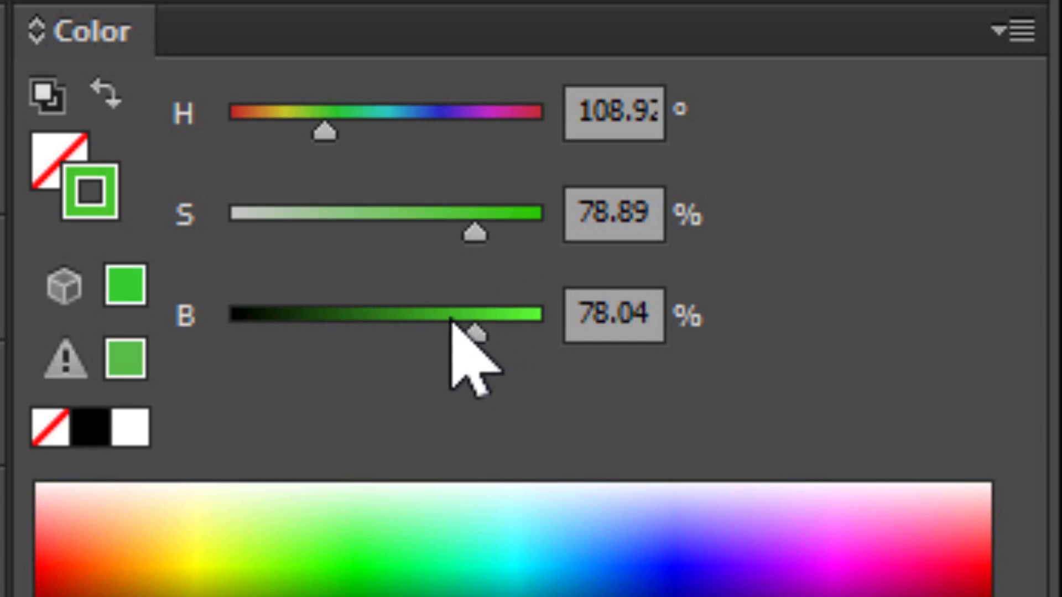
pyautogui.click(421, 332)
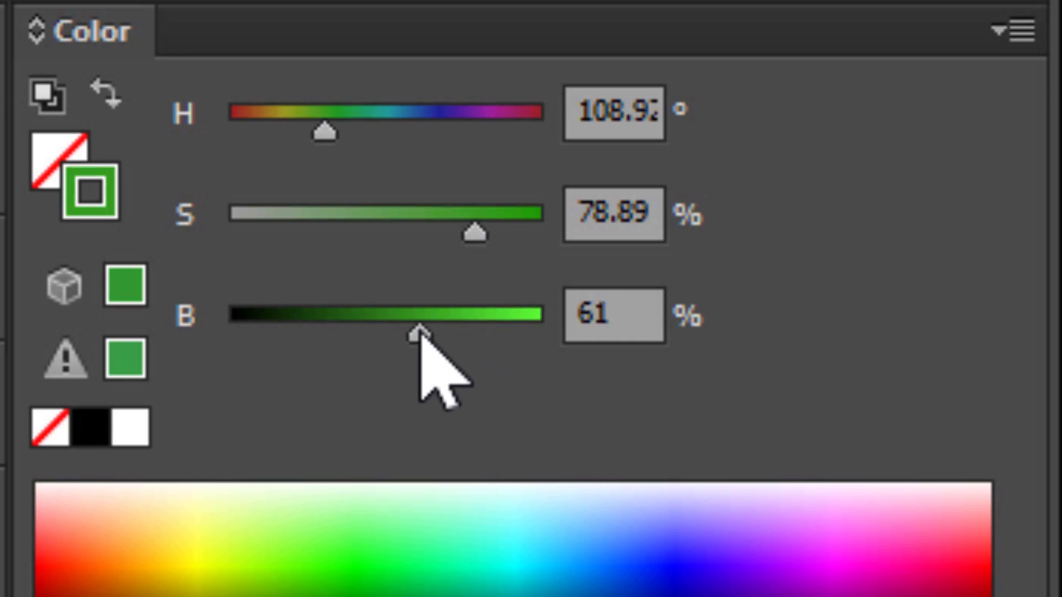
# Adjust the stroke color to a dark yellowish green with hue about 92°, saturation about 82% and low brightness.
pyautogui.click(509, 217)
pyautogui.moveTo(332, 129); pyautogui.dragTo(320, 126)
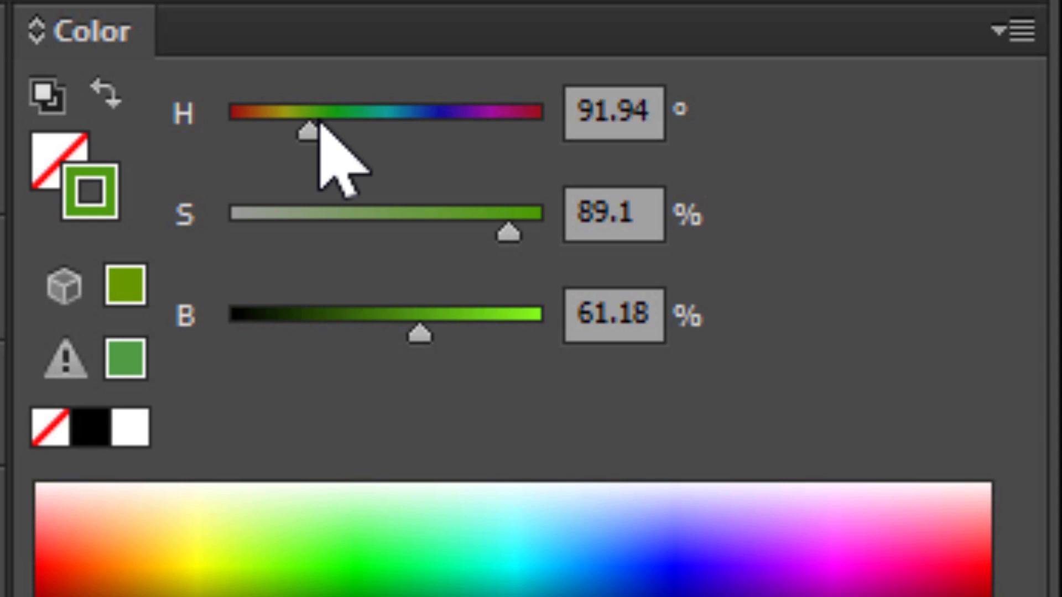
pyautogui.click(483, 331)
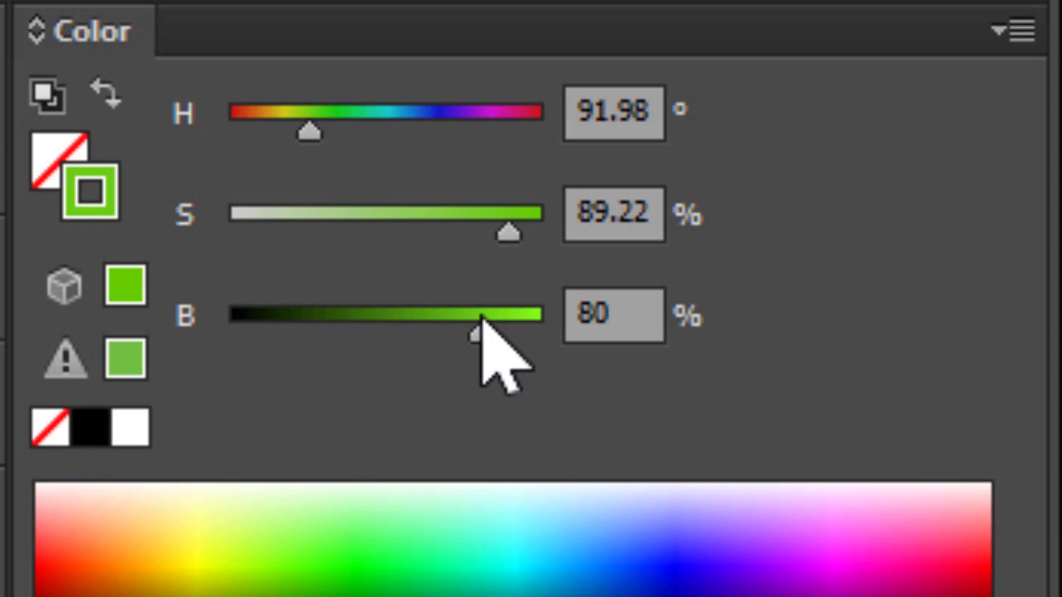
pyautogui.click(485, 224)
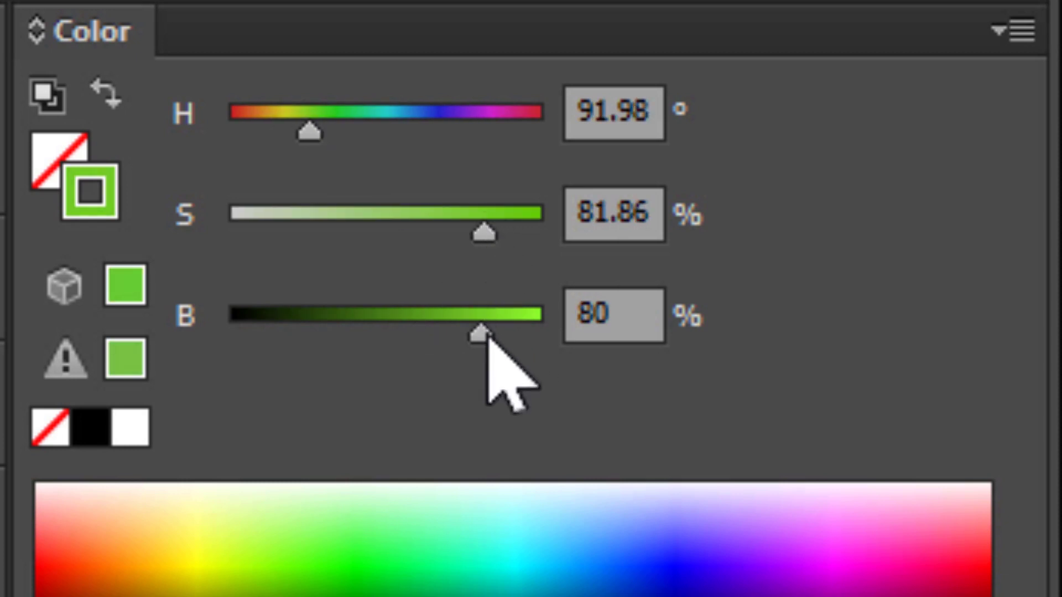
pyautogui.moveTo(489, 336)
pyautogui.mouseDown()
pyautogui.moveTo(481, 327)
pyautogui.moveTo(496, 341)
pyautogui.mouseUp()
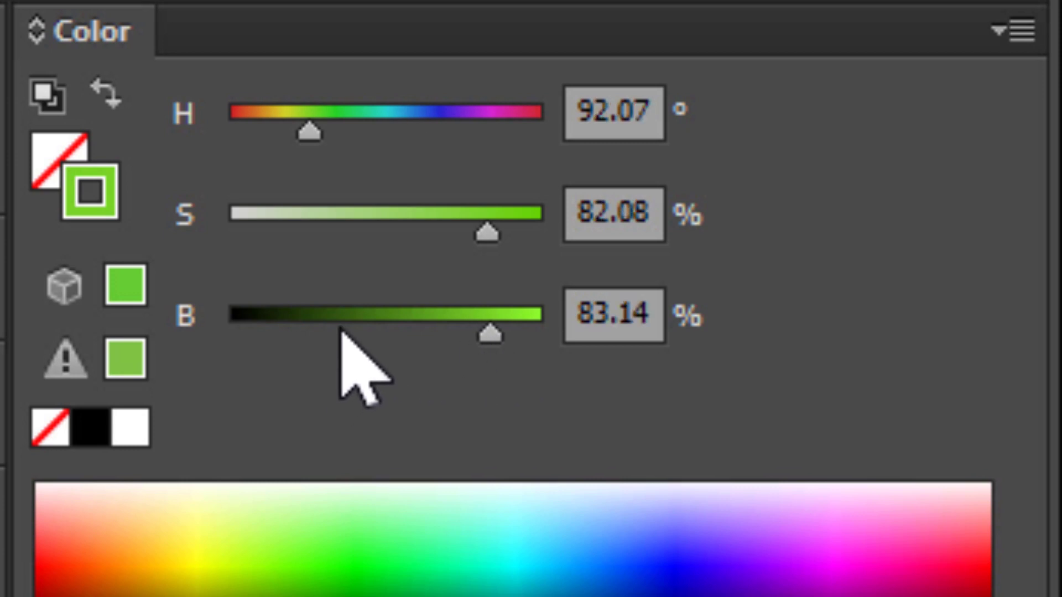
pyautogui.moveTo(341, 326); pyautogui.dragTo(313, 331)
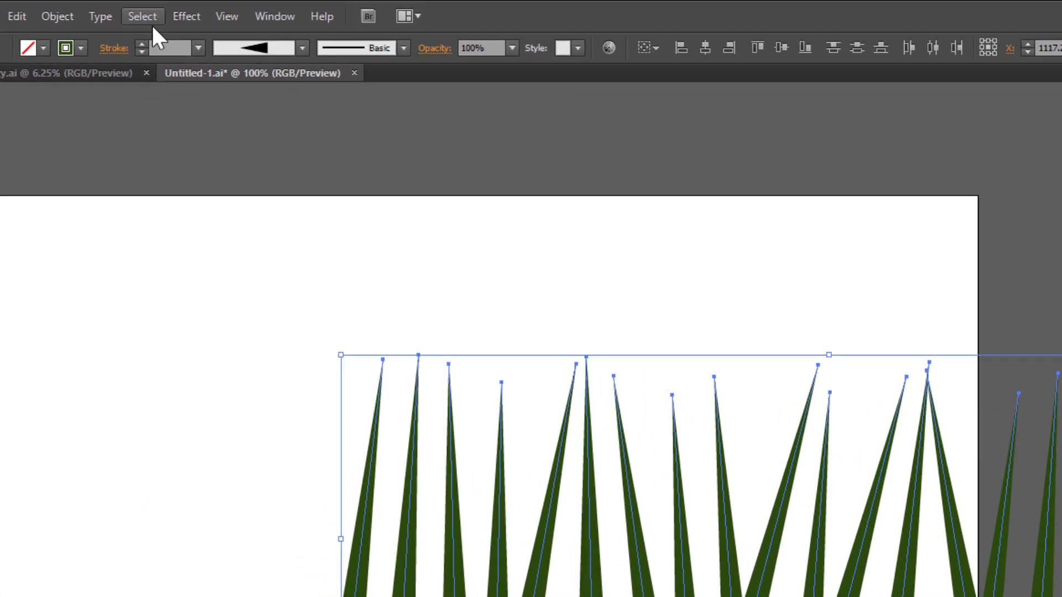
# Apply a Twist effect with a 10° angle to the green strokes and align them vertically to the bottom.
pyautogui.click(199, 11)
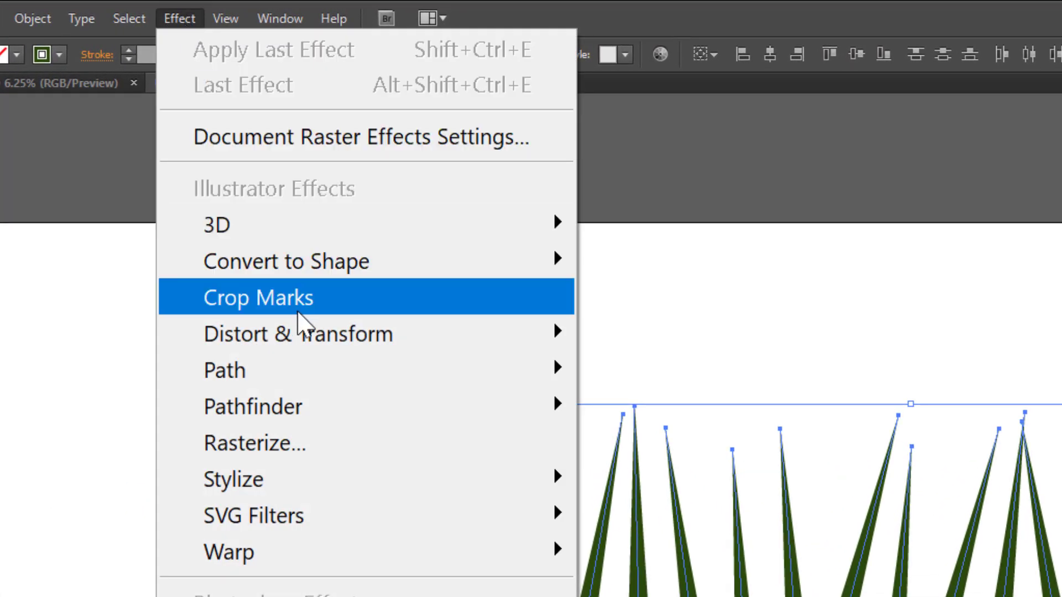
pyautogui.moveTo(308, 343)
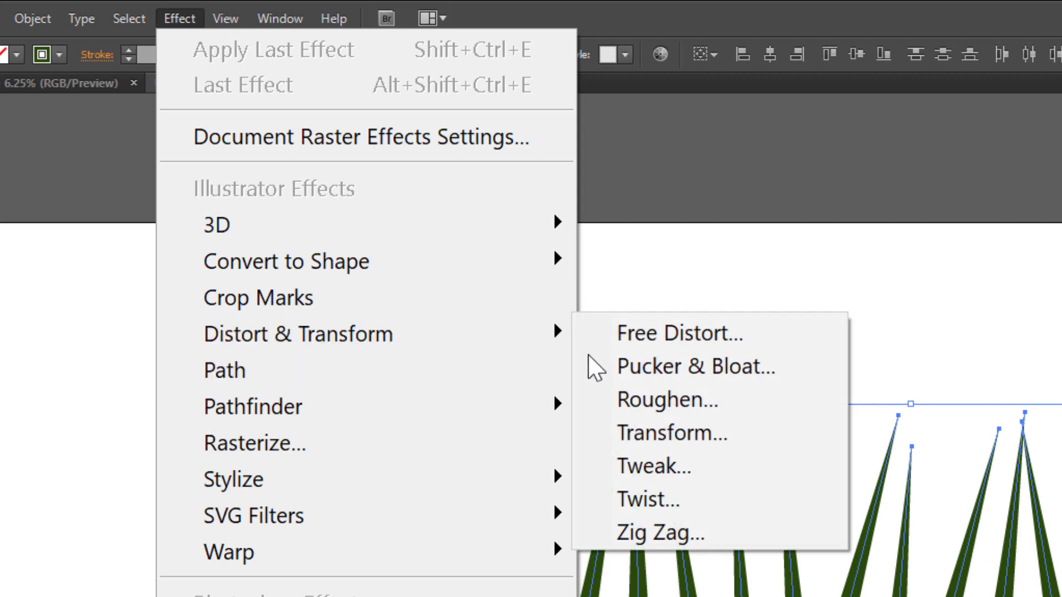
pyautogui.click(684, 499)
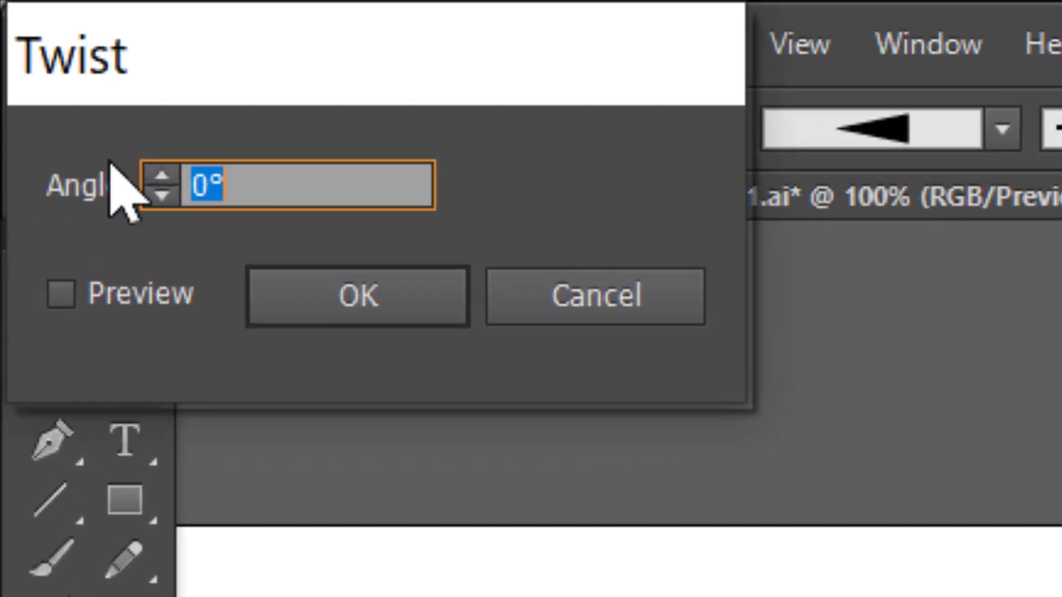
pyautogui.write('10')
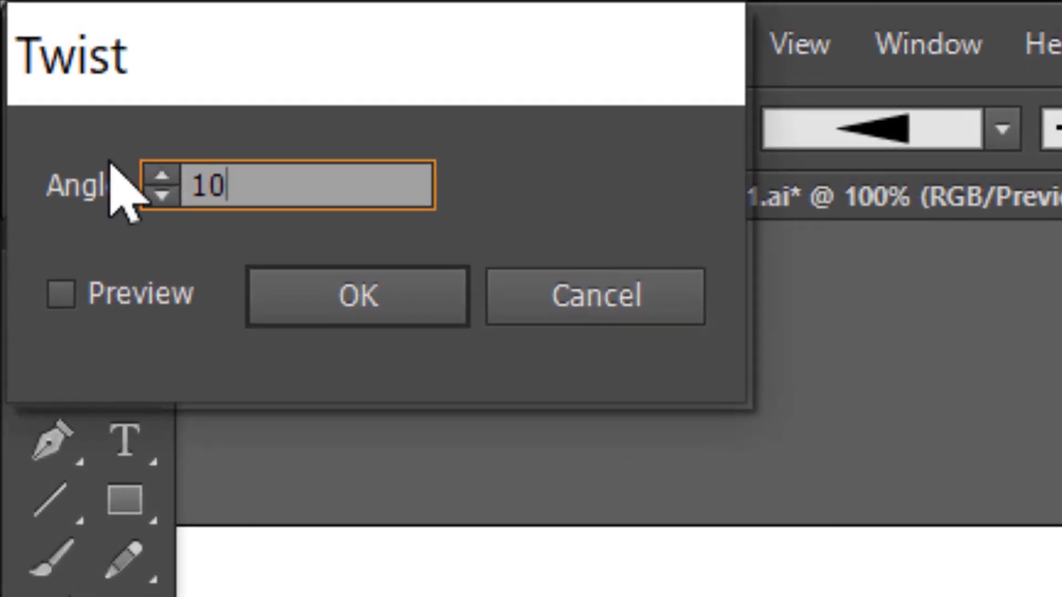
pyautogui.click(315, 301)
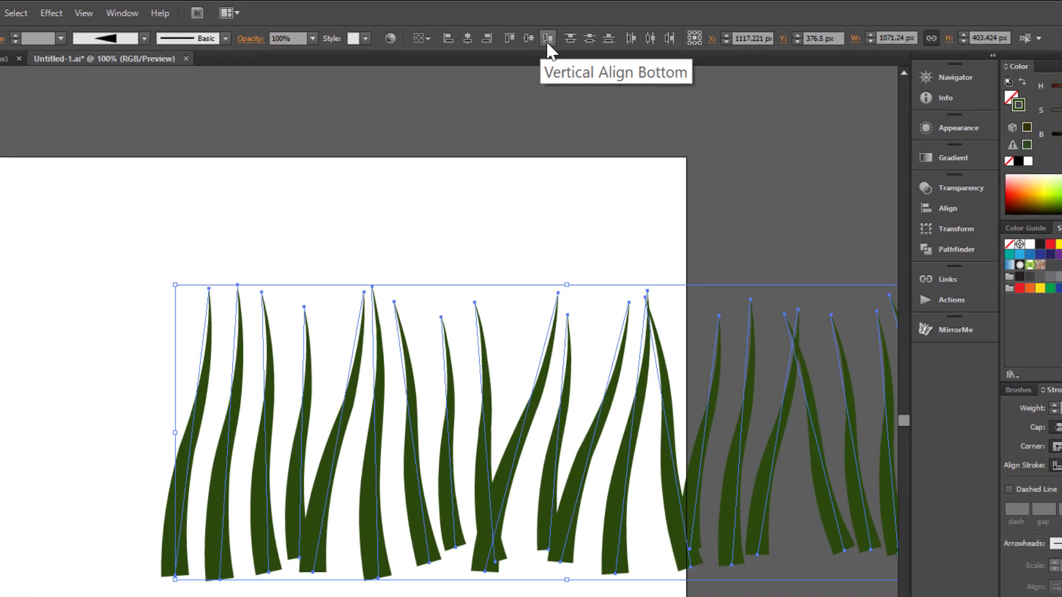
pyautogui.click(548, 38)
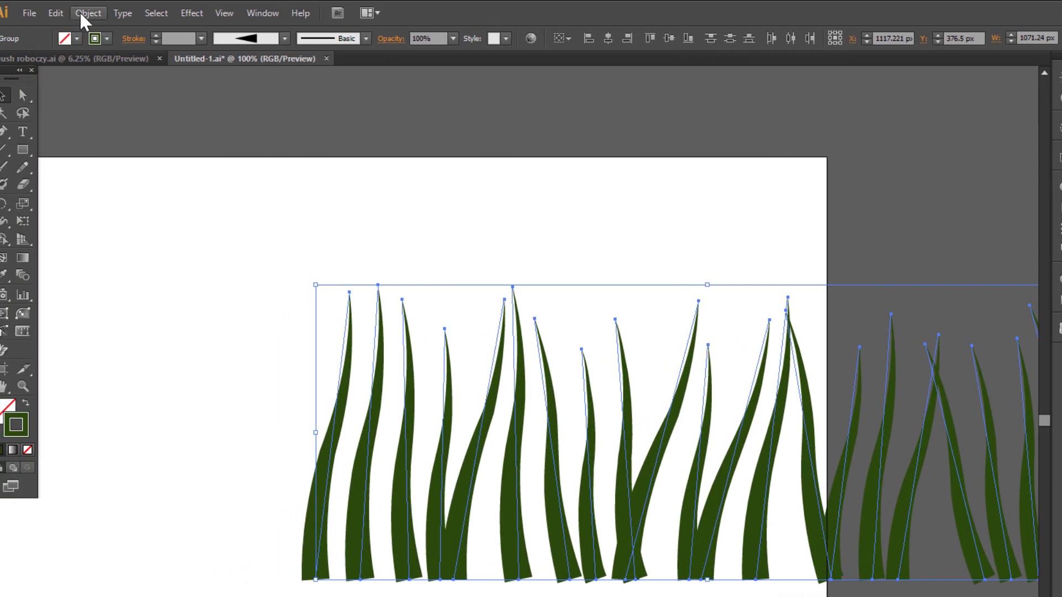
# Start a Transform Each on the twisted grass blades with horizontal and vertical scale set to 95%.
pyautogui.click(85, 17)
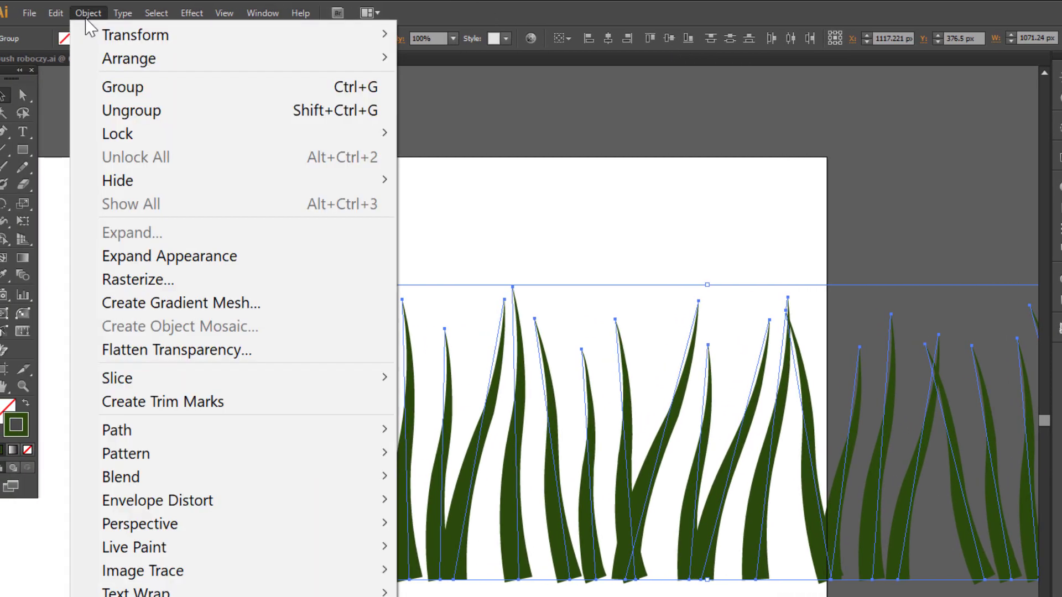
pyautogui.moveTo(100, 37)
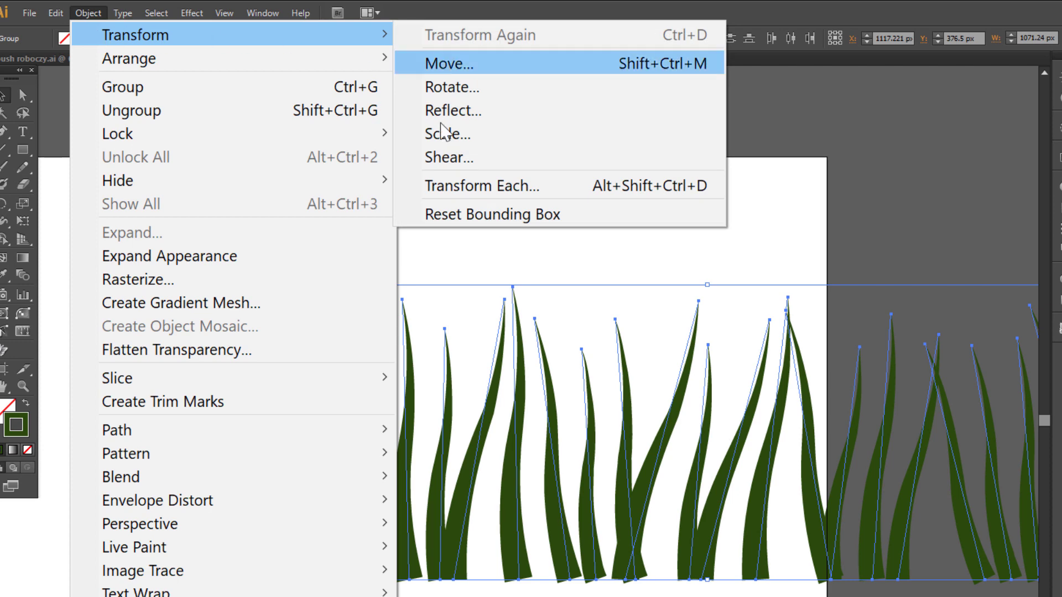
pyautogui.click(489, 194)
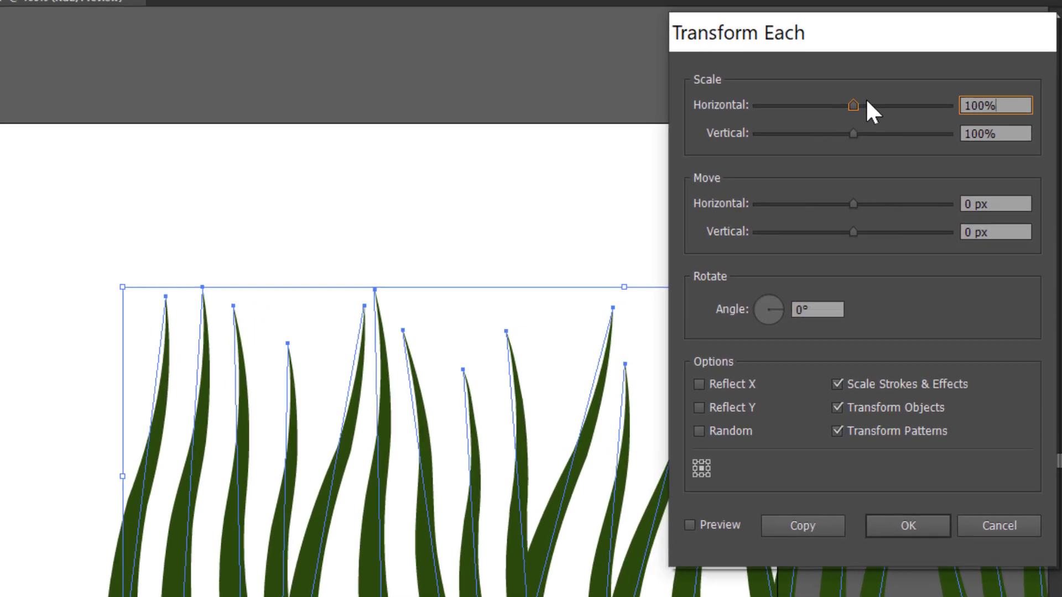
pyautogui.hotkey('ctrl', 'a')
pyautogui.write('95')
pyautogui.press('Tab')
pyautogui.write('95')
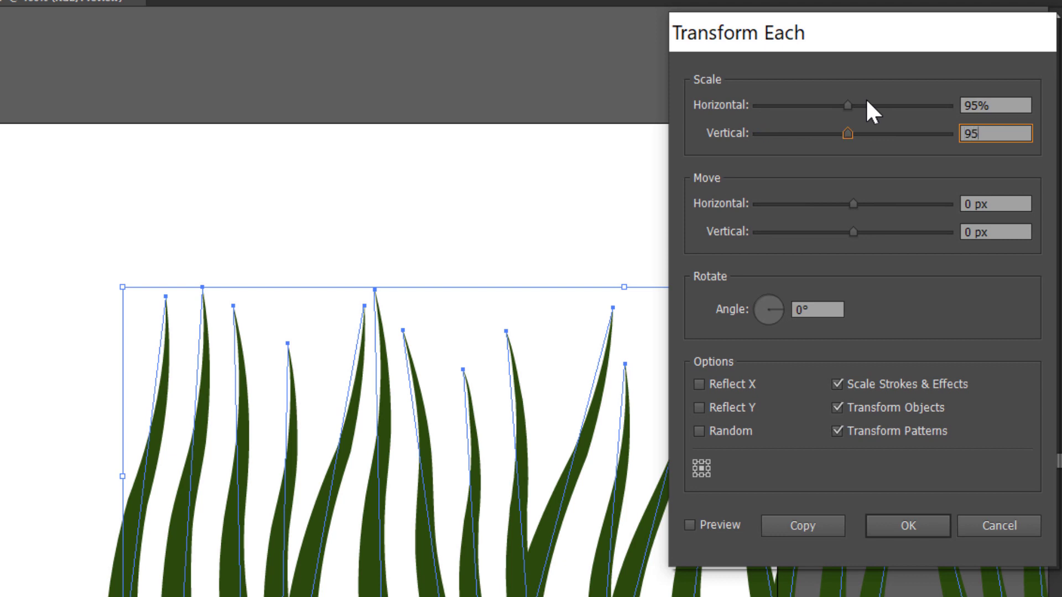
# Set the Transform Each horizontal move to 100 px, turn on the preview and enable Random.
pyautogui.press('Tab')
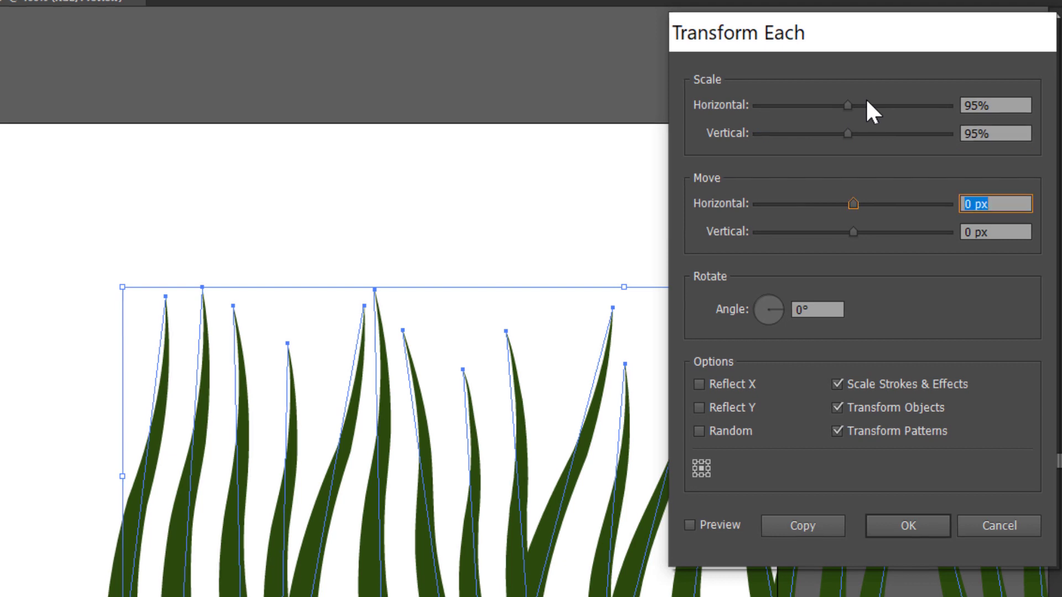
pyautogui.write('100')
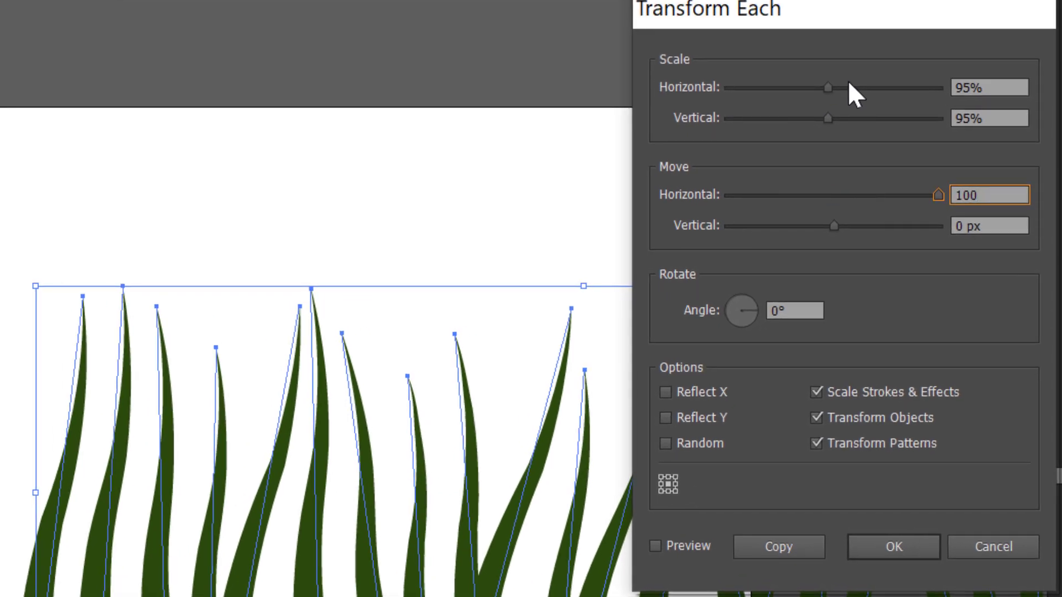
pyautogui.press('Tab')
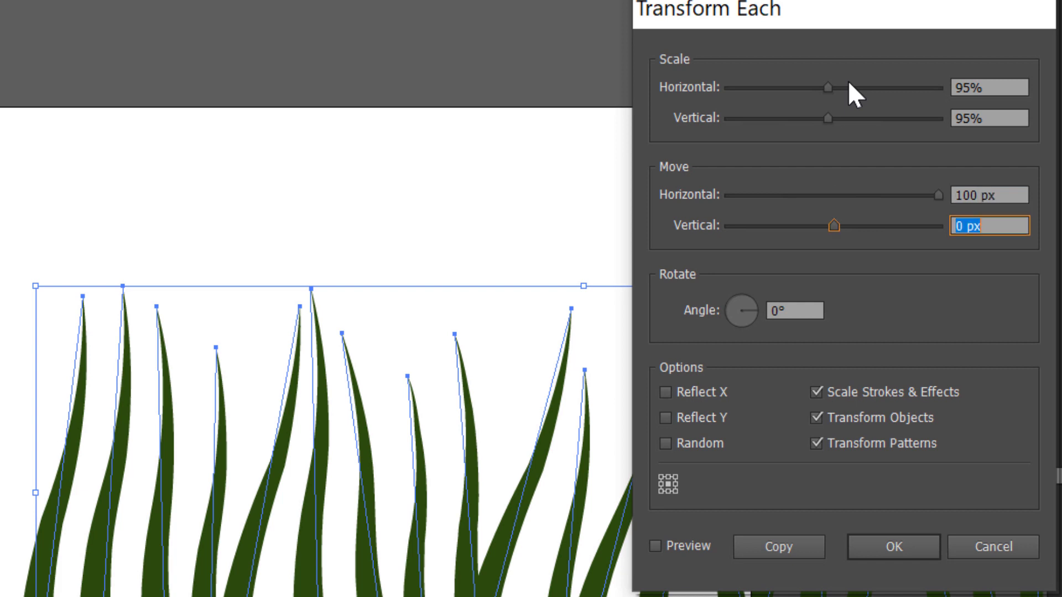
pyautogui.click(669, 547)
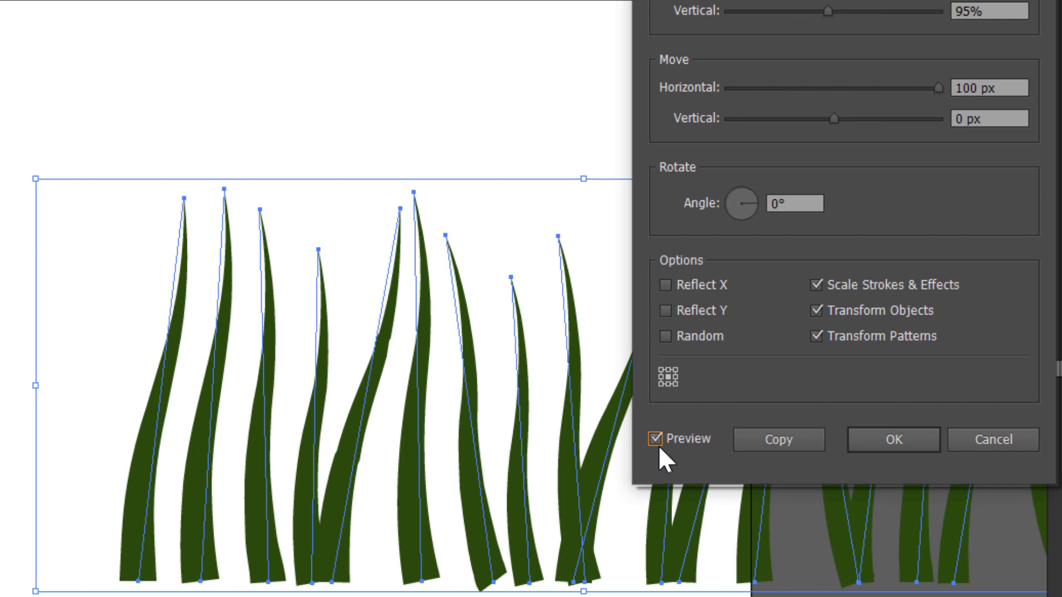
pyautogui.click(666, 336)
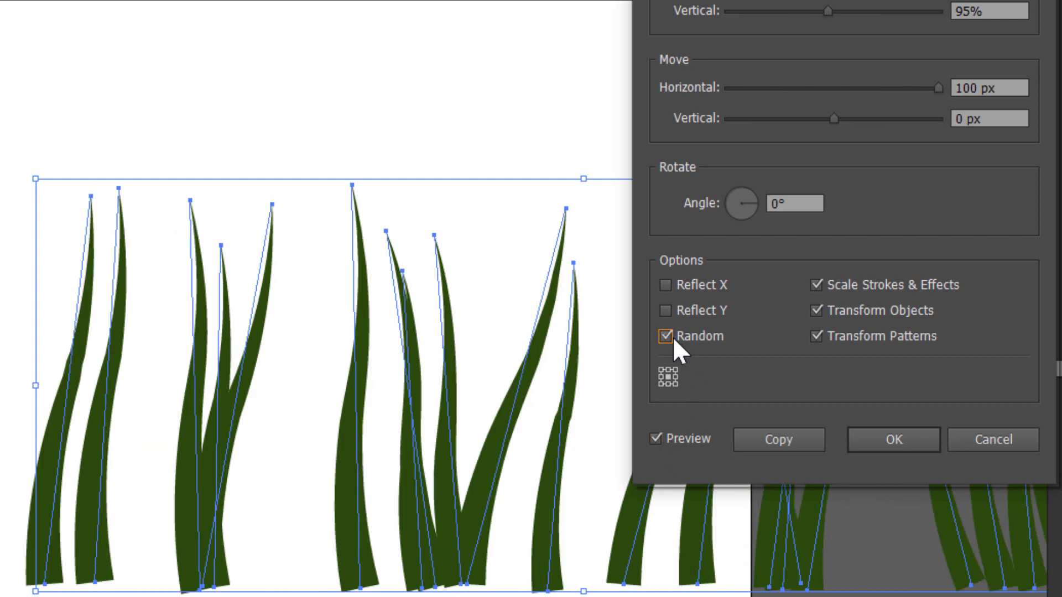
# Create the randomized copy of the grass blades and raise its stroke brightness to about 38%.
pyautogui.click(782, 446)
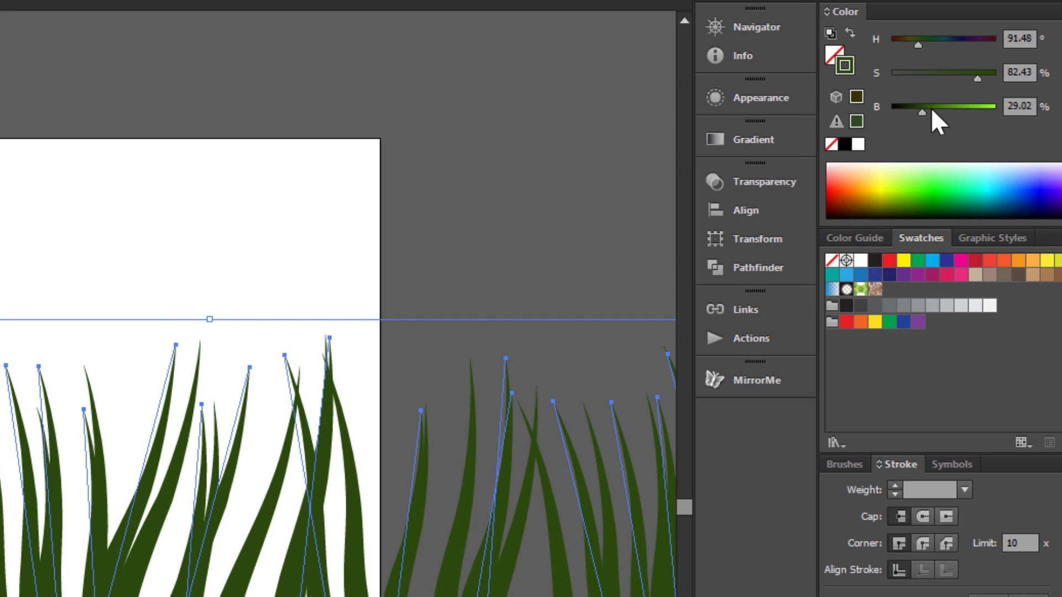
pyautogui.click(931, 107)
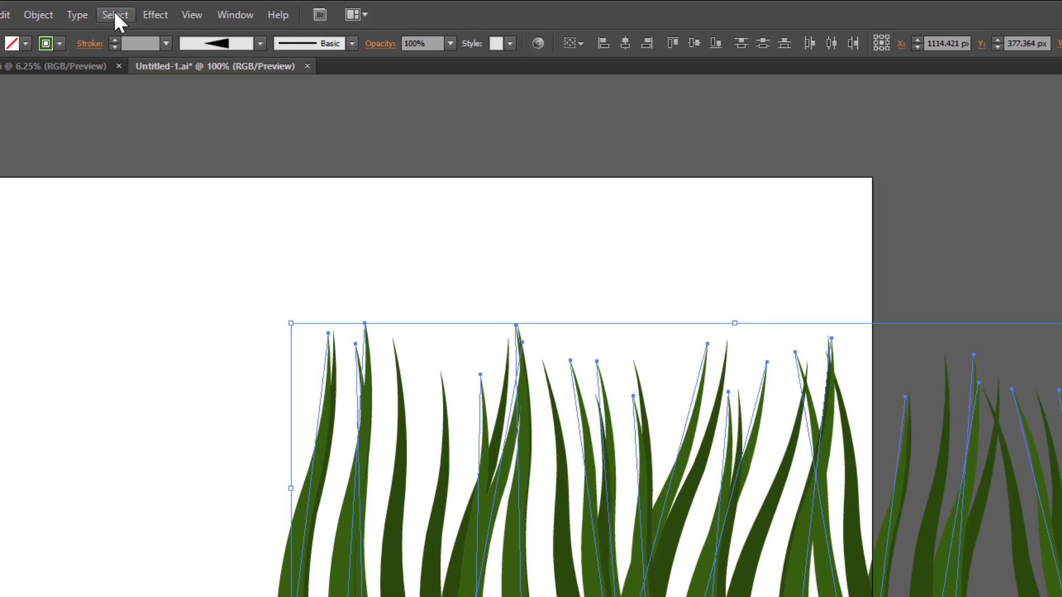
# Make another random Transform Each copy of the blades with the same settings and set its stroke brightness to about 47%.
pyautogui.click(38, 13)
pyautogui.moveTo(52, 38)
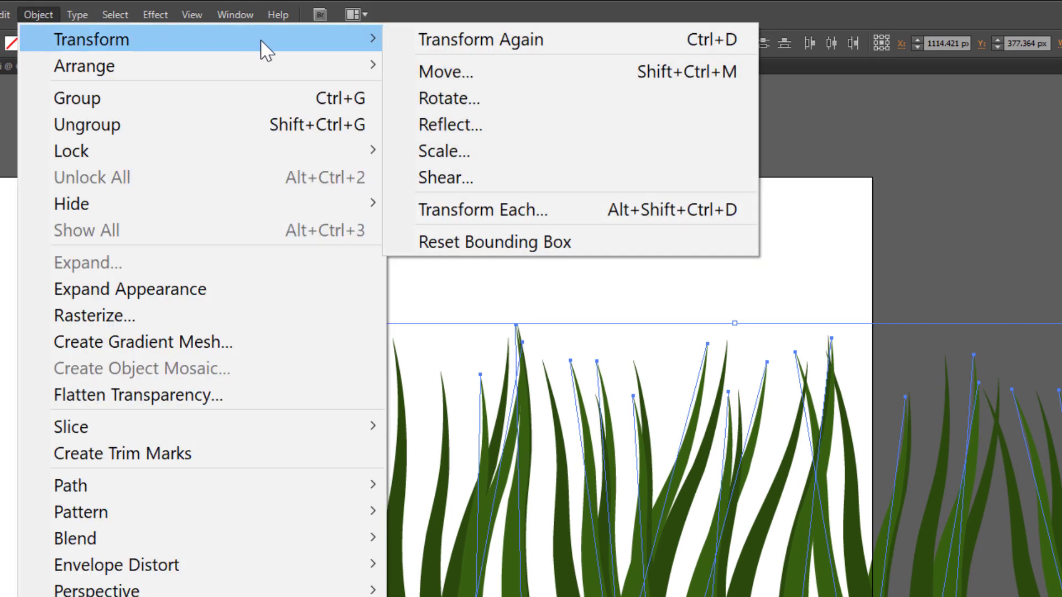
pyautogui.click(515, 212)
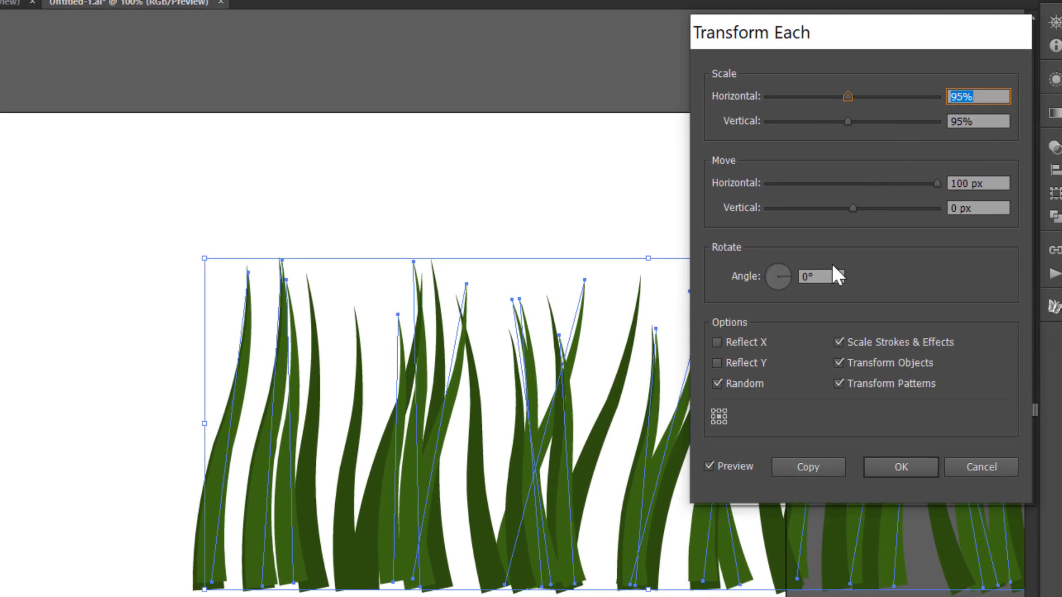
pyautogui.click(809, 475)
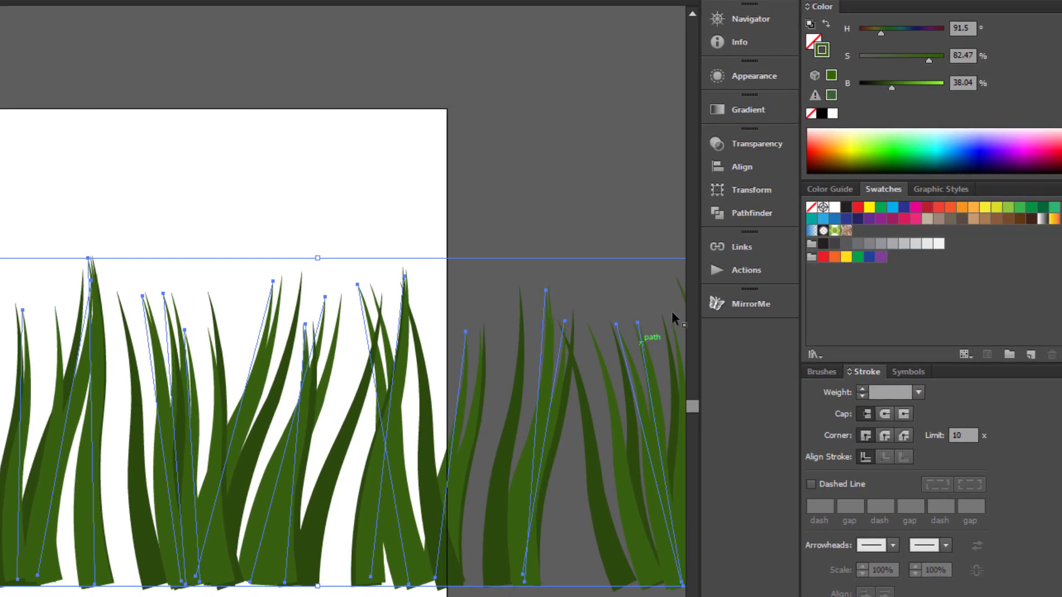
pyautogui.click(898, 84)
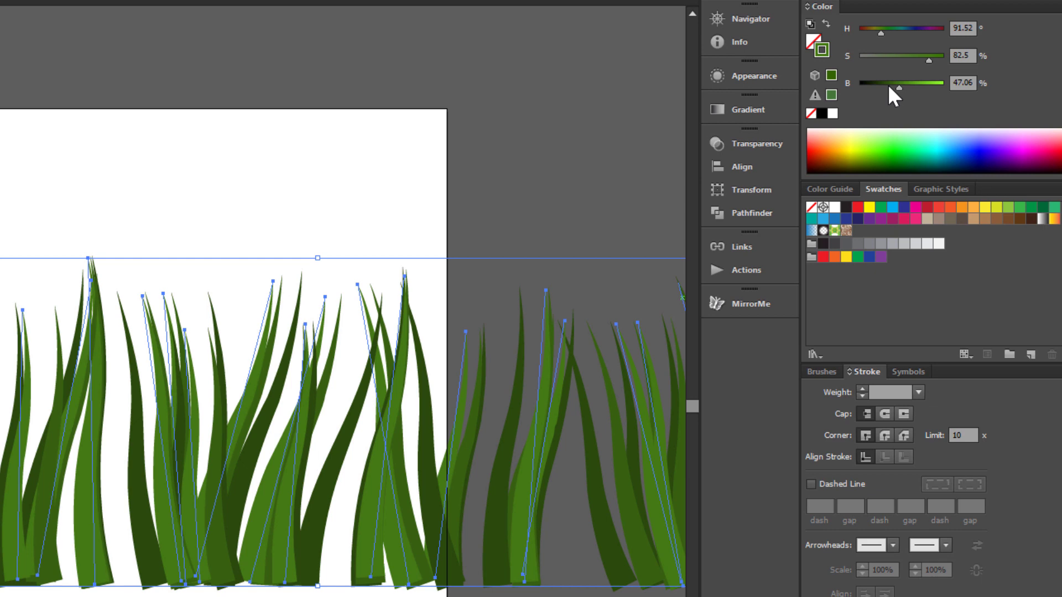
# Repeat the transform copy for two more layers of blades, setting their stroke brightness to about 57% and 65%.
pyautogui.hotkey('ctrl', 'd')
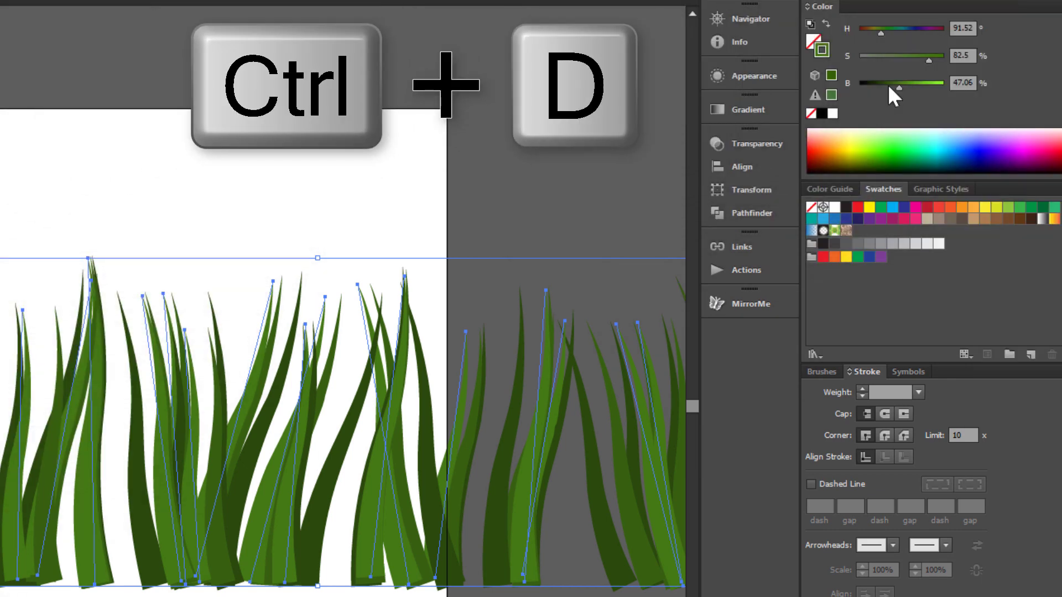
pyautogui.hotkey('ctrl', 'd')
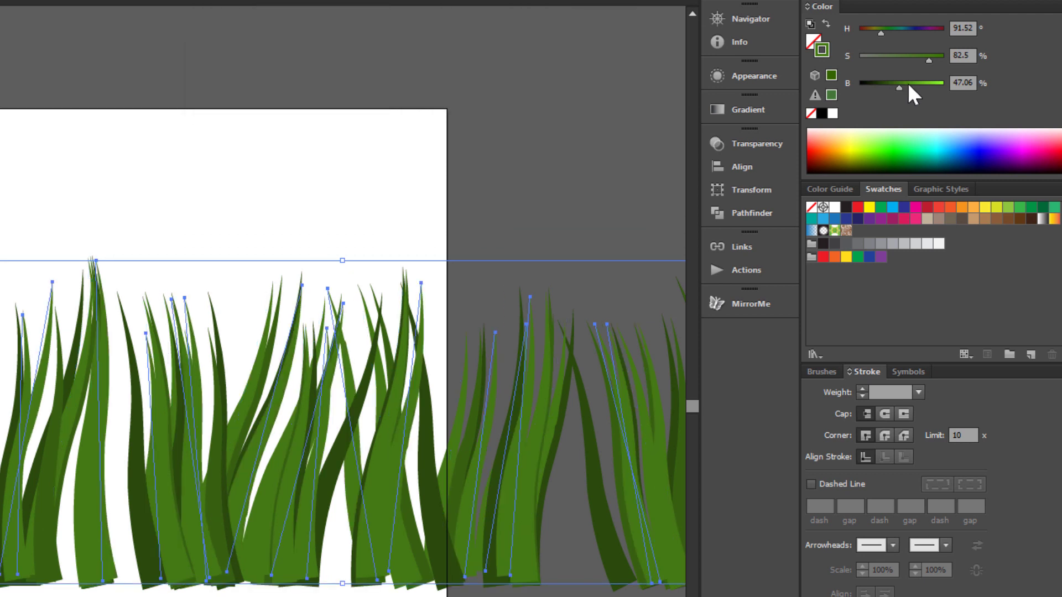
pyautogui.click(907, 83)
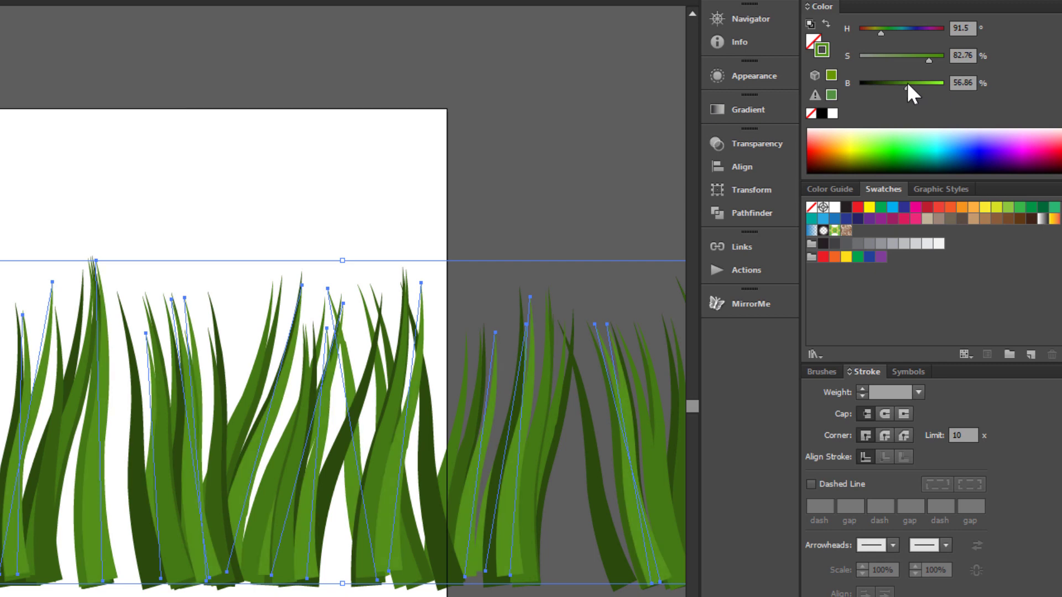
pyautogui.hotkey('ctrl', 'd')
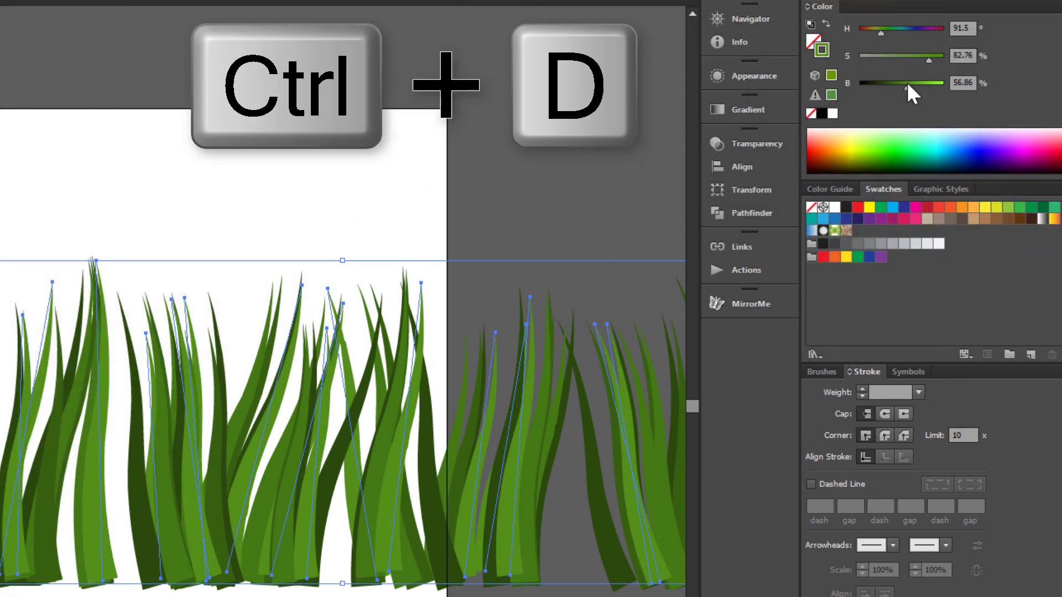
pyautogui.hotkey('ctrl', 'd')
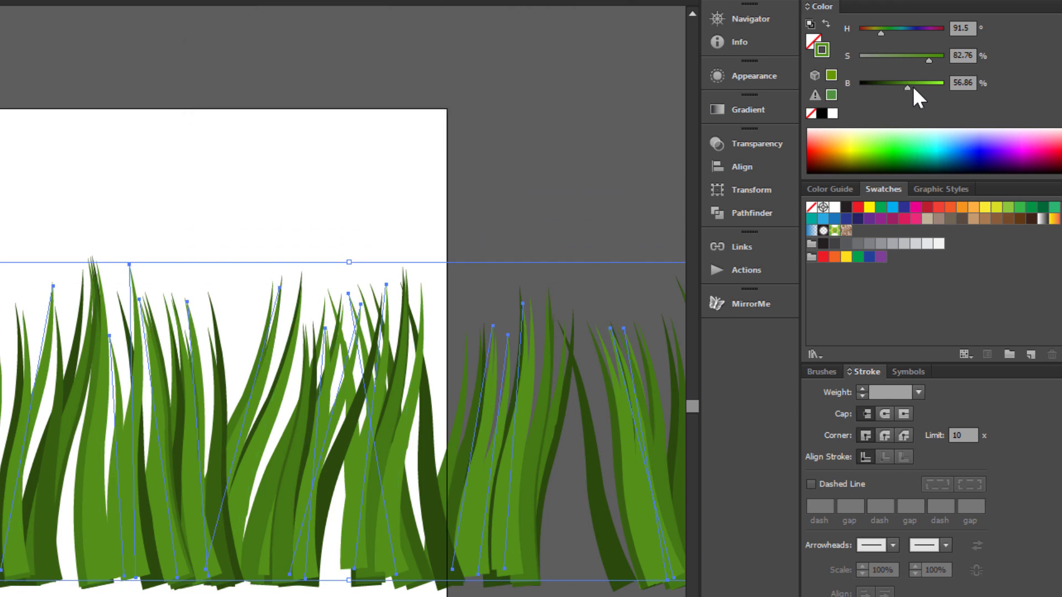
pyautogui.click(914, 86)
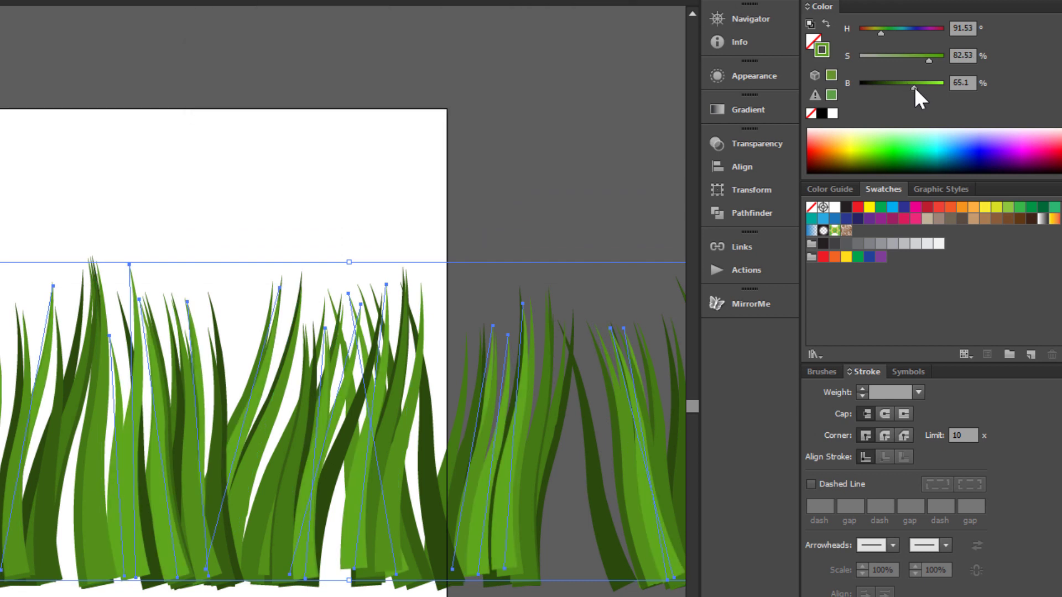
# Repeat the transform copy for three more layers of blades, setting their stroke brightness to about 73%, 82% and 92%.
pyautogui.hotkey('ctrl', 'd')
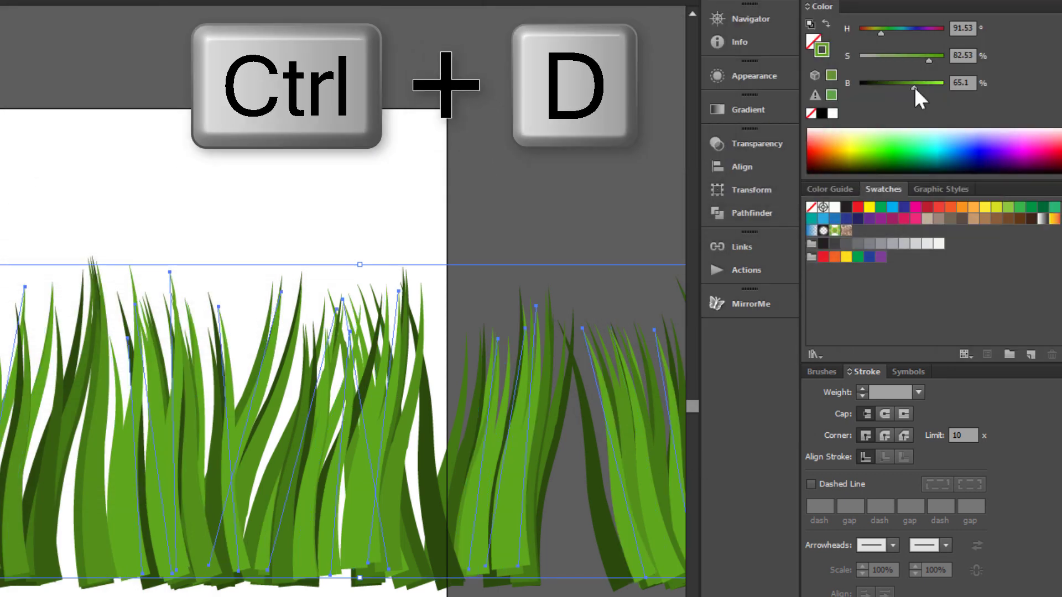
pyautogui.click(921, 85)
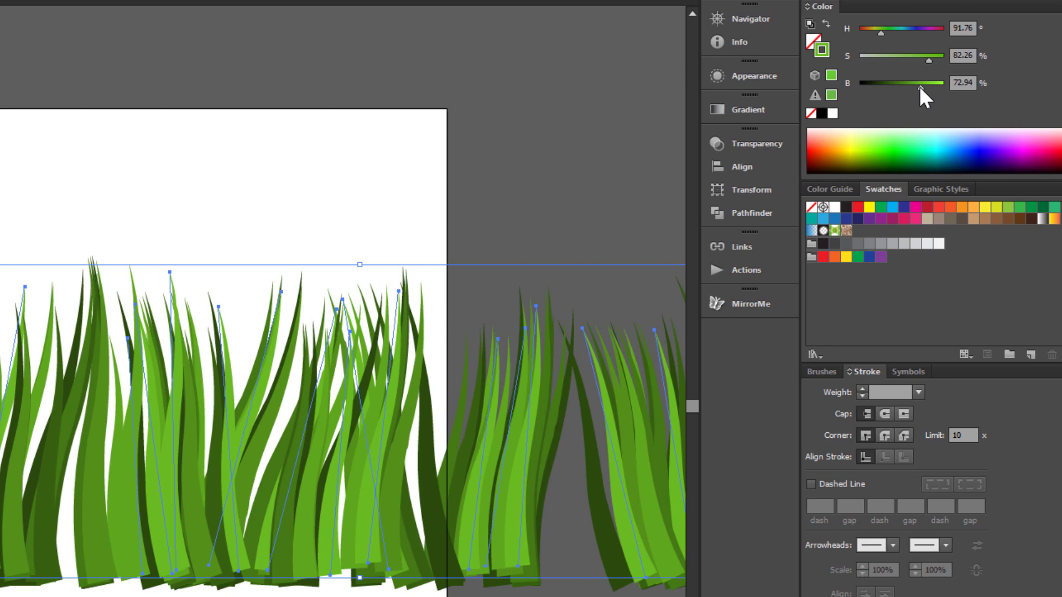
pyautogui.hotkey('ctrl', 'd')
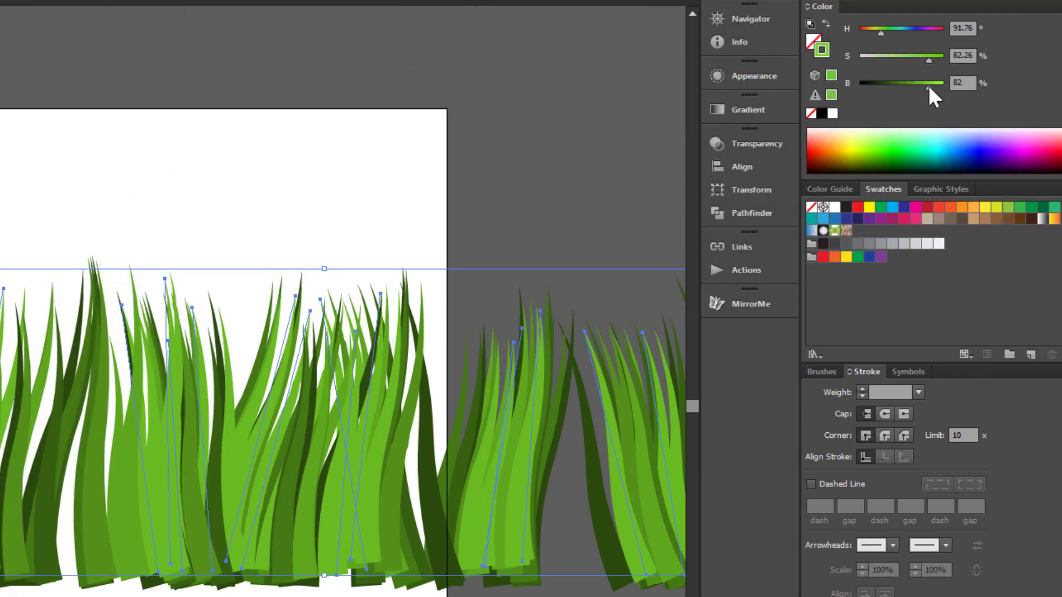
pyautogui.click(928, 87)
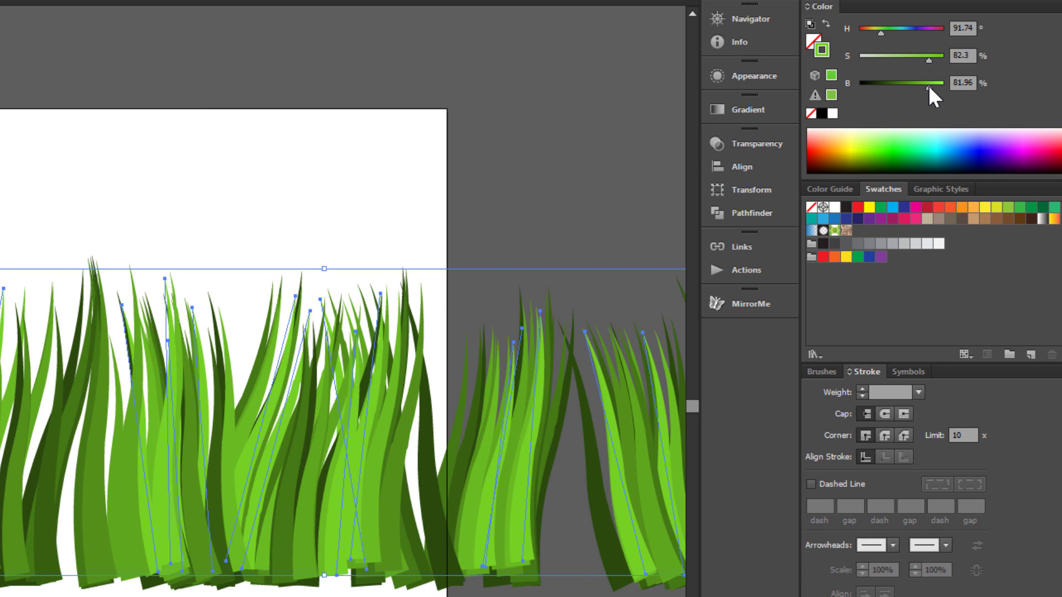
pyautogui.hotkey('ctrl', 'd')
pyautogui.hotkey('ctrl', 'd')
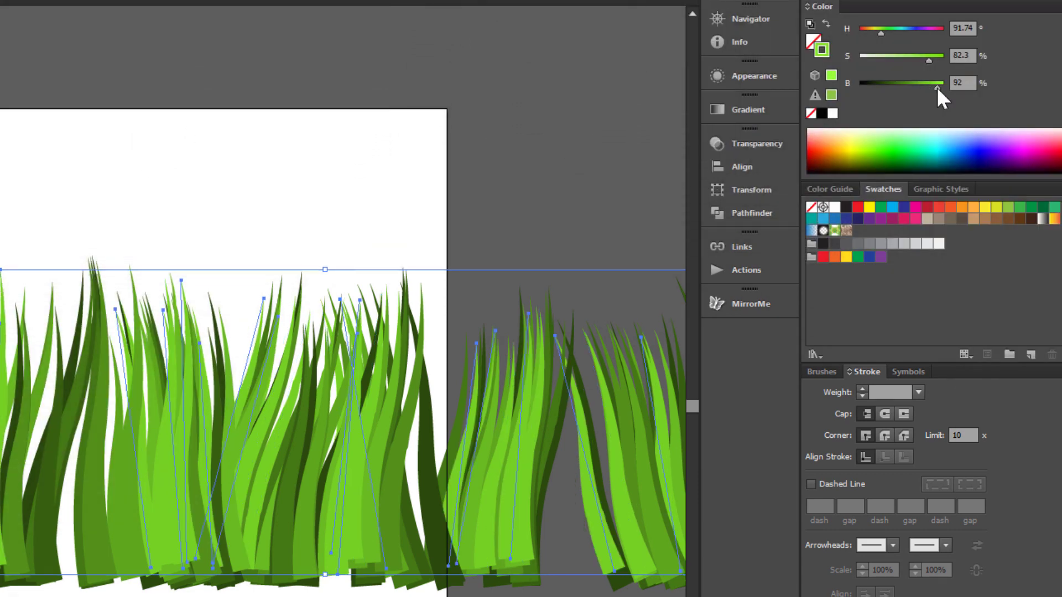
pyautogui.click(937, 88)
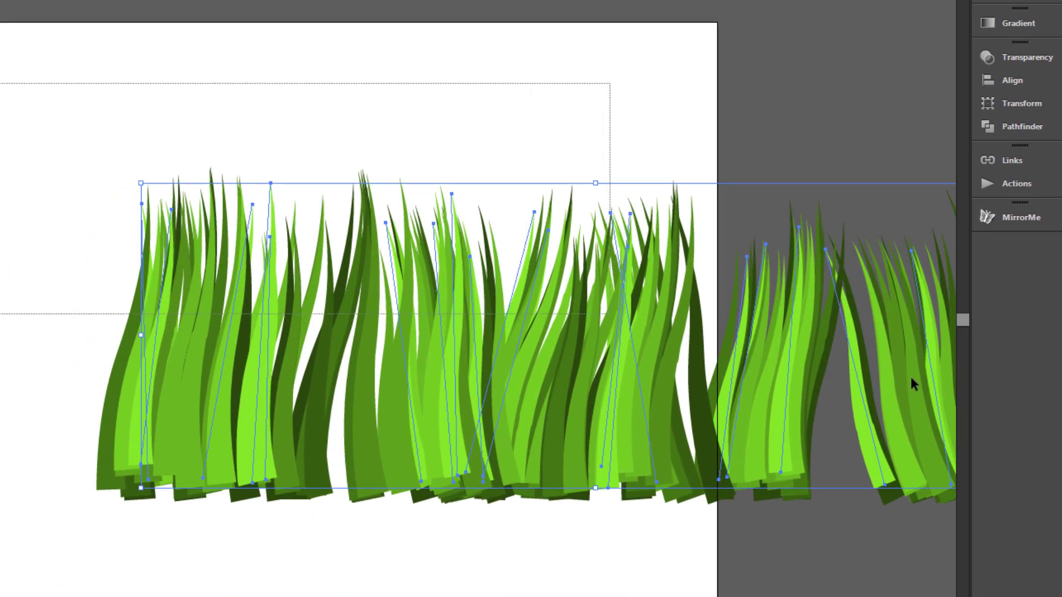
# Move all the grass blades together onto the artboard and align them vertically to the bottom.
pyautogui.hscroll(10, 912, 379)
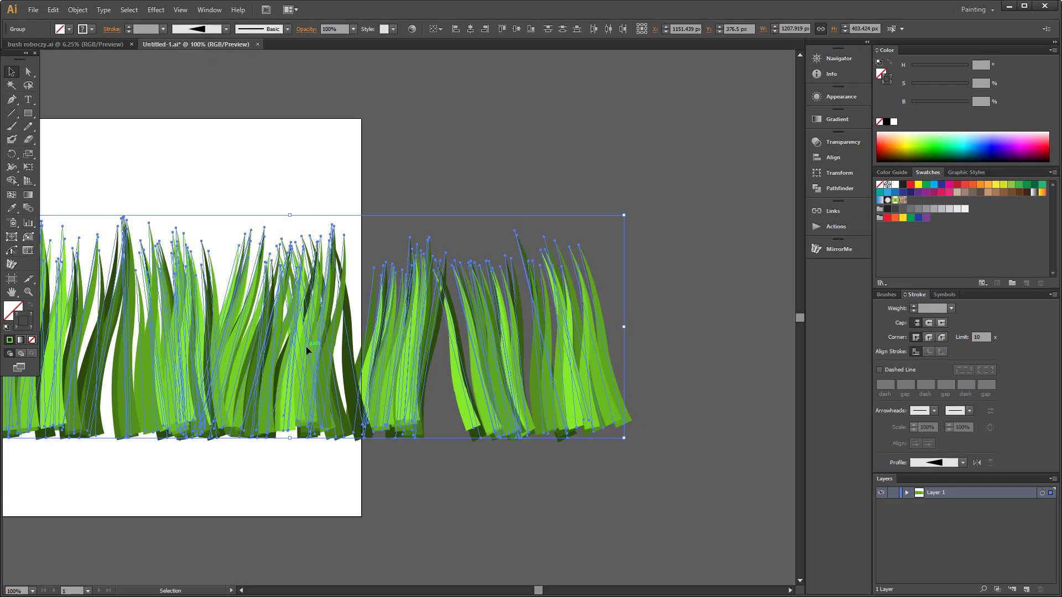
pyautogui.moveTo(308, 349); pyautogui.dragTo(95, 331)
pyautogui.moveTo(369, 340); pyautogui.dragTo(308, 348)
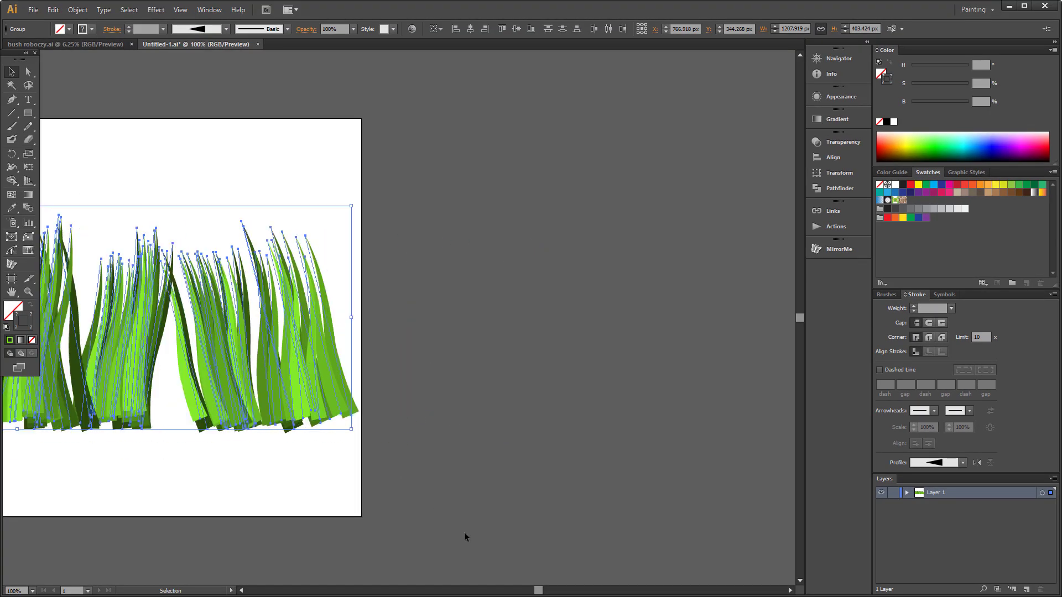
pyautogui.moveTo(538, 592); pyautogui.dragTo(516, 592)
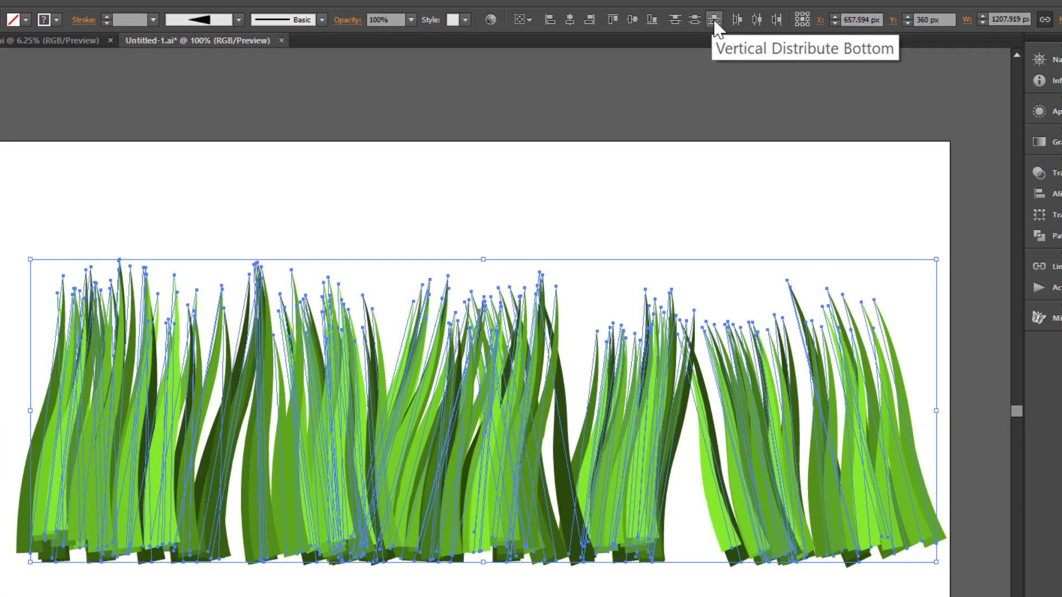
pyautogui.click(606, 62)
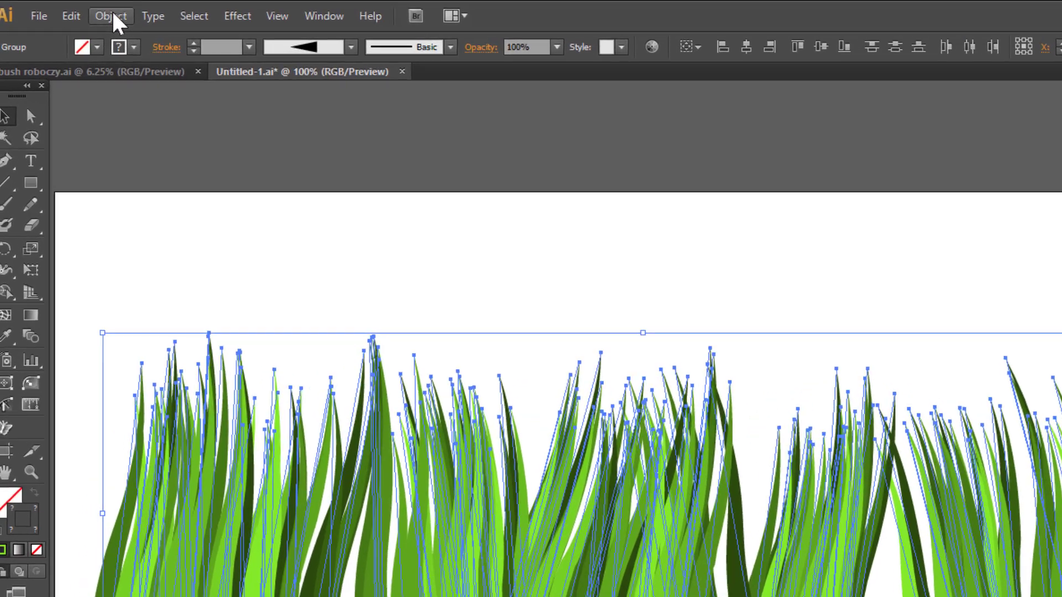
# Apply Transform Each to all the selected grass blades with a random rotation angle of 14°.
pyautogui.click(93, 12)
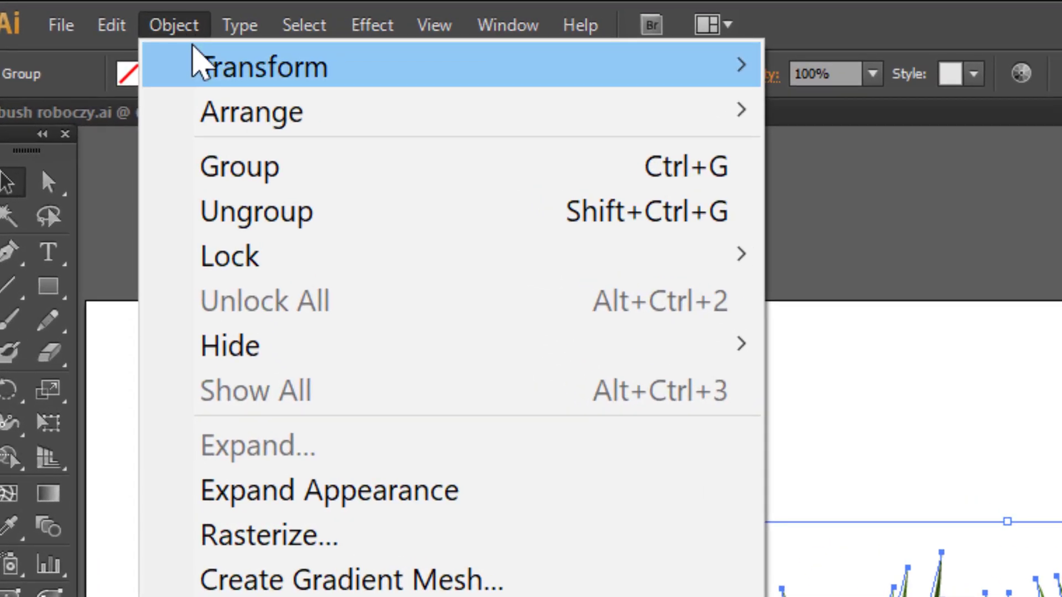
pyautogui.moveTo(198, 61)
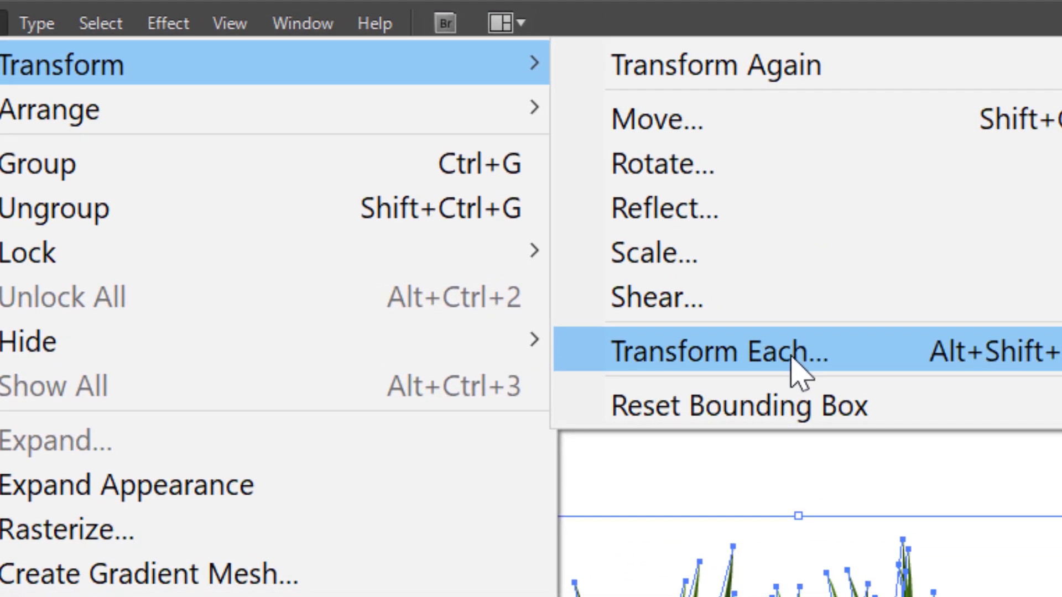
pyautogui.click(791, 357)
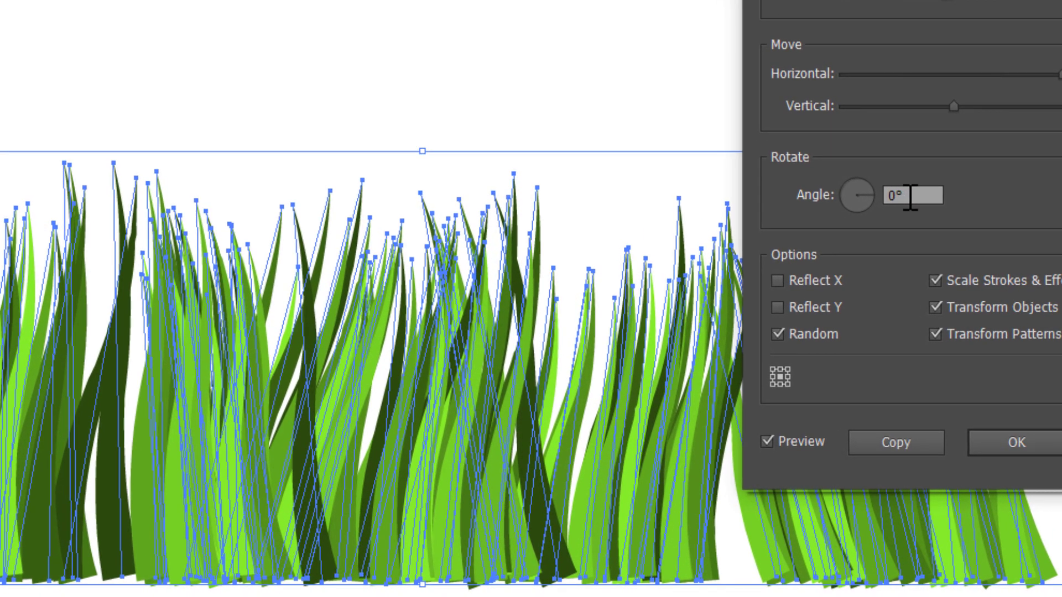
pyautogui.click(911, 196)
pyautogui.press('Up')
pyautogui.press('Up')
pyautogui.press('Up')
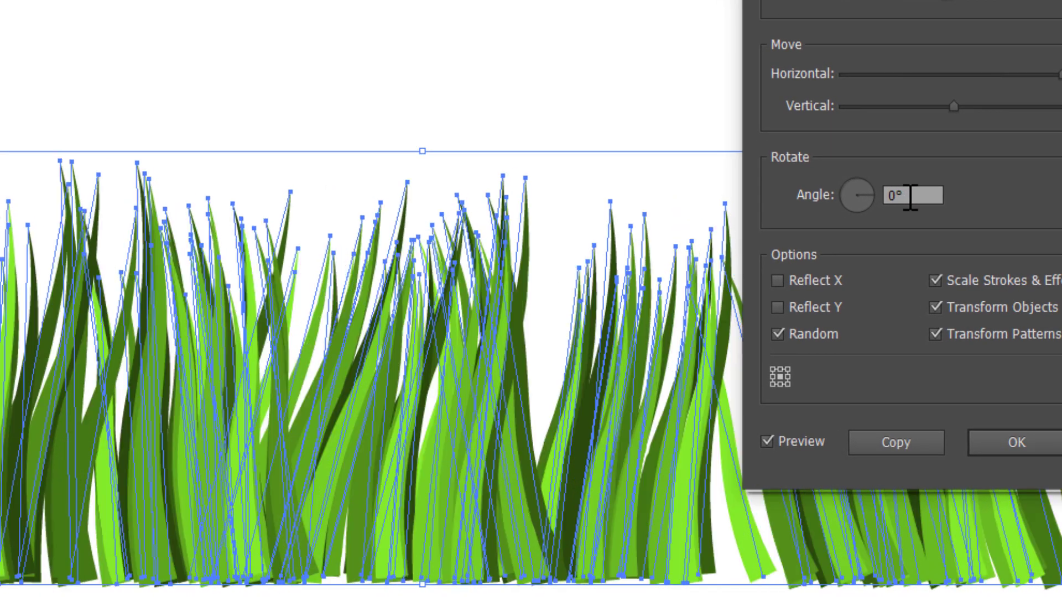
pyautogui.press('Up')
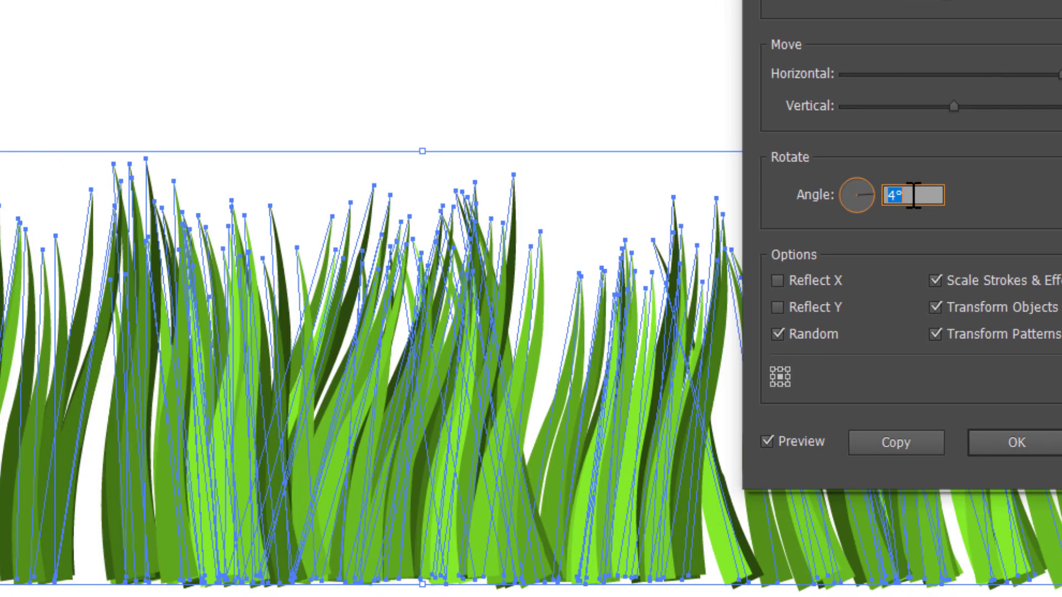
pyautogui.press('Up')
pyautogui.press('Up')
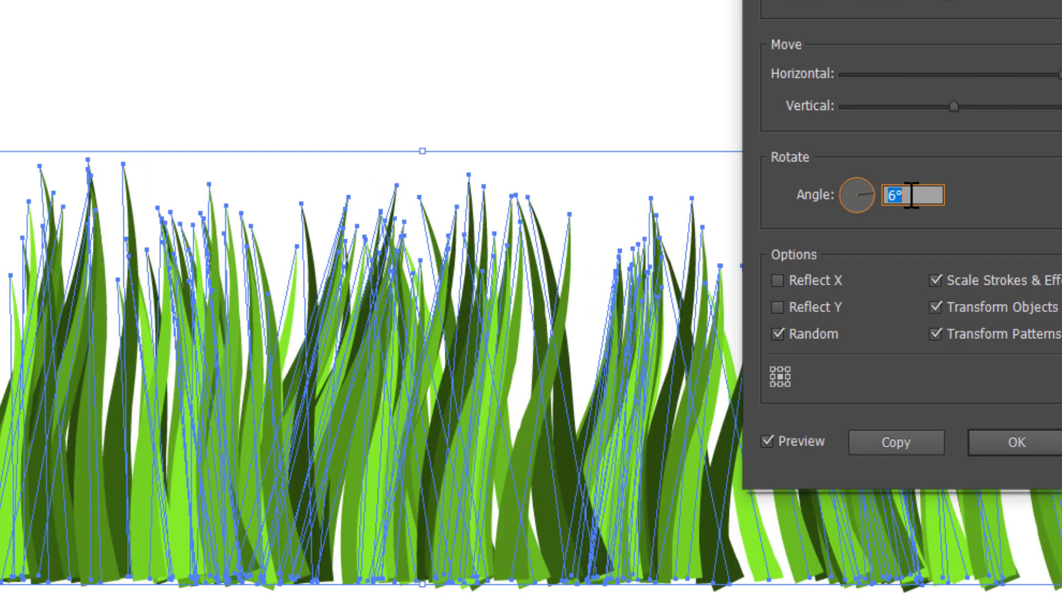
pyautogui.press('Up')
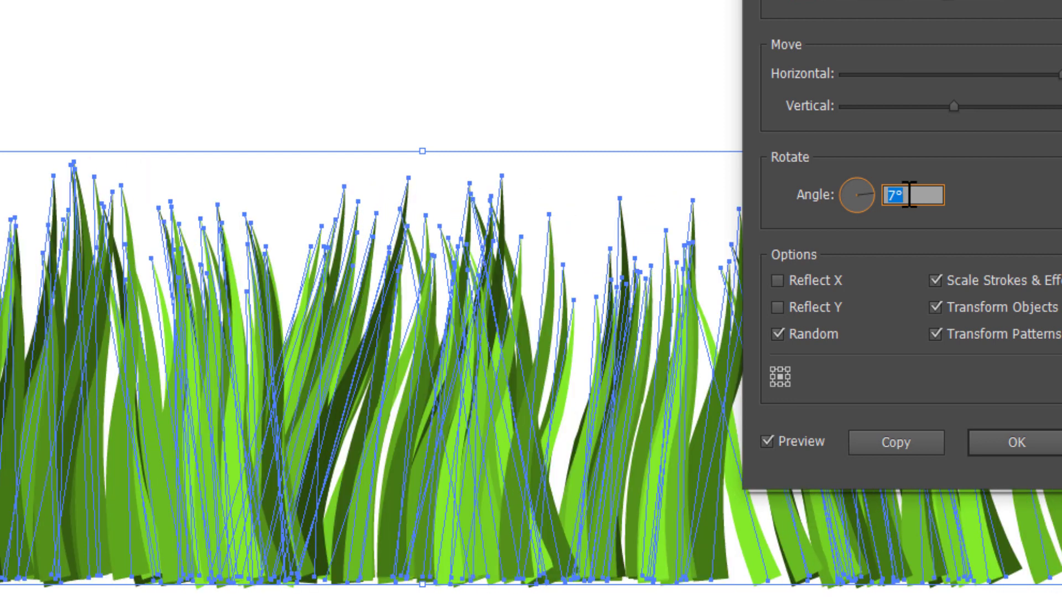
pyautogui.press('Up')
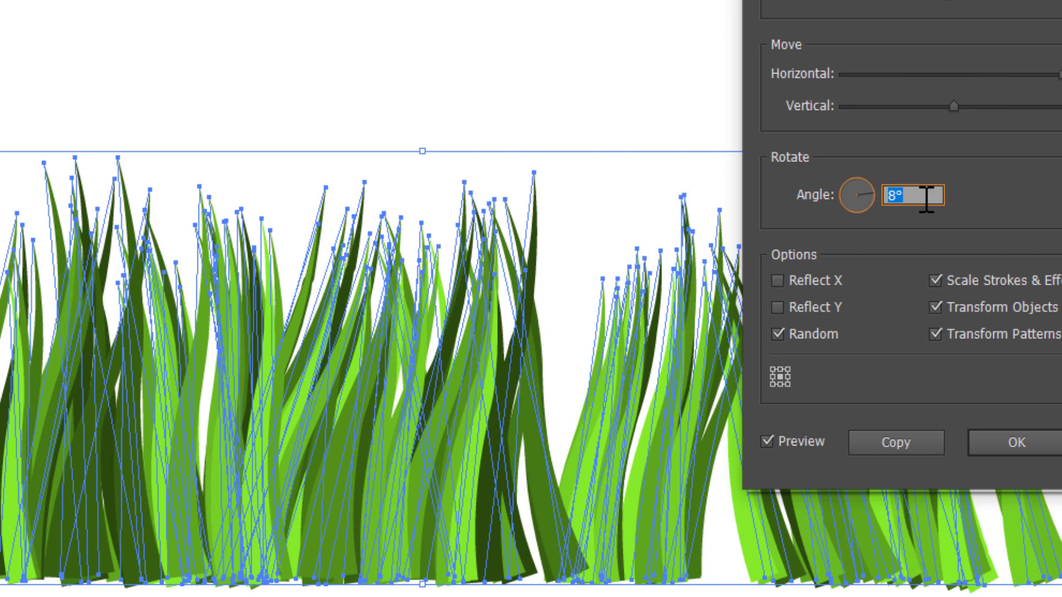
pyautogui.press('Up')
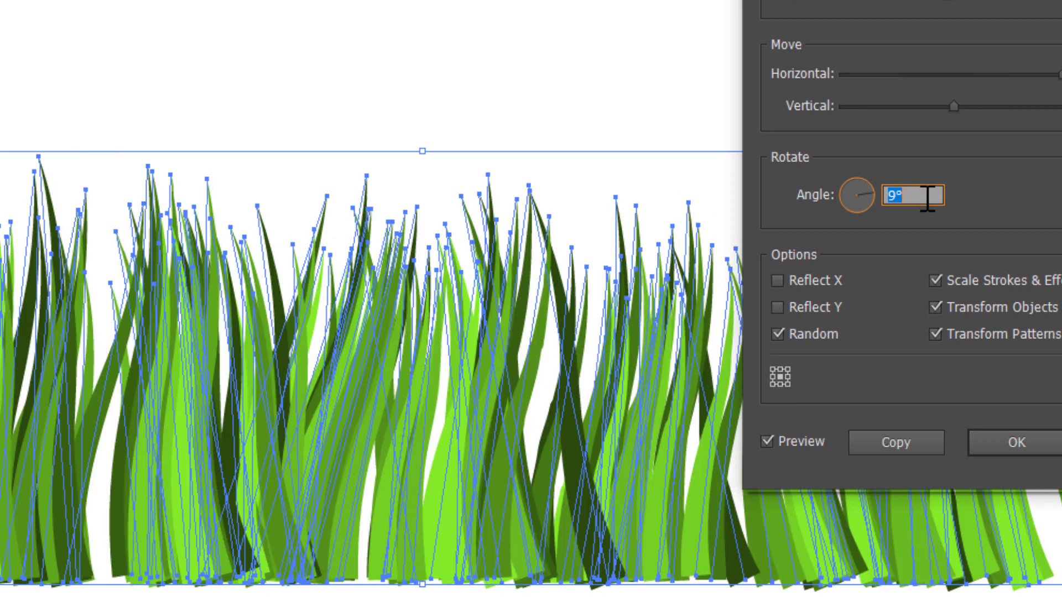
pyautogui.press('Up')
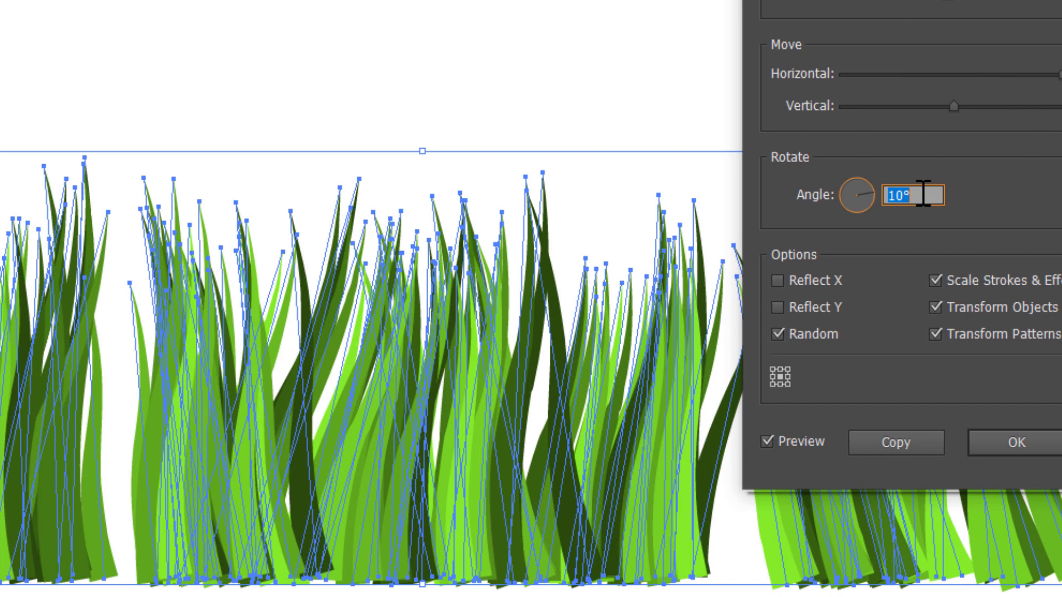
pyautogui.press('Up')
pyautogui.press('Up')
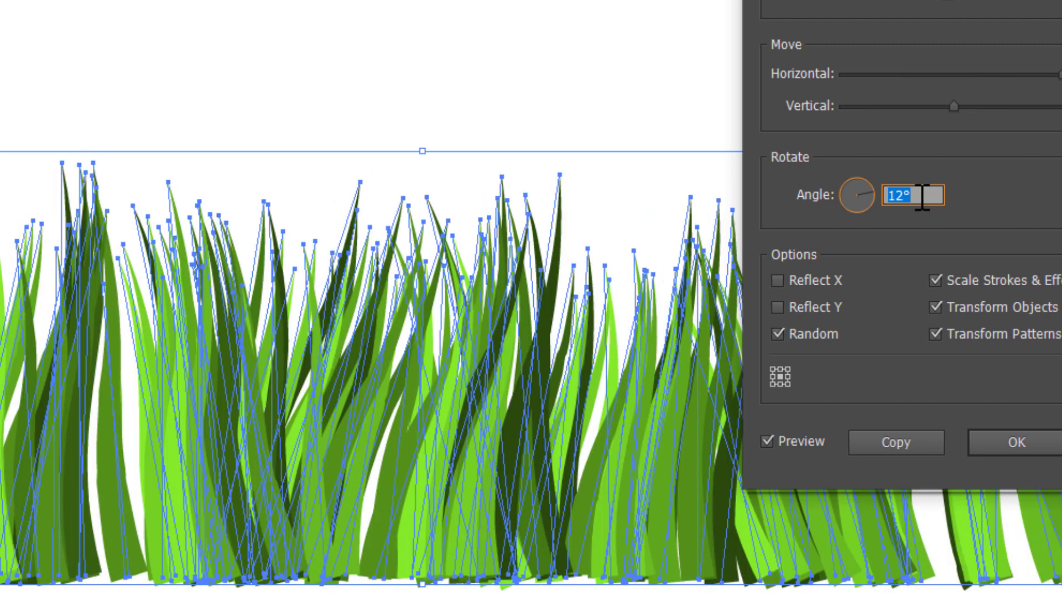
pyautogui.press('Down')
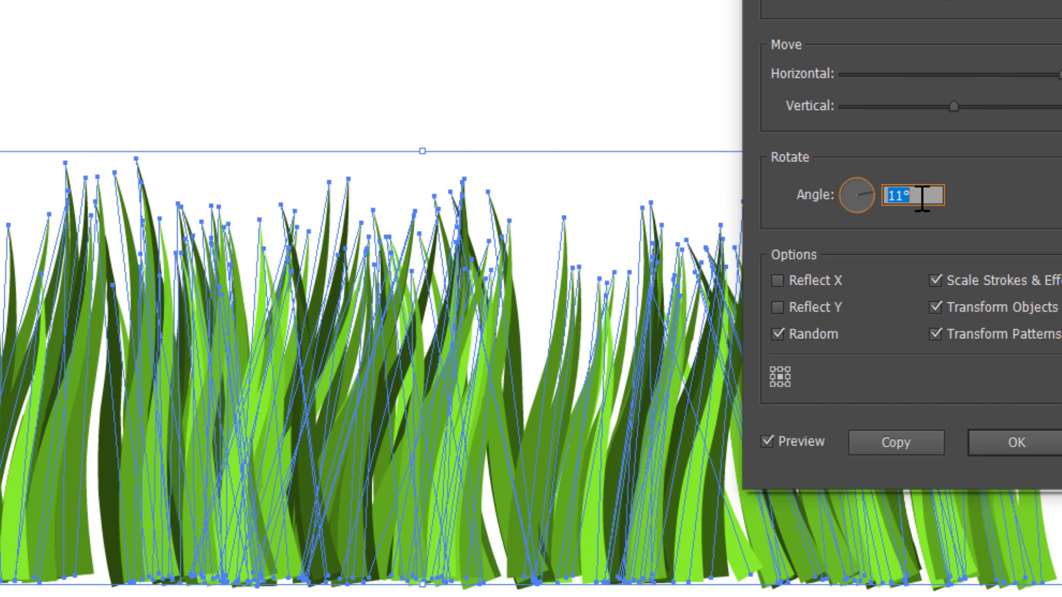
pyautogui.press('Up')
pyautogui.press('Up')
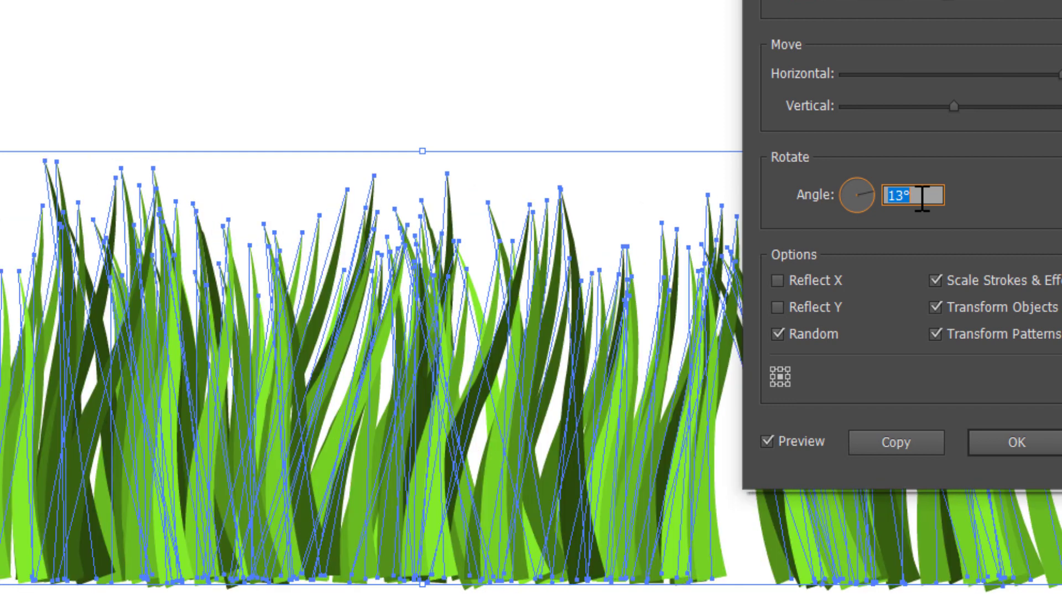
pyautogui.press('Up')
pyautogui.press('Up')
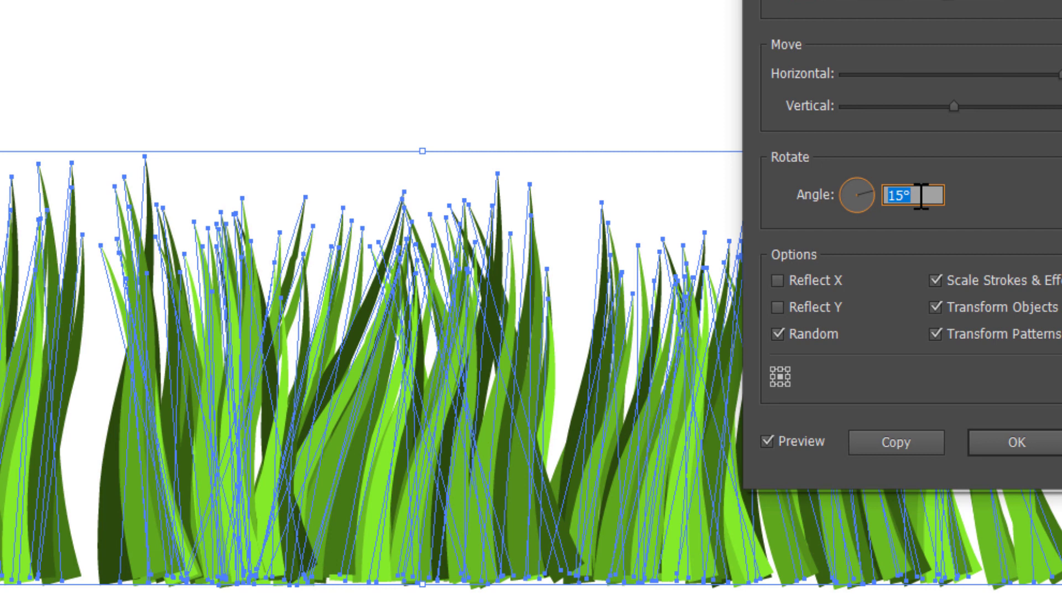
pyautogui.press('Down')
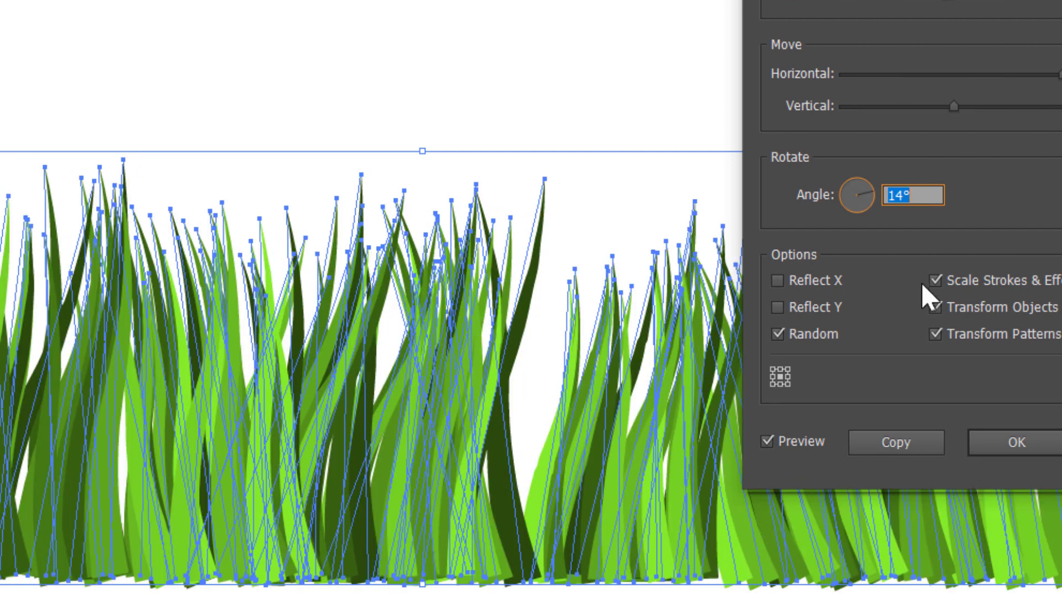
pyautogui.click(1020, 448)
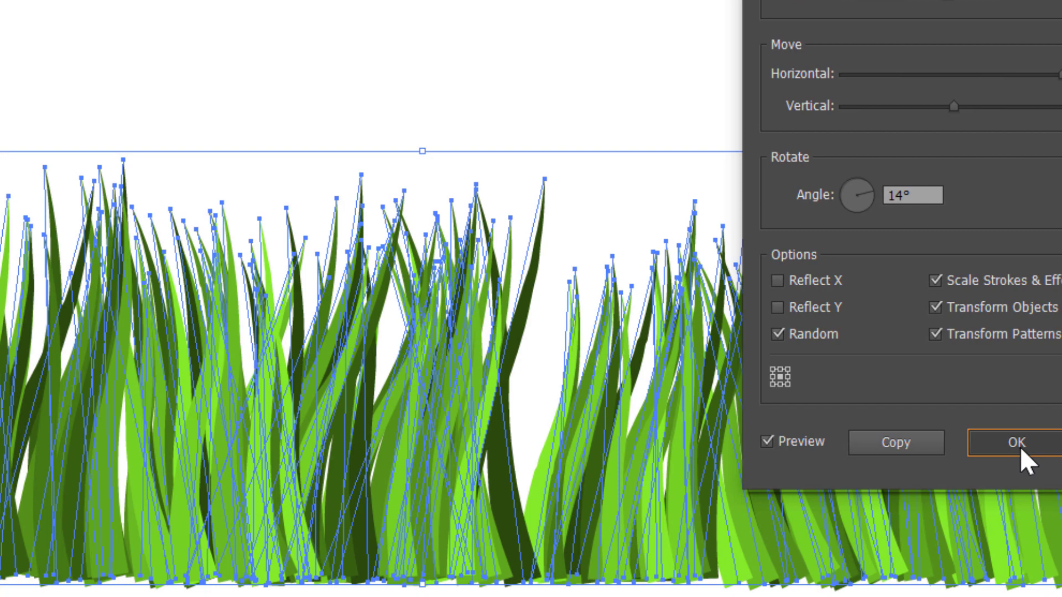
pyautogui.click(1019, 446)
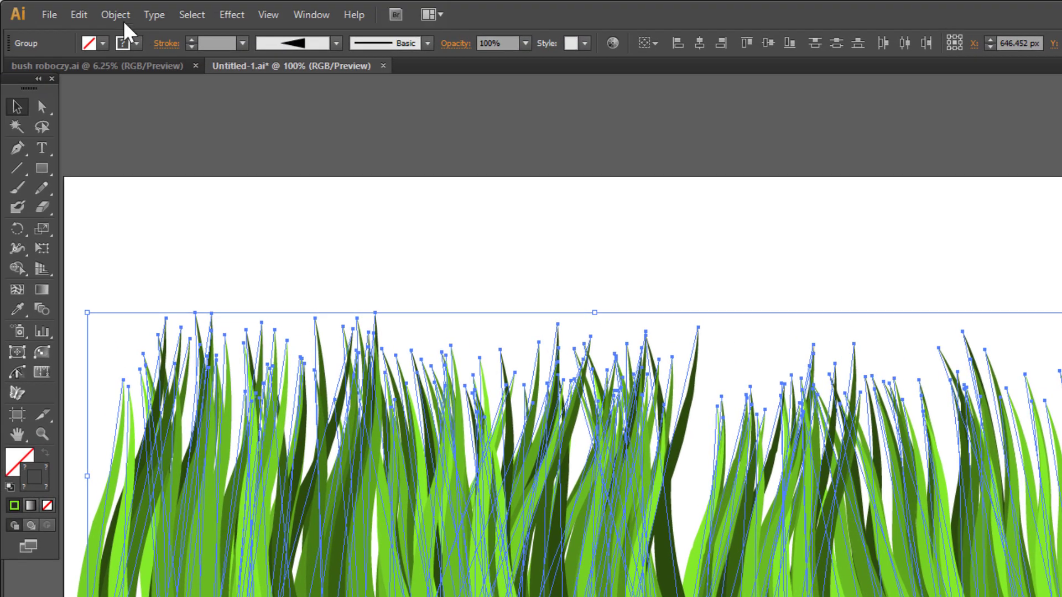
# Copy the rotated grass blades and paste the duplicate in front of the originals.
pyautogui.click(79, 16)
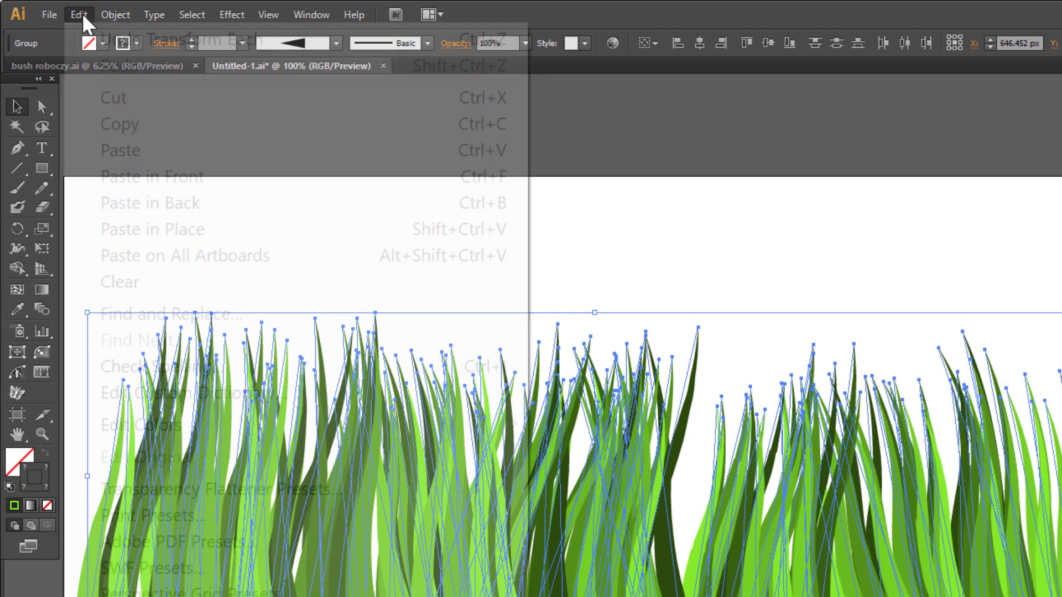
pyautogui.click(157, 132)
pyautogui.click(83, 17)
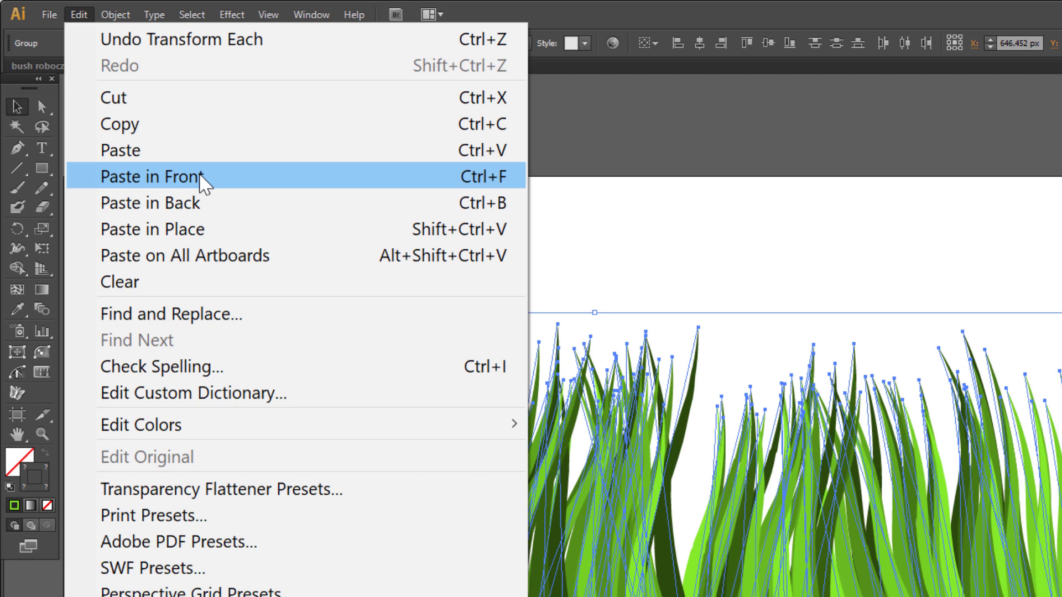
pyautogui.click(201, 176)
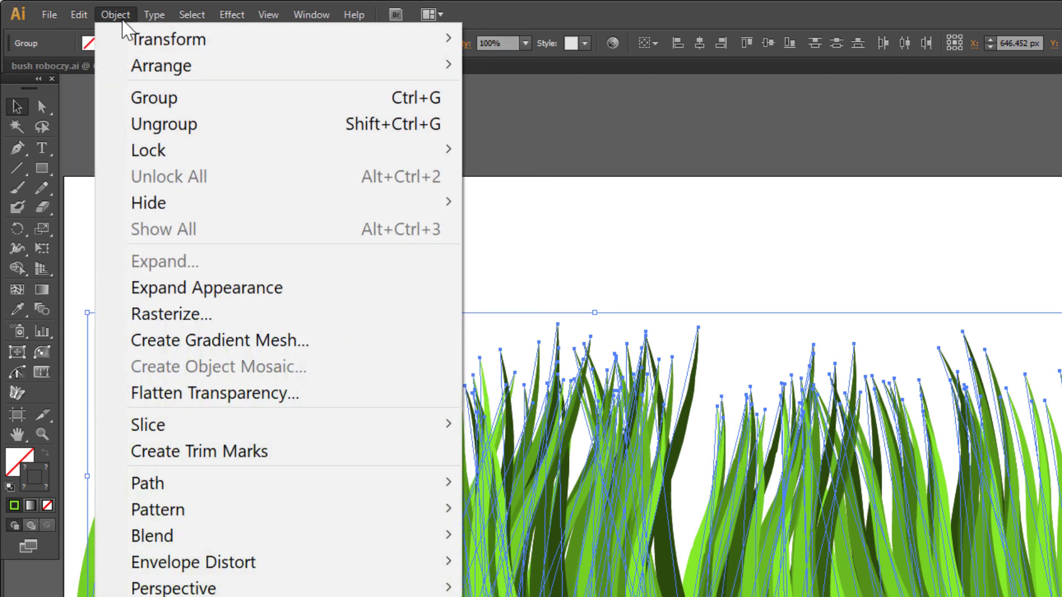
# Start a random Transform Each on the pasted blades, with horizontal and vertical scale set to 30%.
pyautogui.click(115, 15)
pyautogui.moveTo(117, 40)
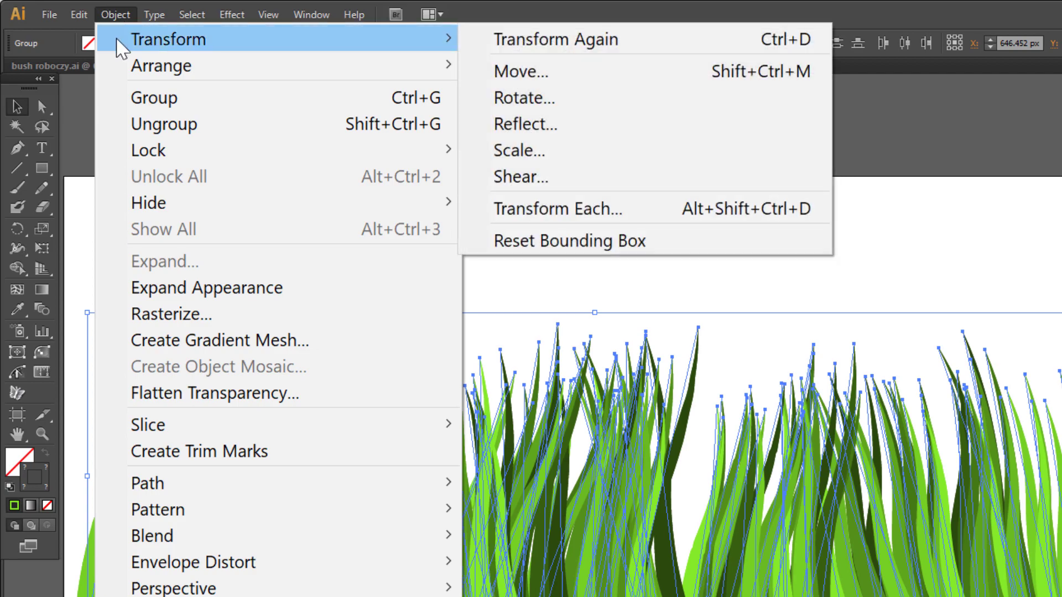
pyautogui.click(537, 211)
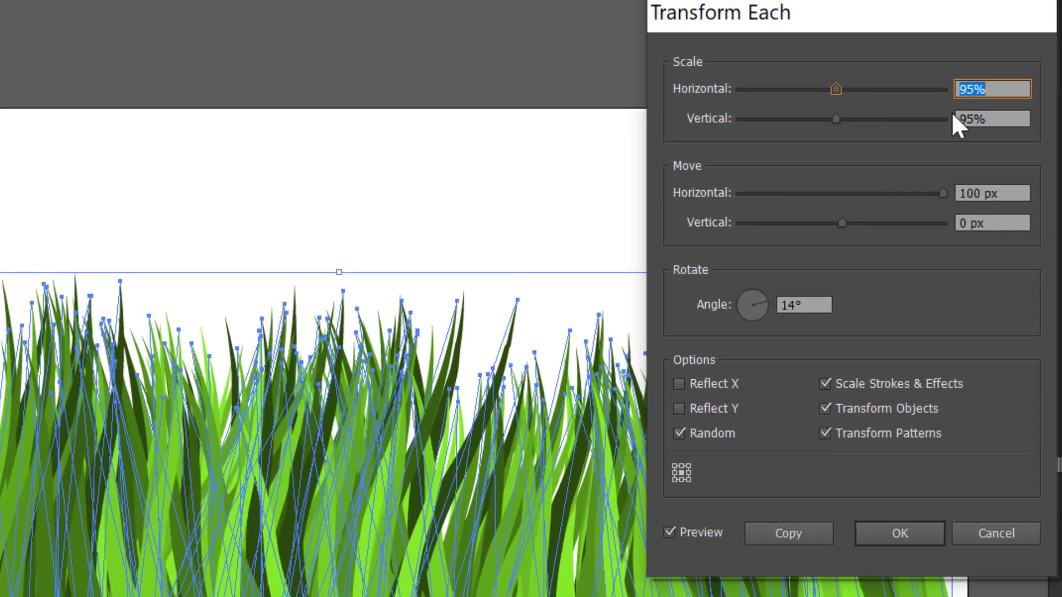
pyautogui.write('30')
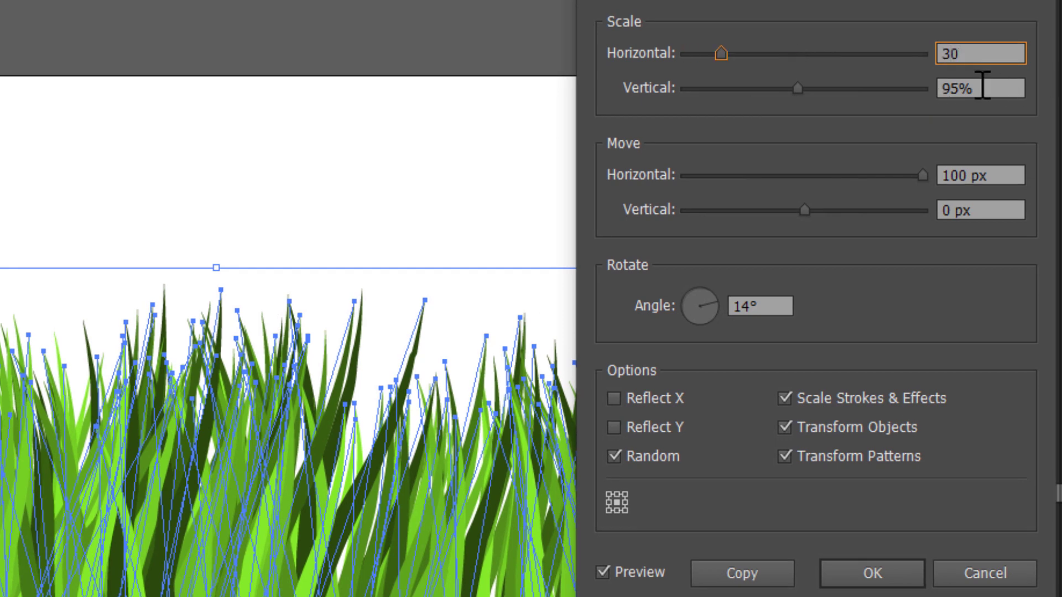
pyautogui.press('Tab')
pyautogui.write('30')
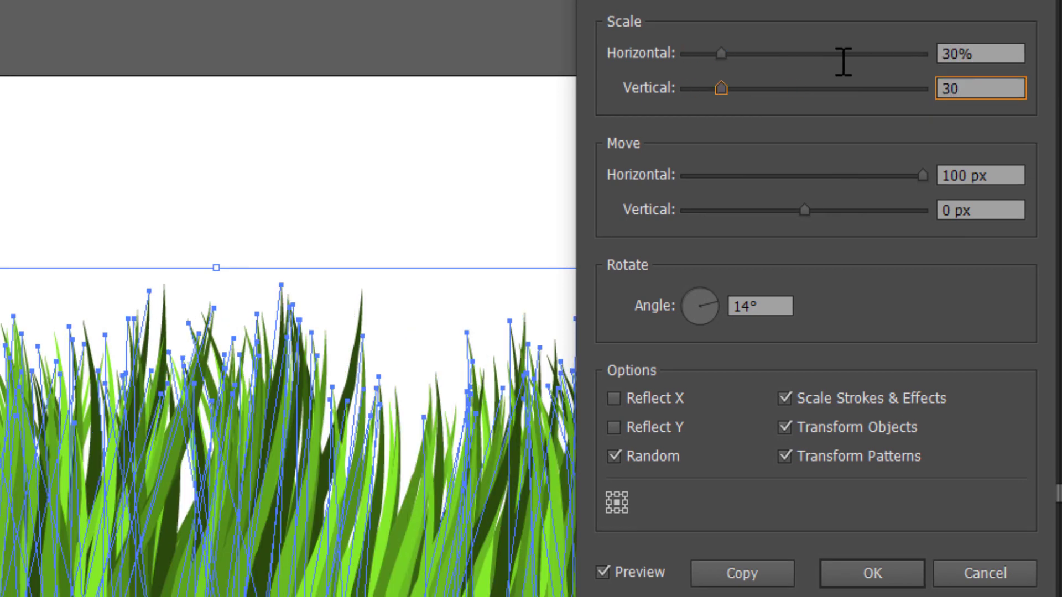
pyautogui.press('Tab')
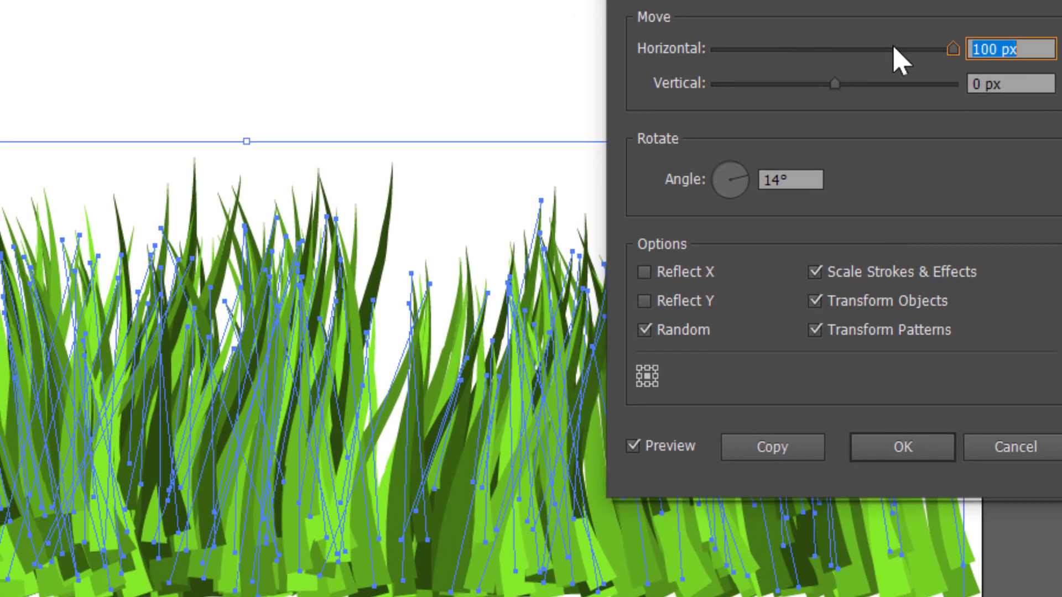
# Set the random horizontal move to 34 px and apply the transformation to the pasted blades.
pyautogui.click(886, 48)
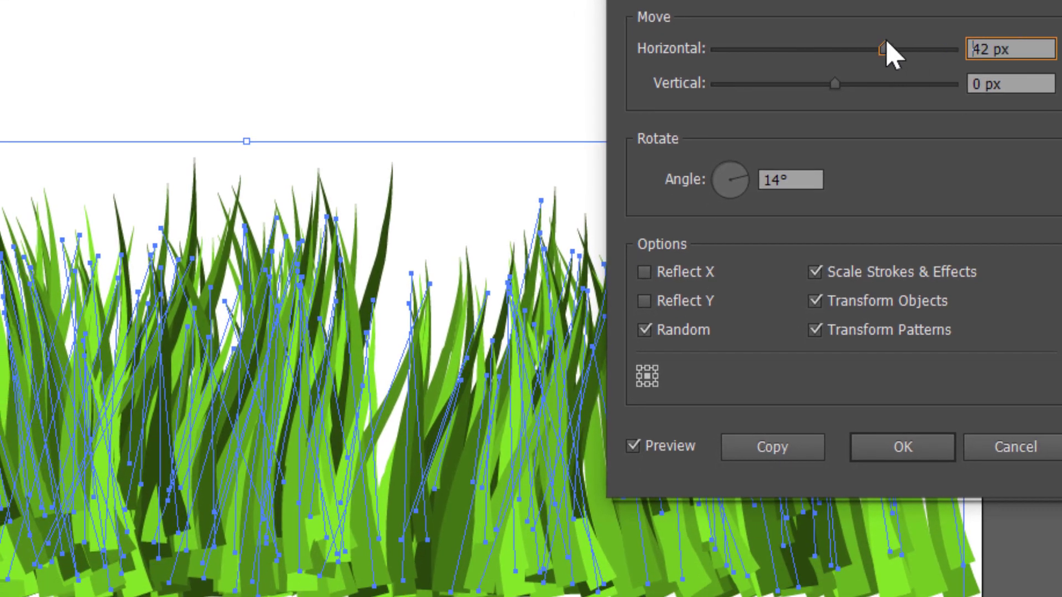
pyautogui.click(900, 48)
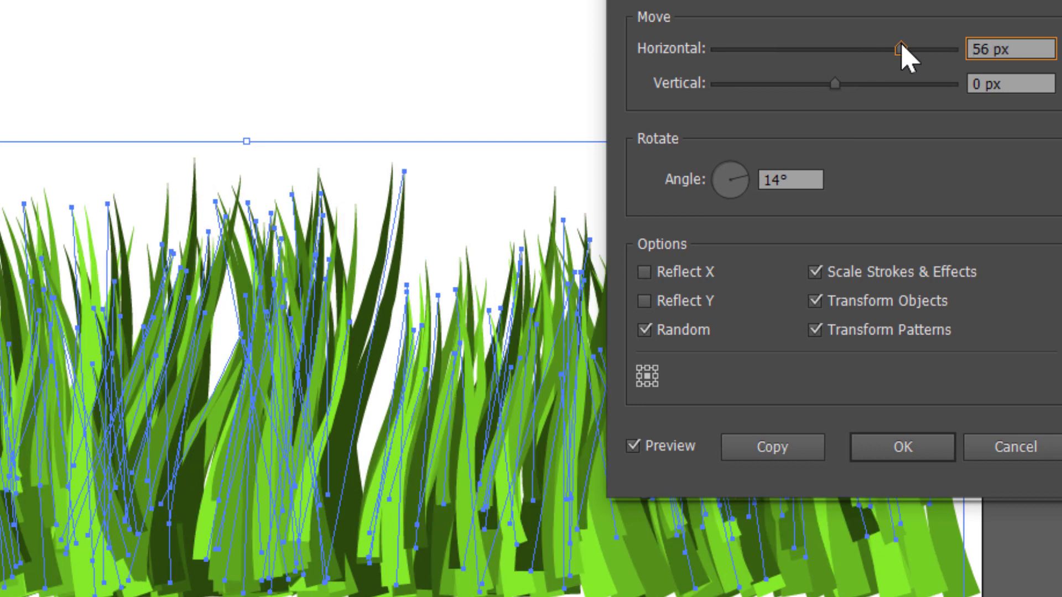
pyautogui.click(867, 48)
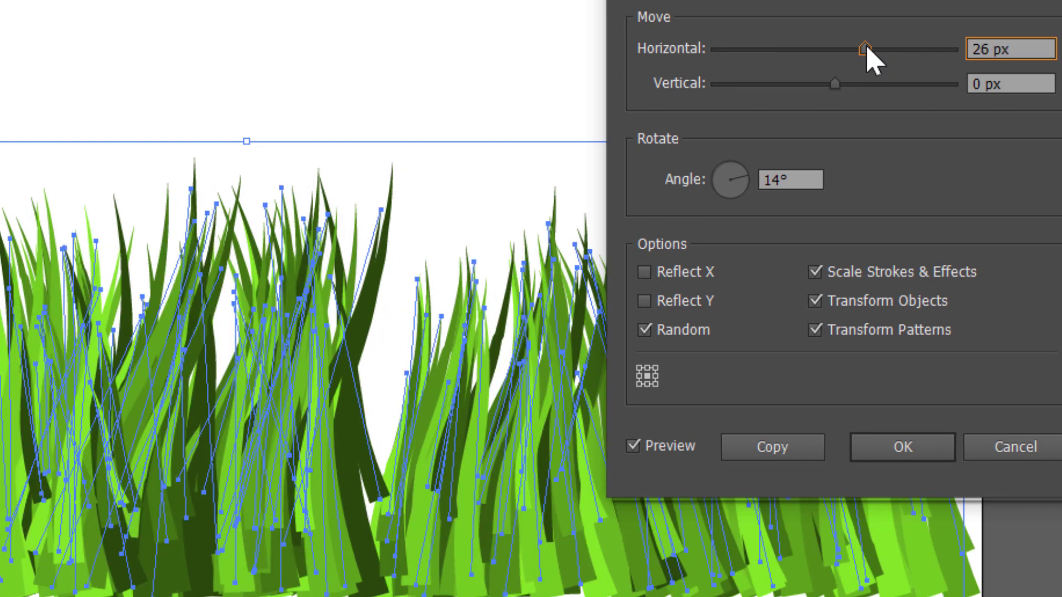
pyautogui.click(917, 47)
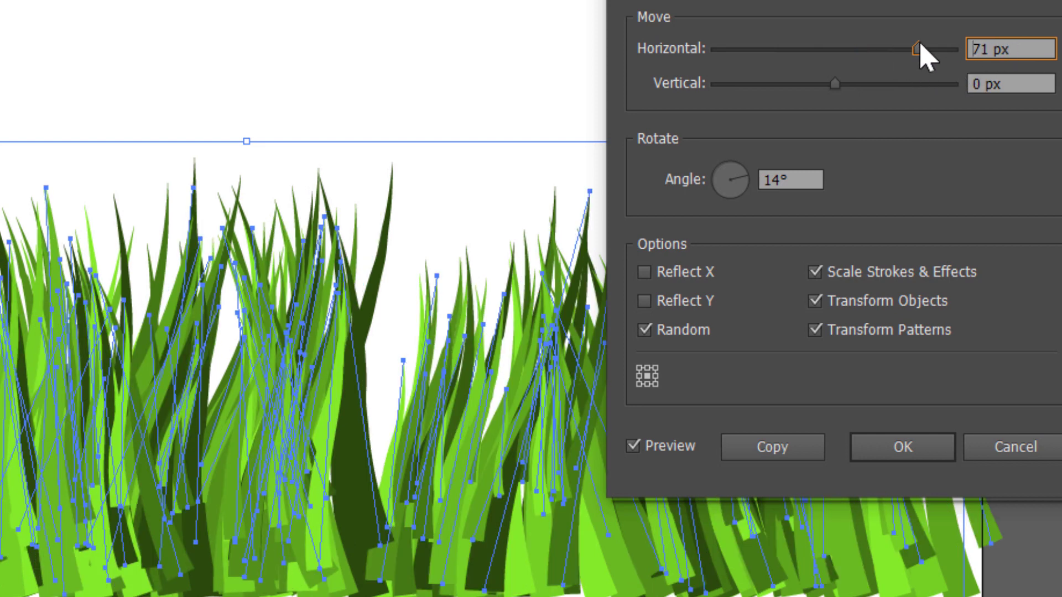
pyautogui.click(841, 49)
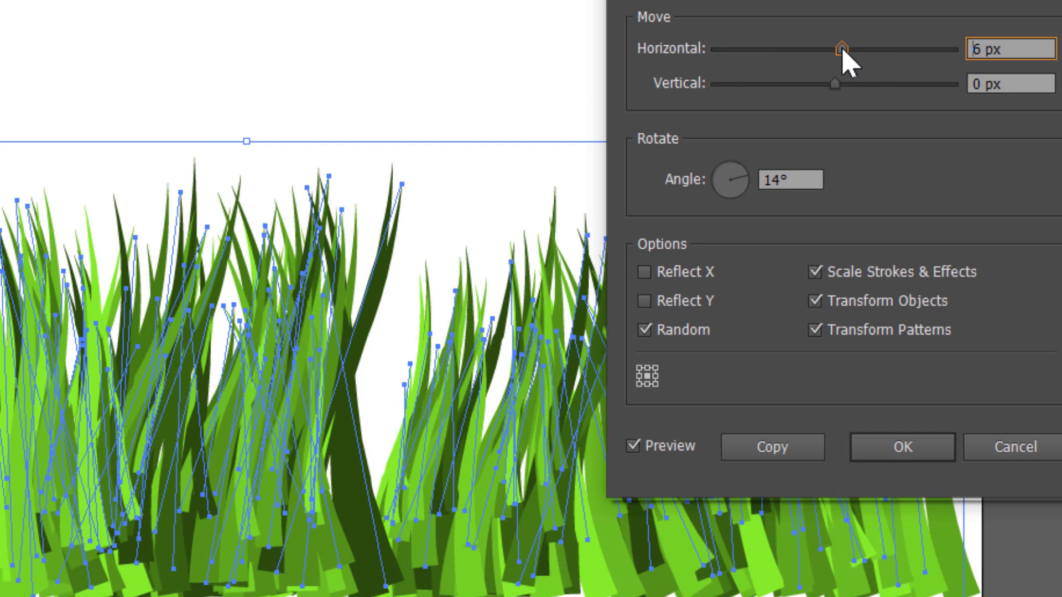
pyautogui.click(856, 49)
pyautogui.click(875, 49)
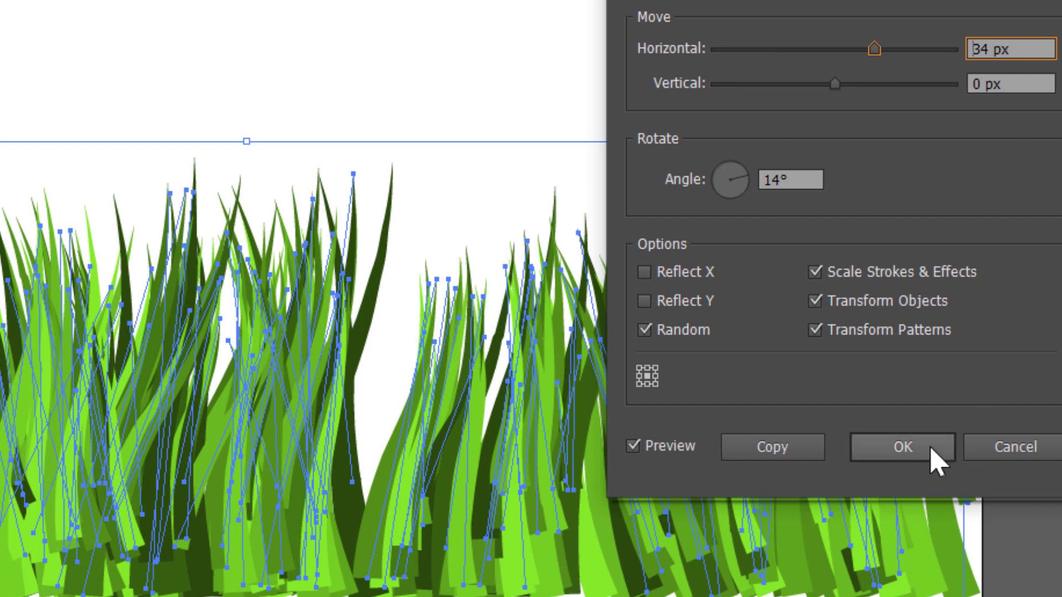
pyautogui.click(903, 455)
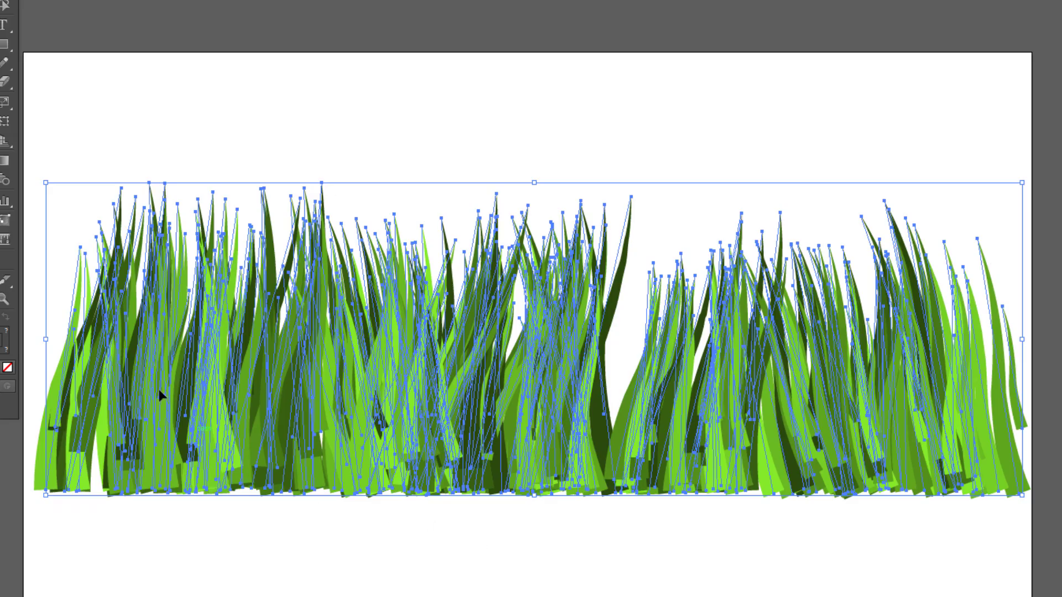
# Select all the grass blades on the artboard, copy them and paste the duplicate in front.
pyautogui.moveTo(31, 150); pyautogui.dragTo(993, 555)
pyautogui.hscroll(-5, 530, 332)
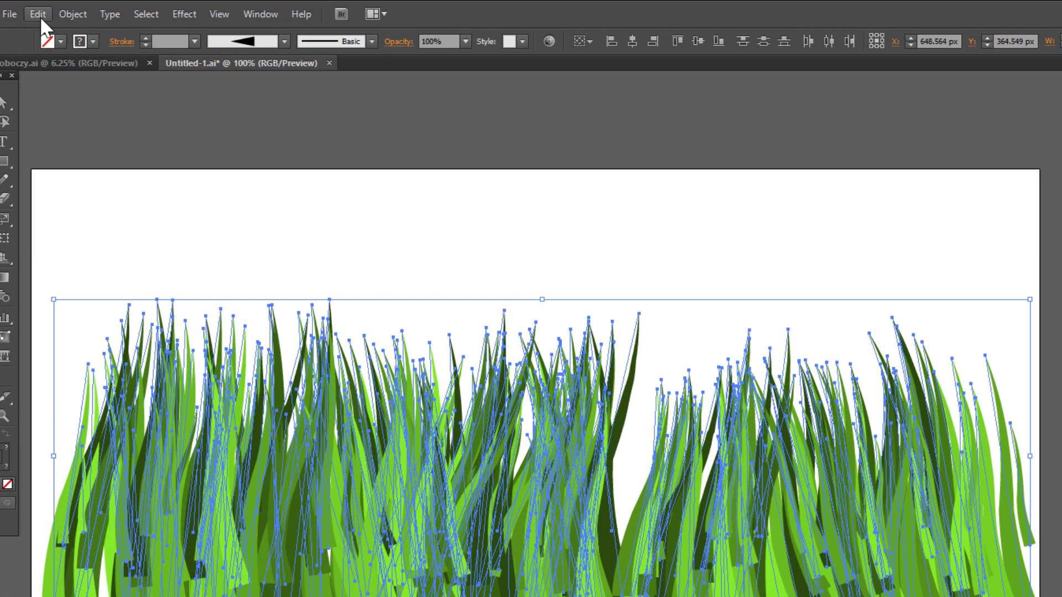
pyautogui.click(37, 14)
pyautogui.click(107, 125)
pyautogui.click(34, 14)
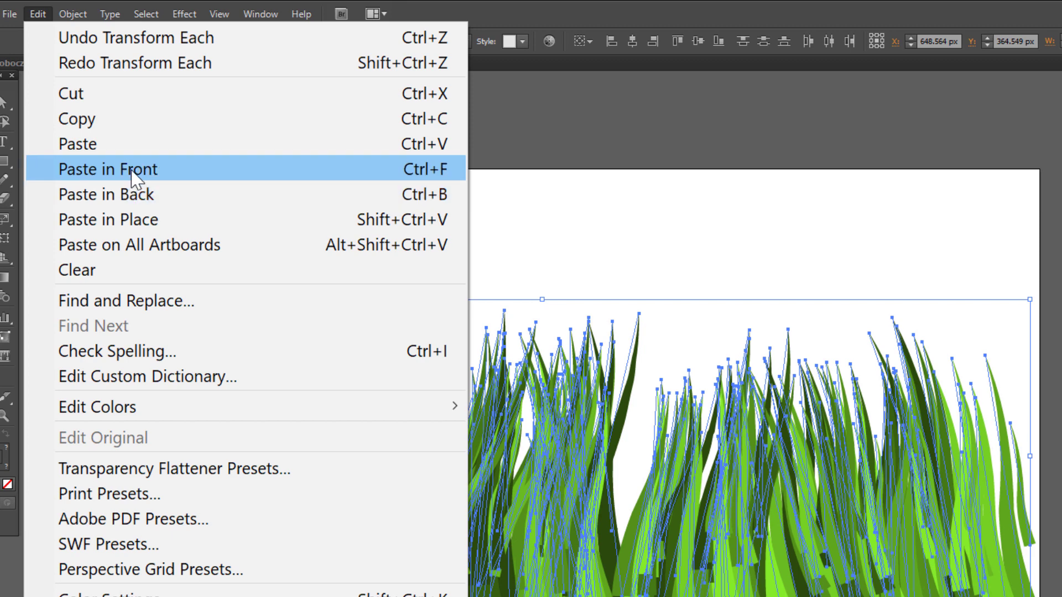
pyautogui.click(133, 173)
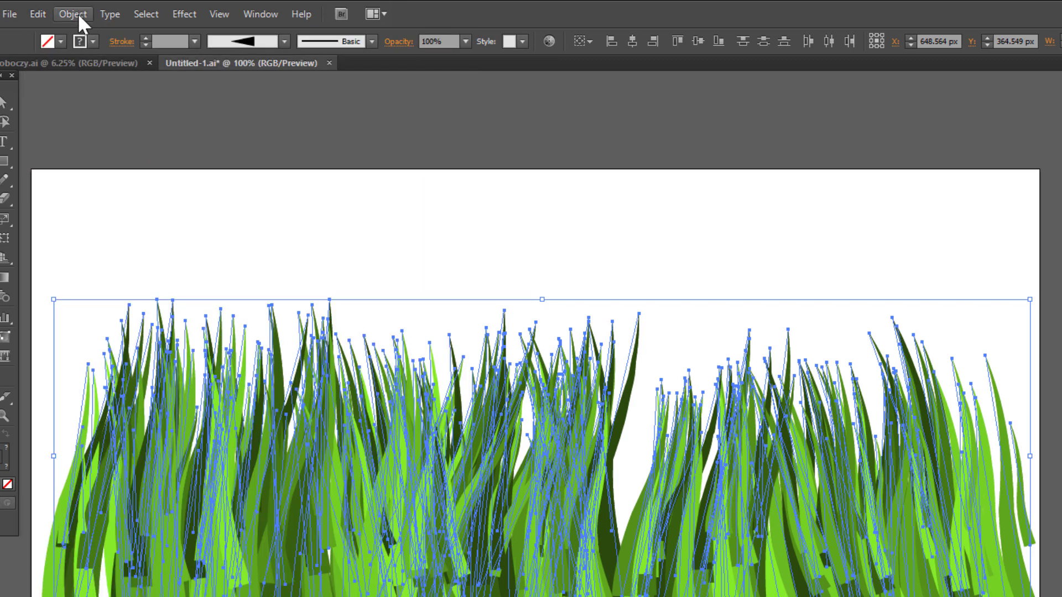
# Start a random Transform Each on the pasted blades with 10% horizontal and vertical scale and a 31 px horizontal move.
pyautogui.click(77, 14)
pyautogui.moveTo(180, 51)
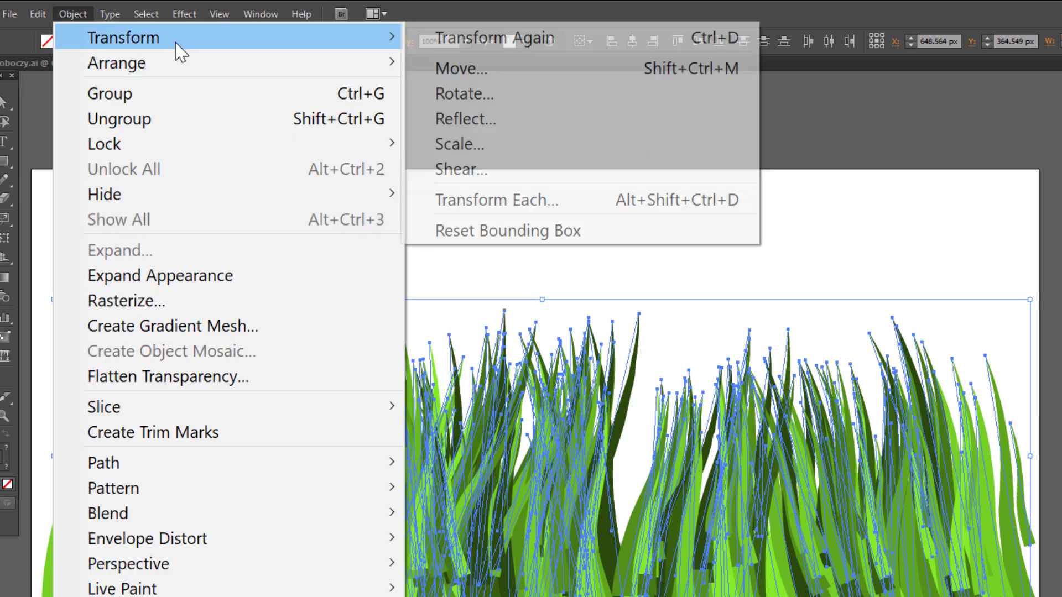
pyautogui.click(514, 206)
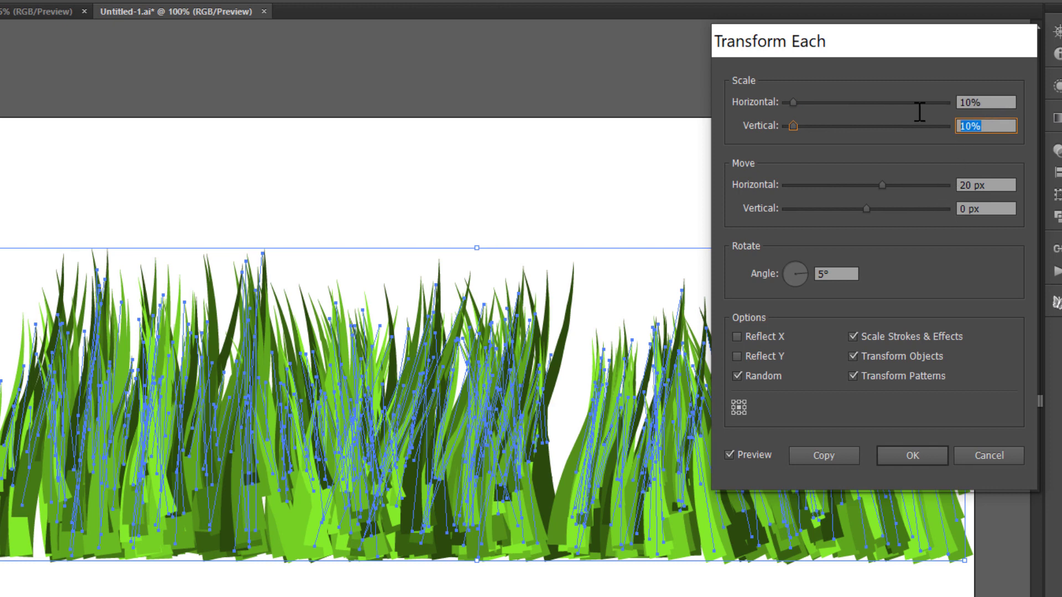
pyautogui.click(891, 185)
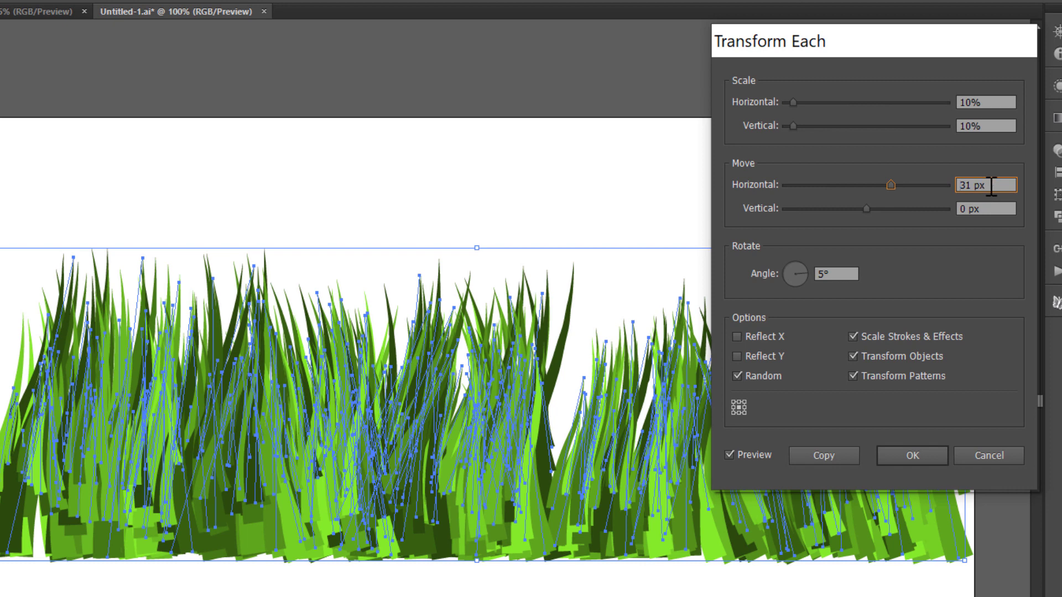
# Set the random rotation to 2°, apply the transformation and align all the blades along their bottom edges.
pyautogui.click(848, 275)
pyautogui.write('2')
pyautogui.click(736, 336)
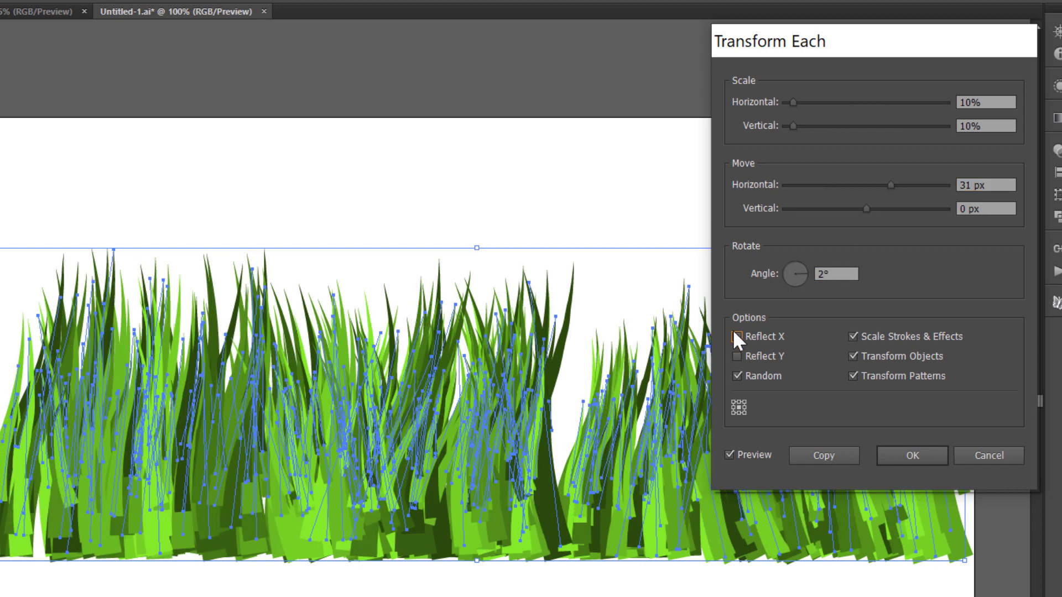
pyautogui.click(910, 457)
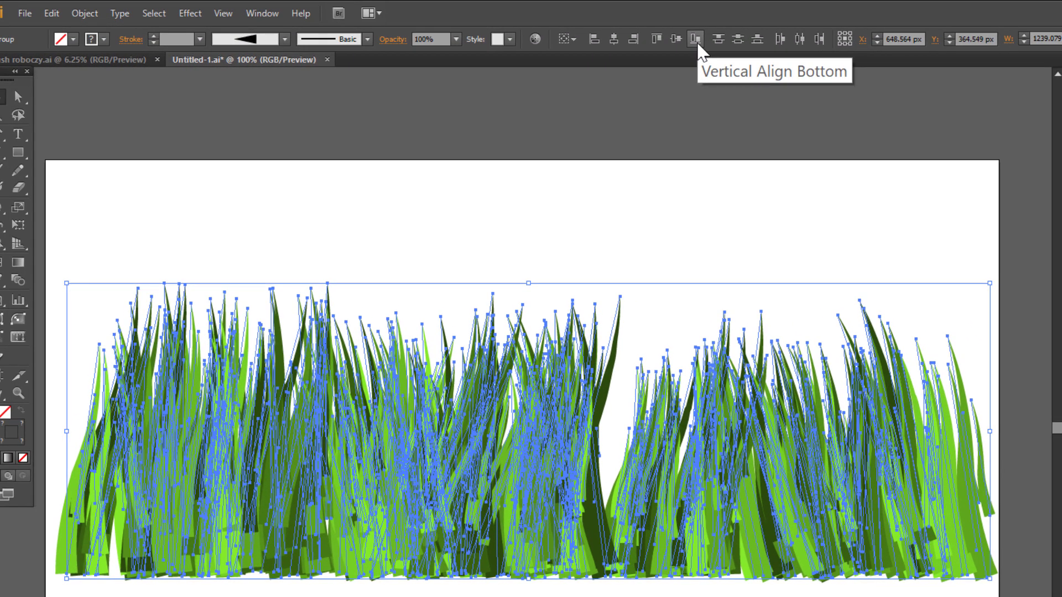
pyautogui.click(696, 40)
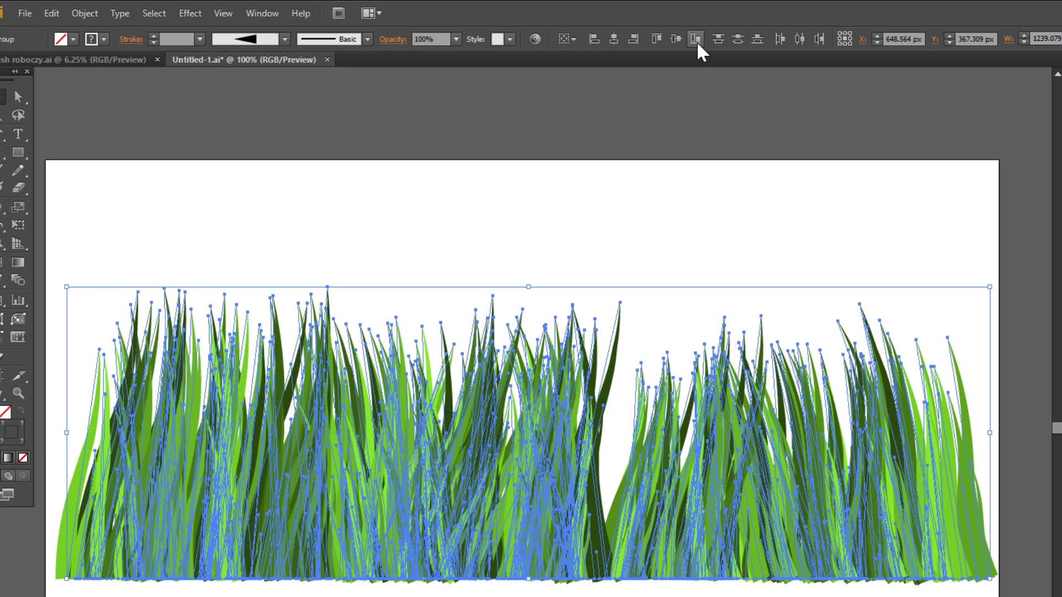
pyautogui.click(476, 144)
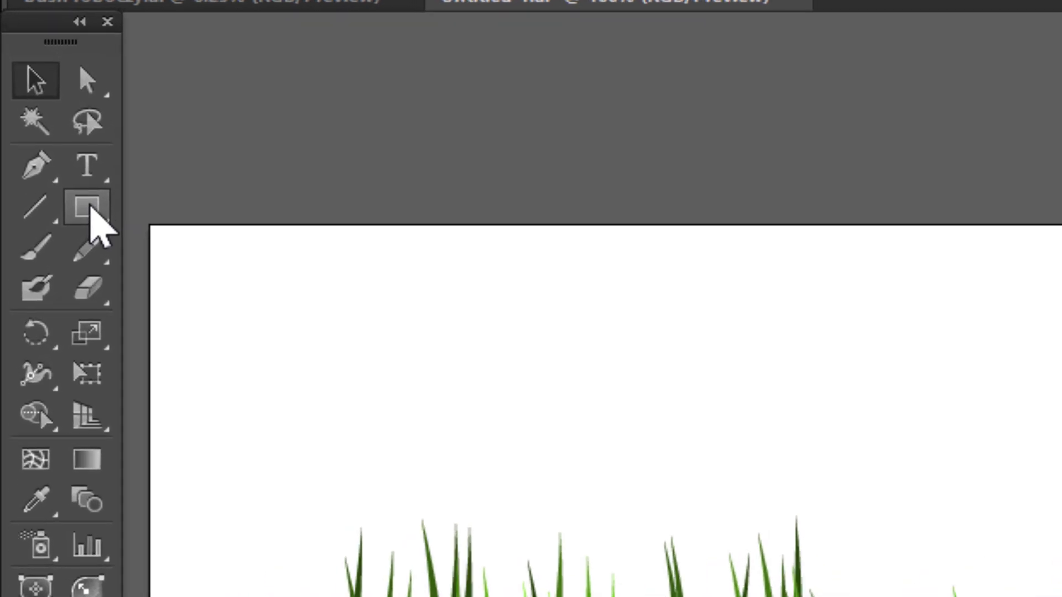
# Draw a rectangle about 1284 by 32 px across the base of the grass and fill it light brown with no stroke.
pyautogui.click(89, 205)
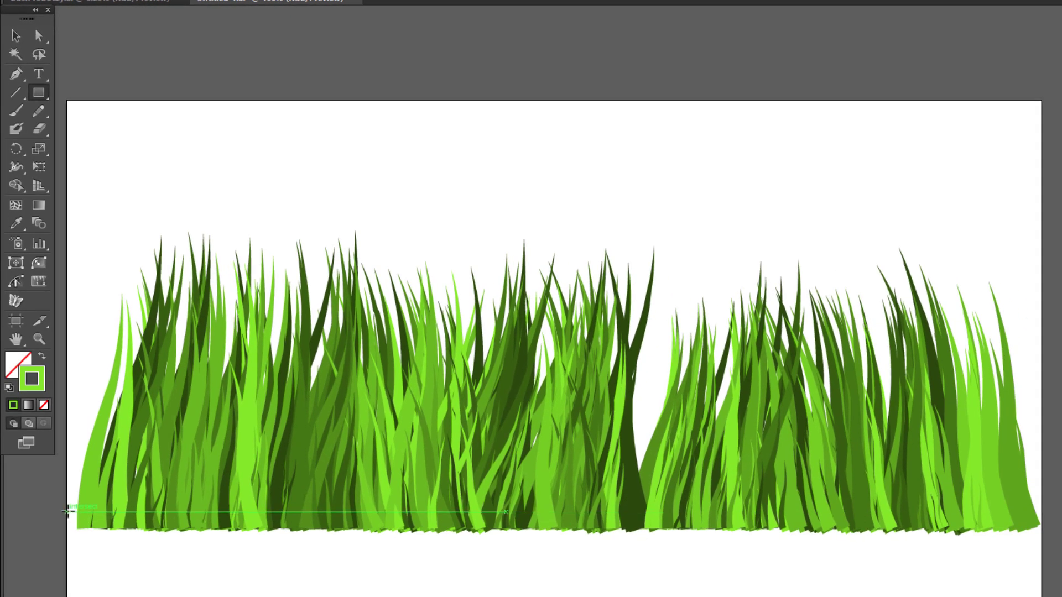
pyautogui.moveTo(67, 512); pyautogui.dragTo(1052, 534)
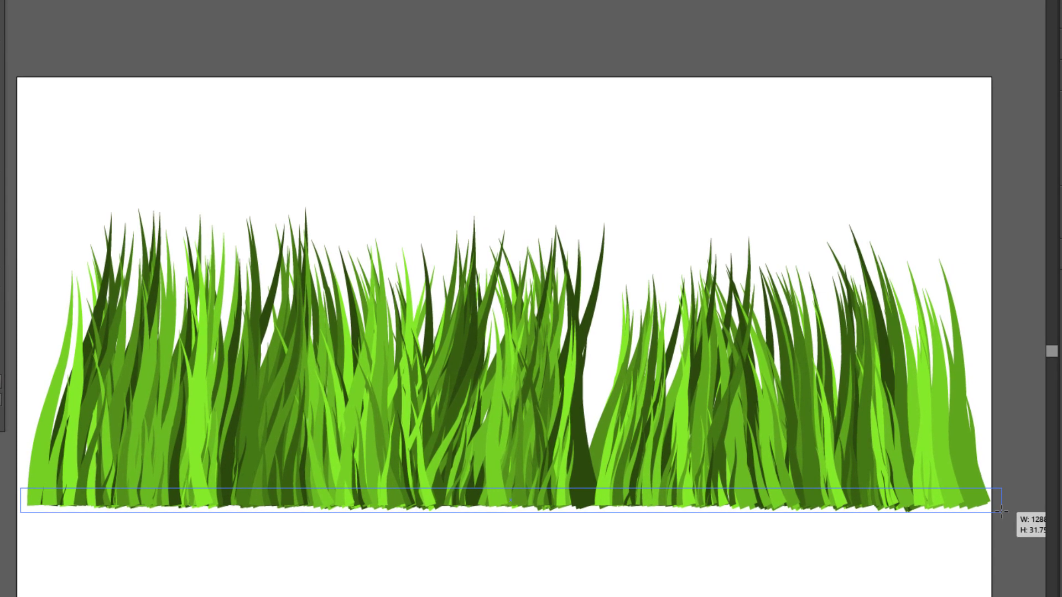
pyautogui.moveTo(1002, 512); pyautogui.dragTo(999, 512)
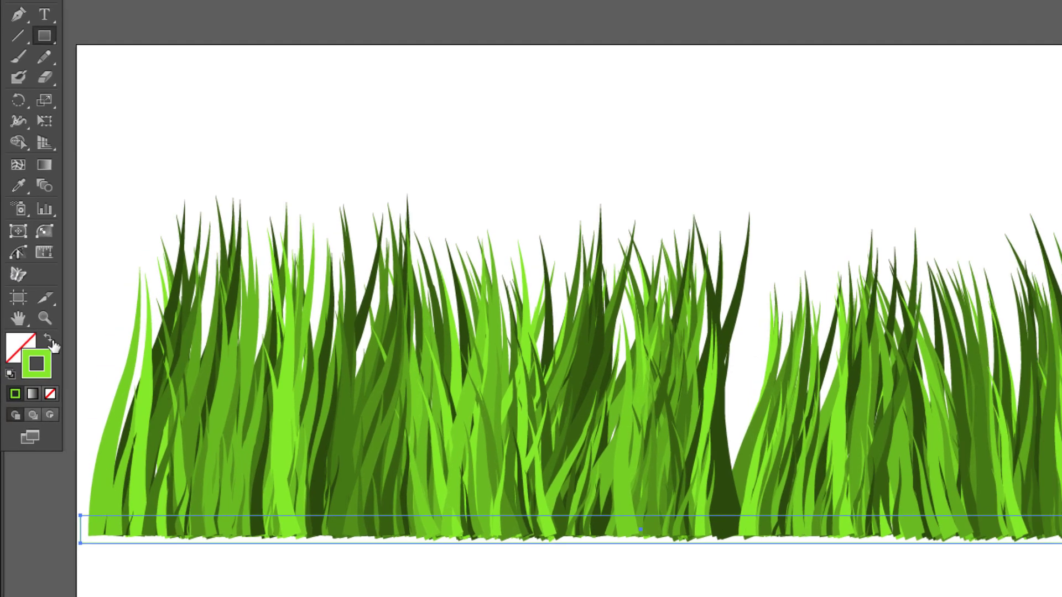
pyautogui.click(27, 347)
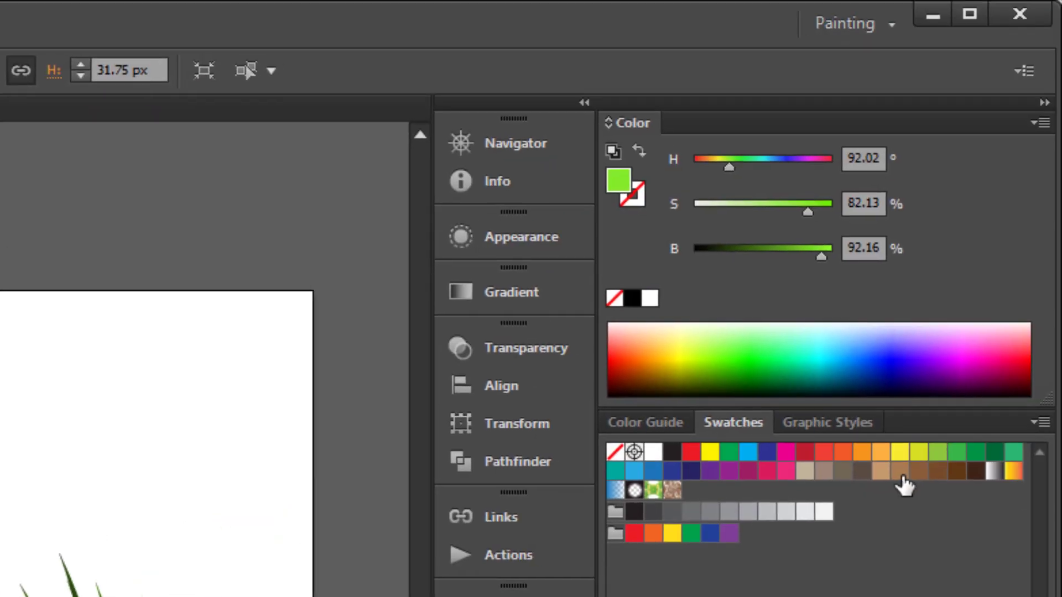
pyautogui.click(1031, 453)
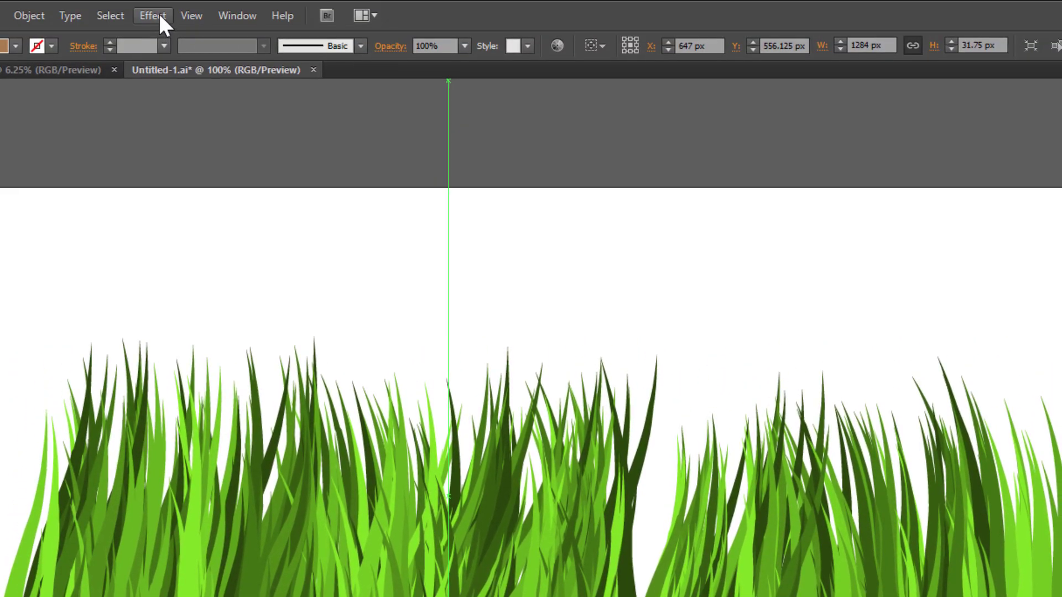
# Start a Roughen effect on the brown rectangle with smooth points, size and detail lowered to 0, and preview enabled.
pyautogui.click(155, 16)
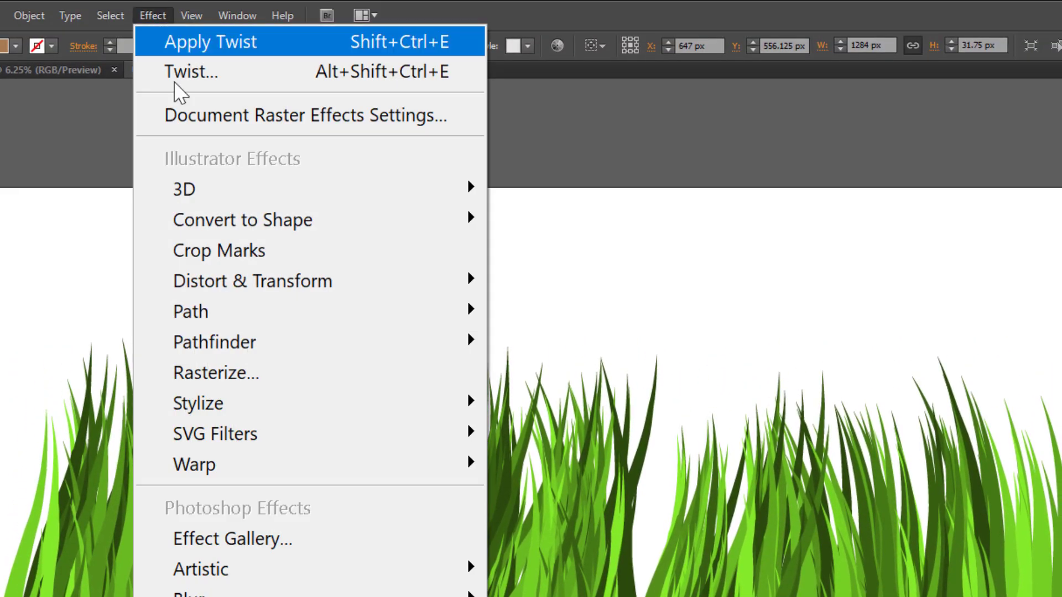
pyautogui.moveTo(293, 289)
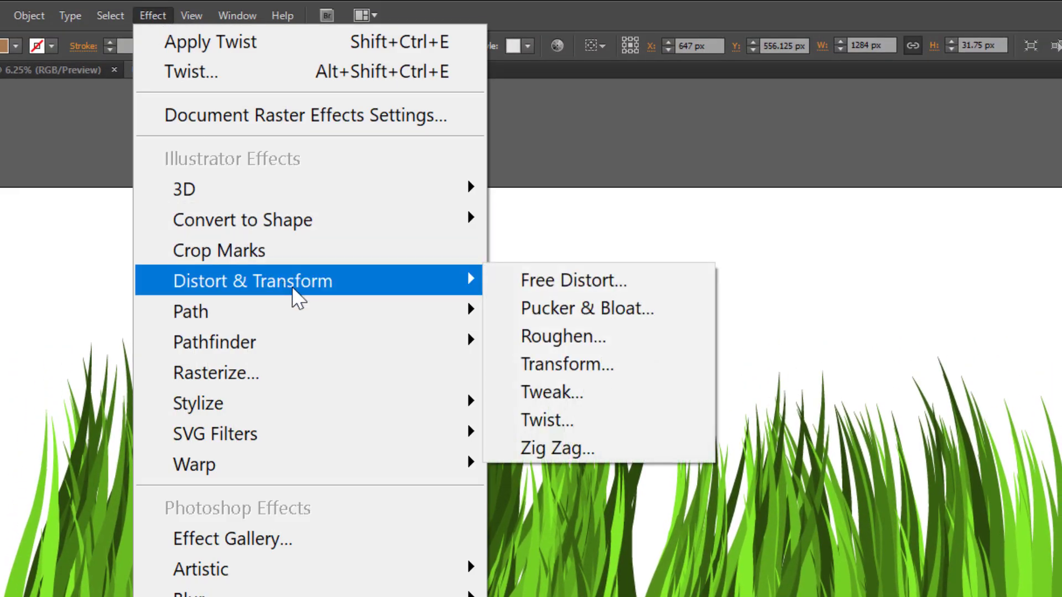
pyautogui.click(569, 339)
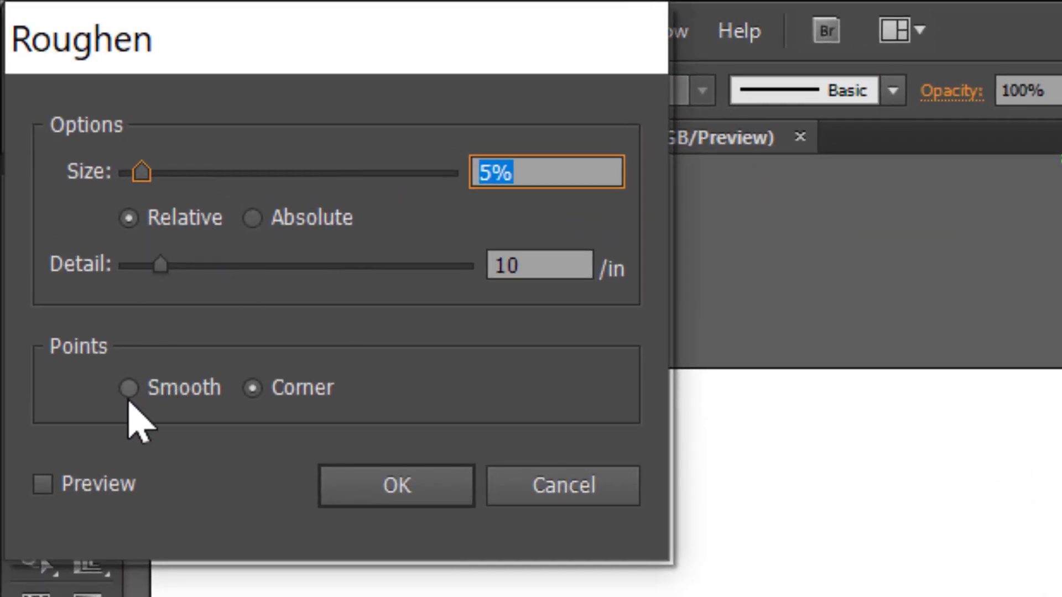
pyautogui.click(163, 389)
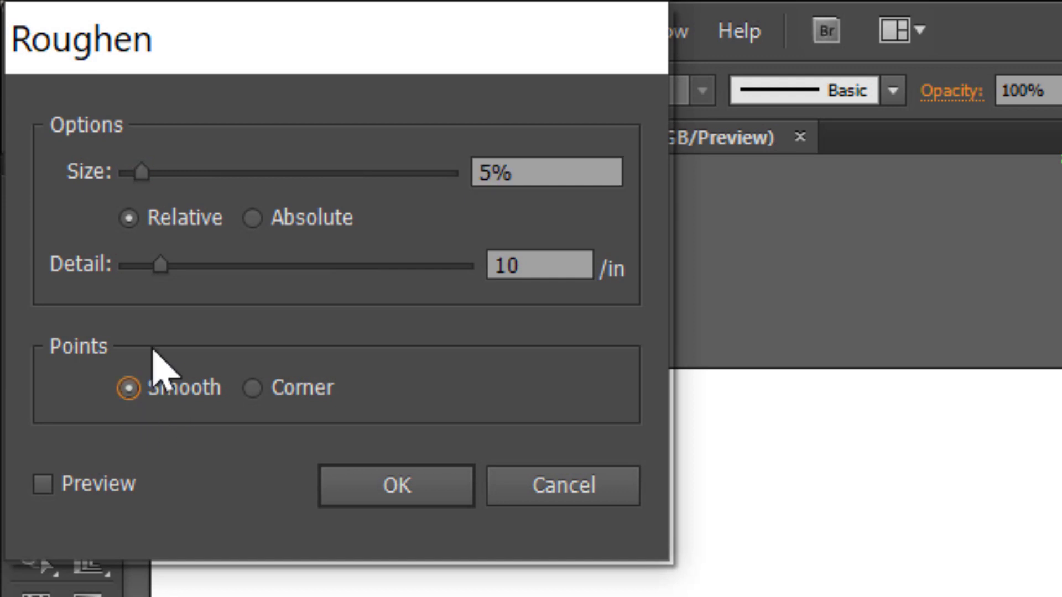
pyautogui.moveTo(142, 174); pyautogui.dragTo(99, 172)
pyautogui.moveTo(161, 267); pyautogui.dragTo(110, 270)
pyautogui.click(41, 485)
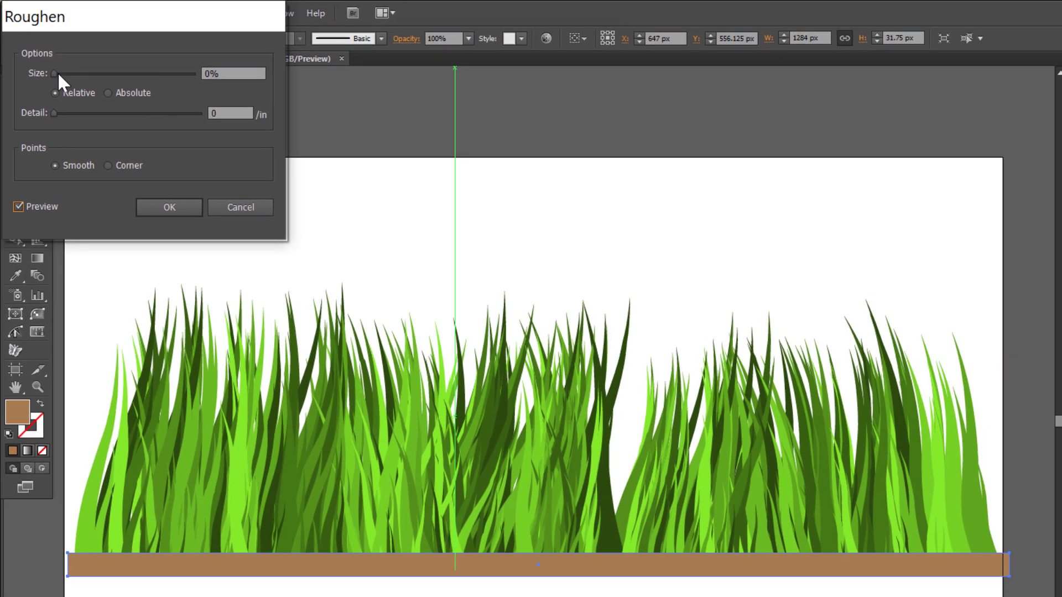
# Set the Roughen detail to 0.5/in and the relative size to 0.5%, and apply the effect.
pyautogui.moveTo(93, 117); pyautogui.dragTo(64, 113)
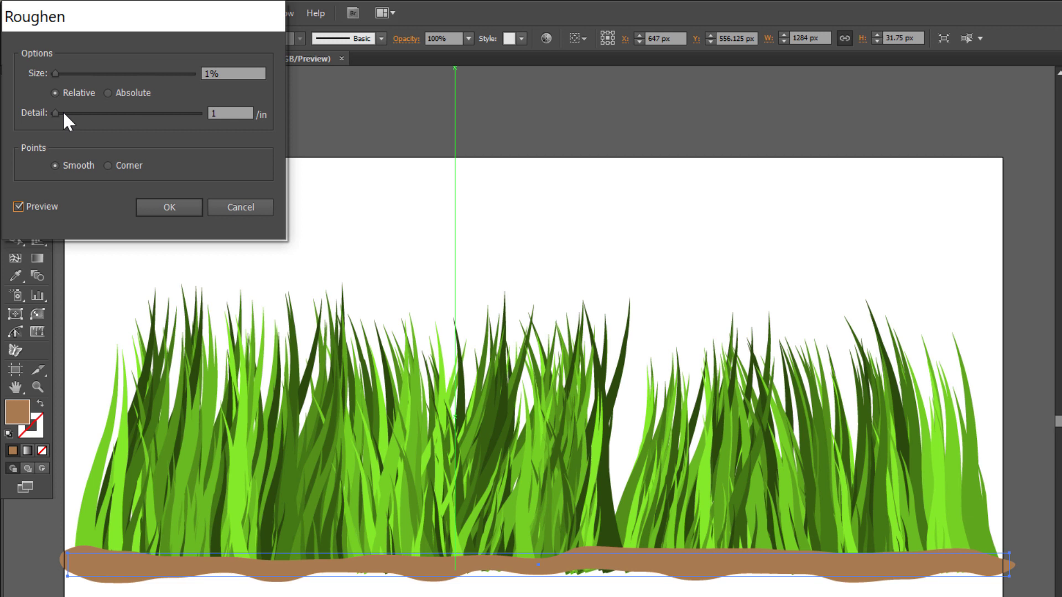
pyautogui.click(159, 113)
pyautogui.write('0.5')
pyautogui.press('Tab')
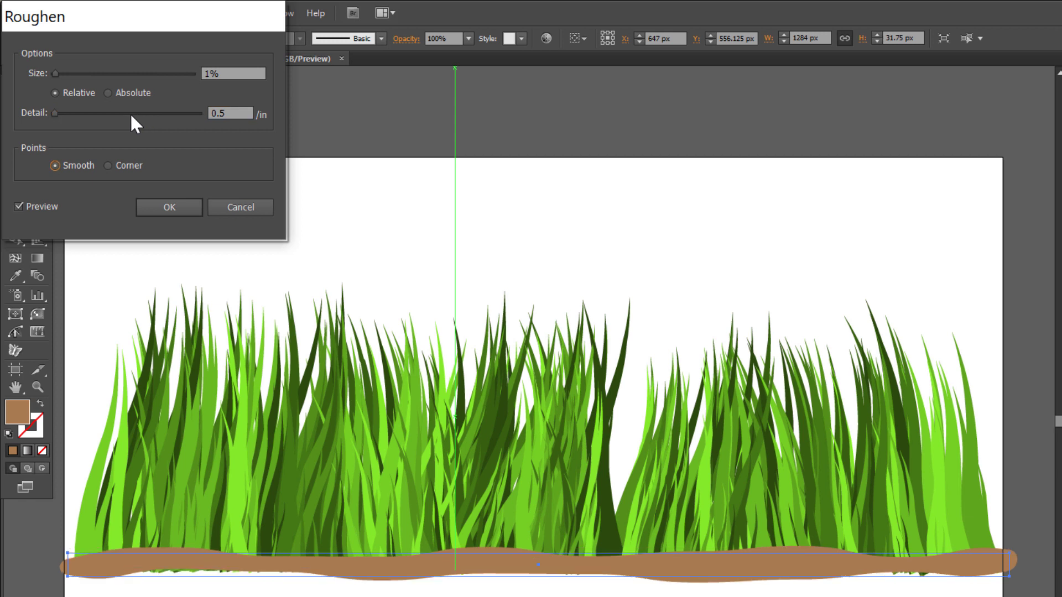
pyautogui.moveTo(77, 71); pyautogui.dragTo(72, 69)
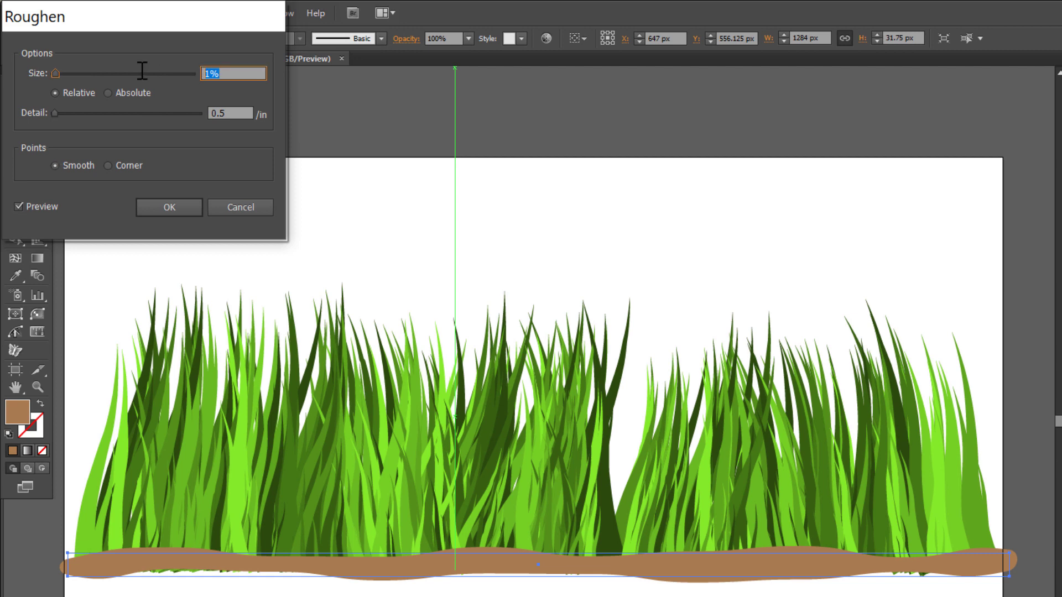
pyautogui.write('0.5')
pyautogui.press('Tab')
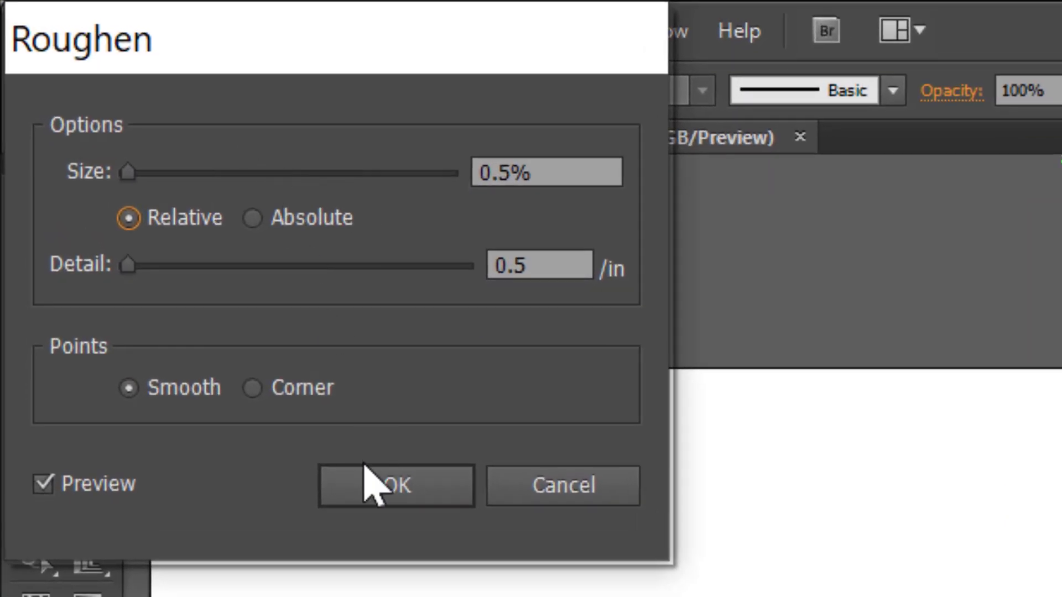
pyautogui.click(393, 494)
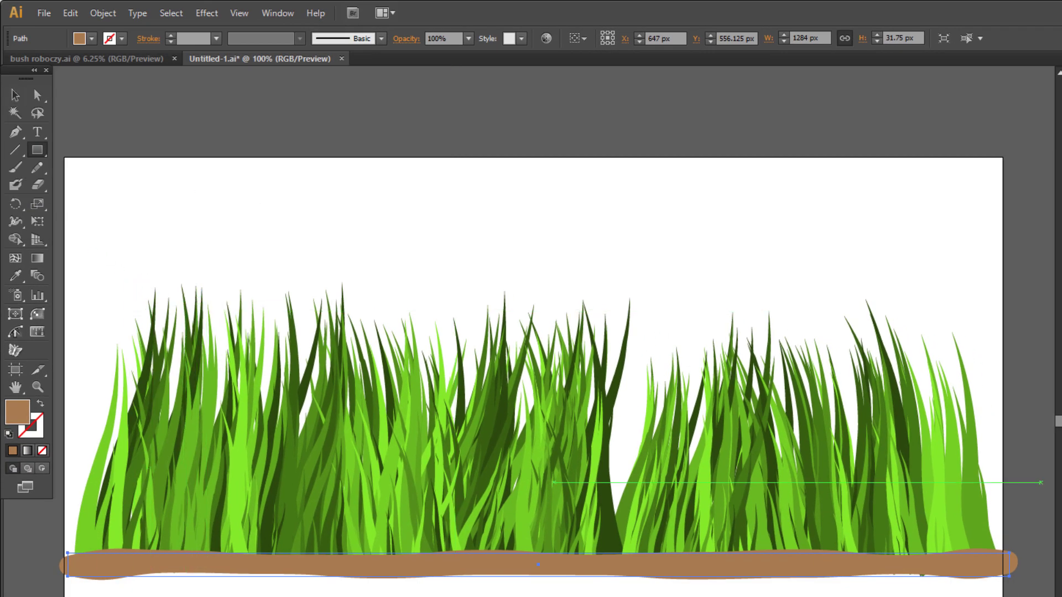
# Expand the appearance of the roughened brown strip, leaving nothing selected.
pyautogui.click(14, 95)
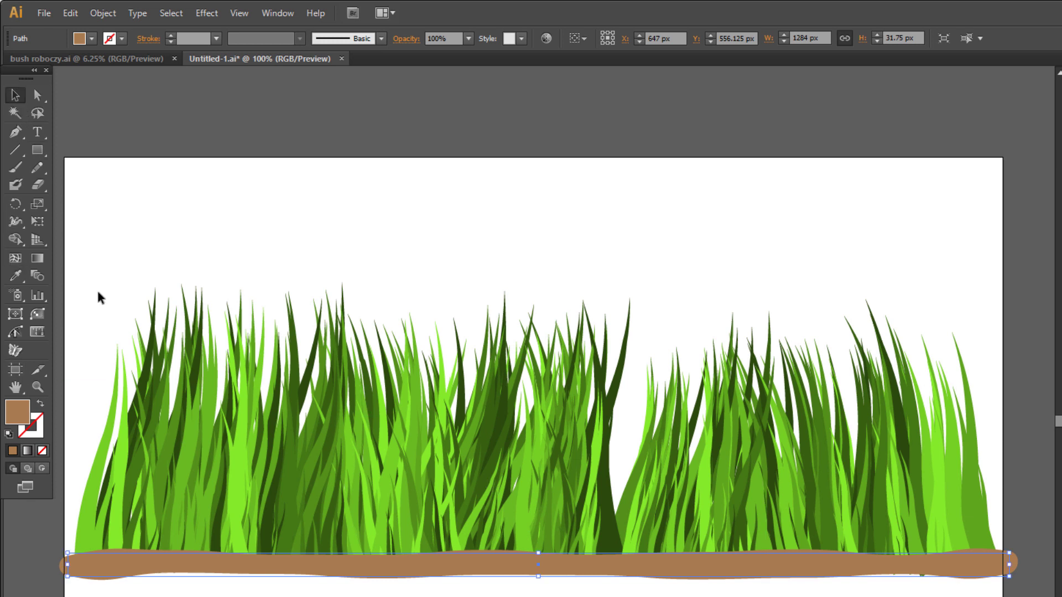
pyautogui.click(91, 298)
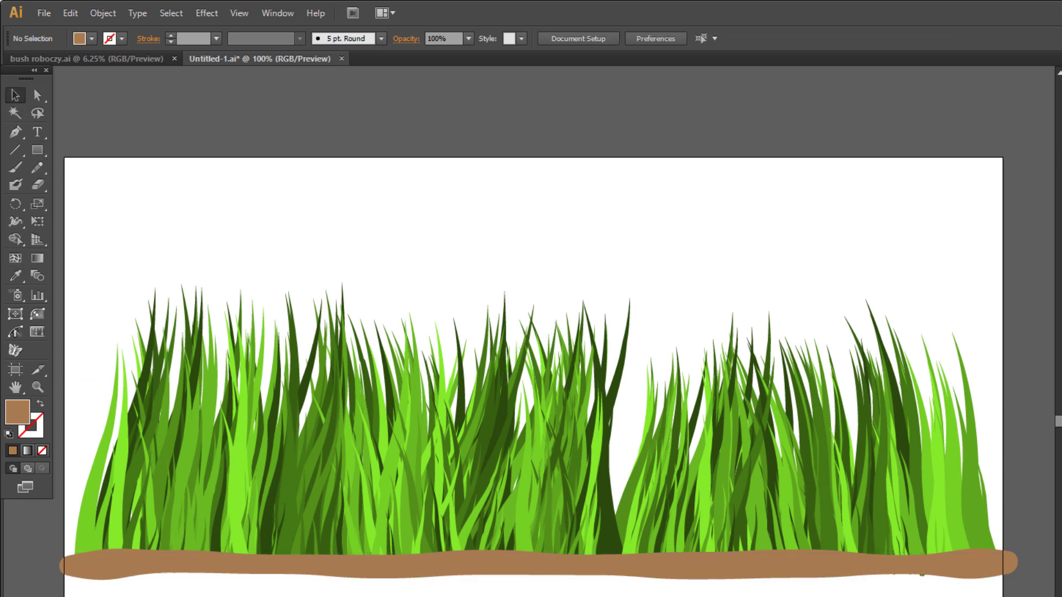
pyautogui.click(858, 566)
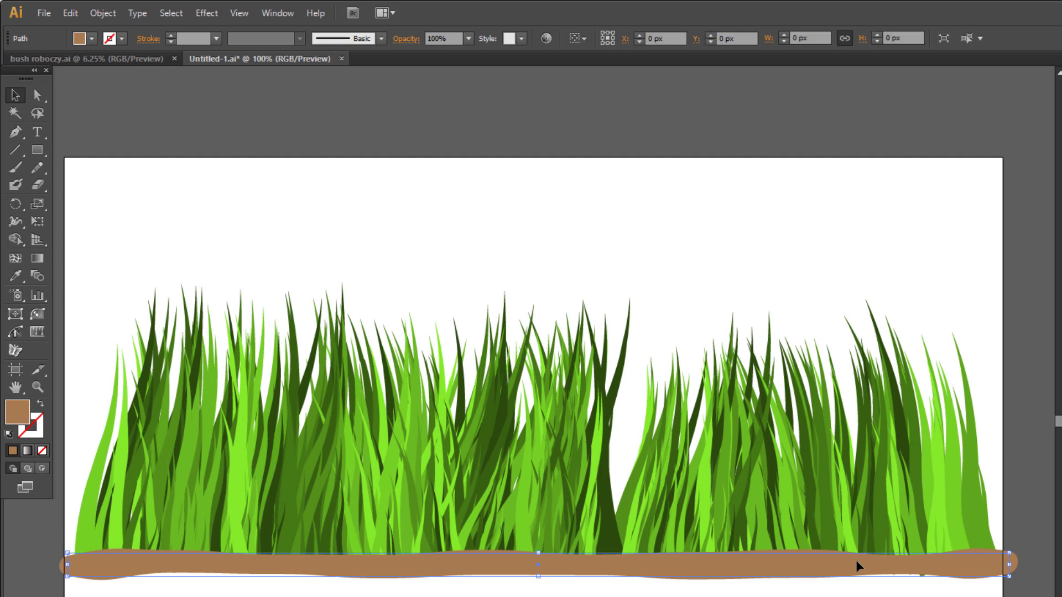
pyautogui.click(102, 13)
pyautogui.click(180, 256)
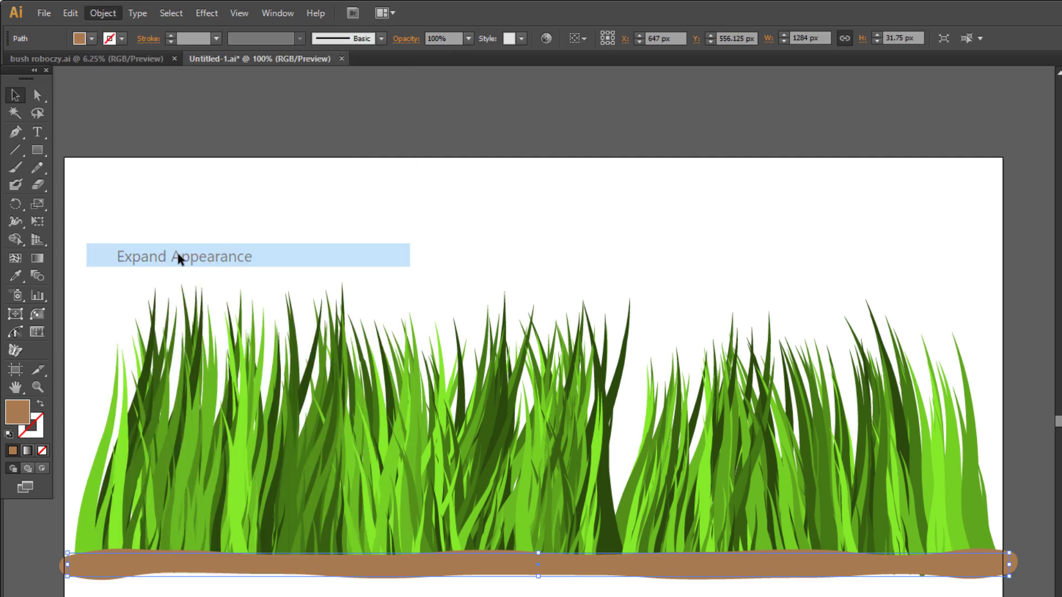
pyautogui.click(624, 596)
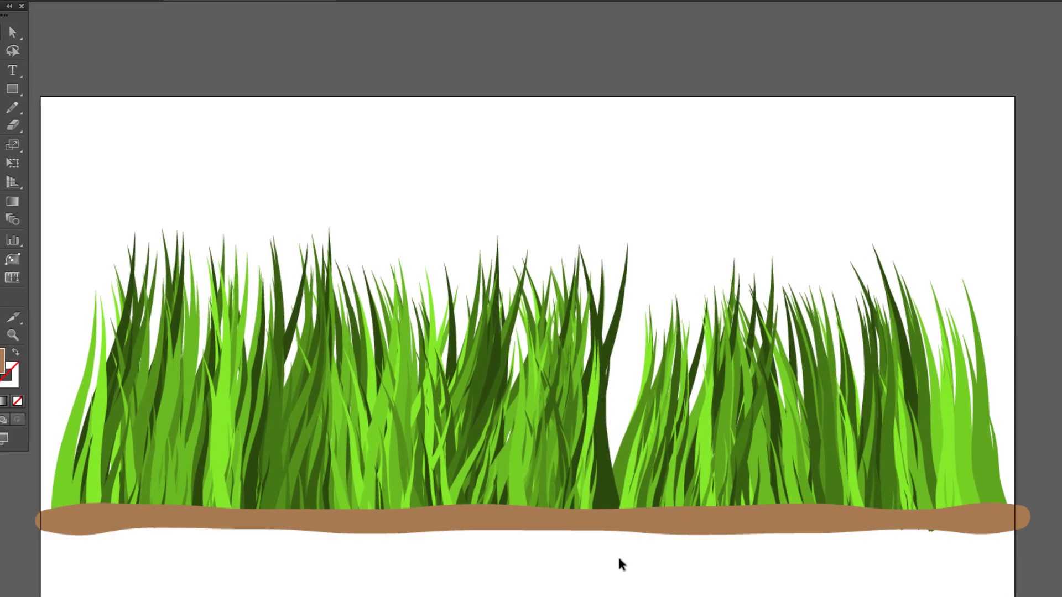
# Move the brown strip slightly down so it covers the bottom ends of the grass blades.
pyautogui.click(702, 516)
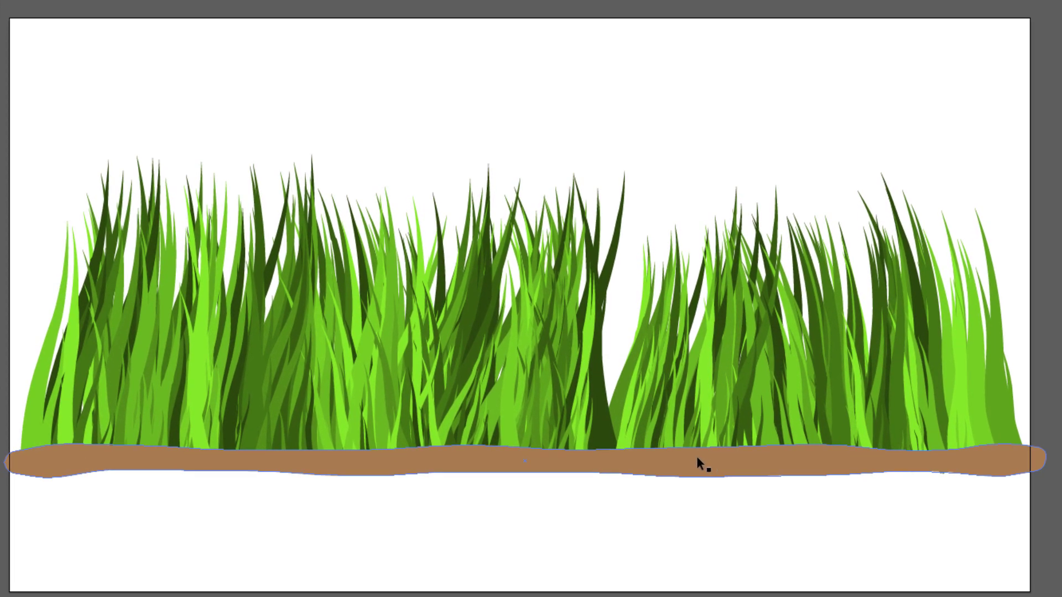
pyautogui.moveTo(690, 463); pyautogui.dragTo(687, 474)
pyautogui.click(712, 516)
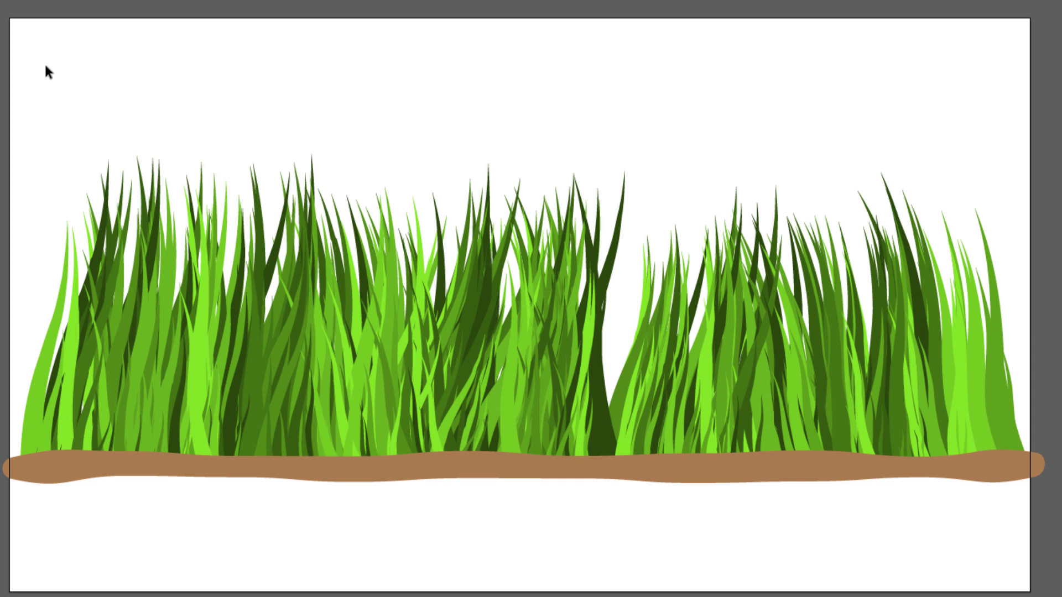
# Select all the grass blades together with the brown strip and group them.
pyautogui.moveTo(4, 70); pyautogui.dragTo(1054, 495)
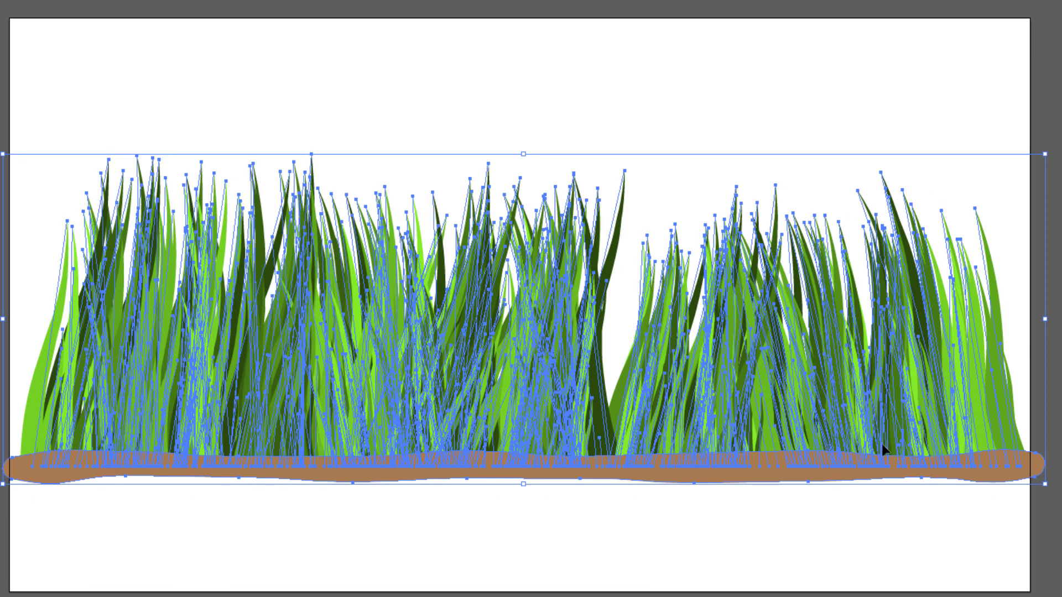
pyautogui.rightClick(416, 323)
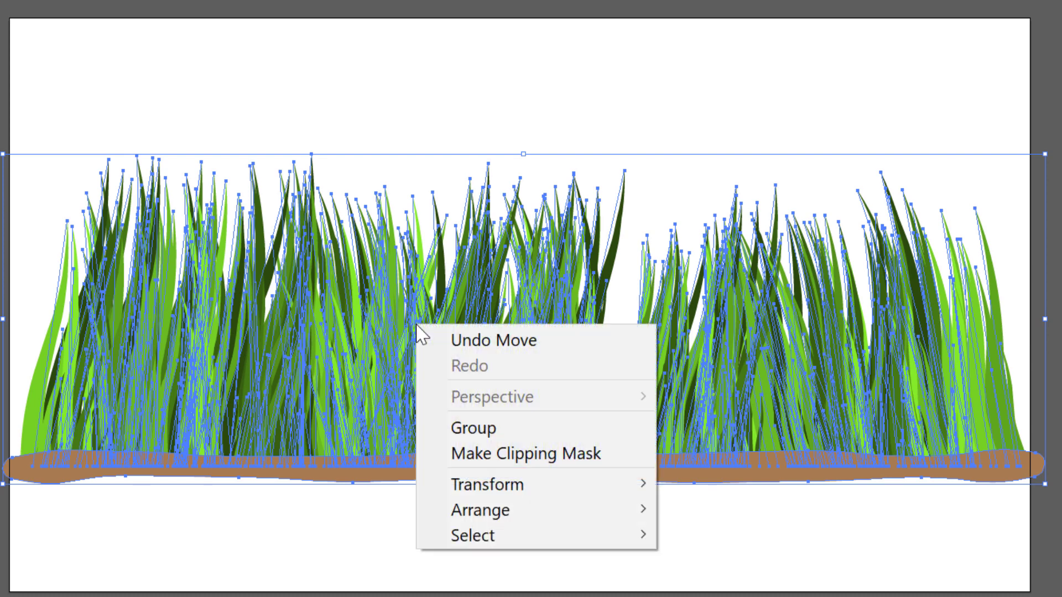
pyautogui.click(484, 434)
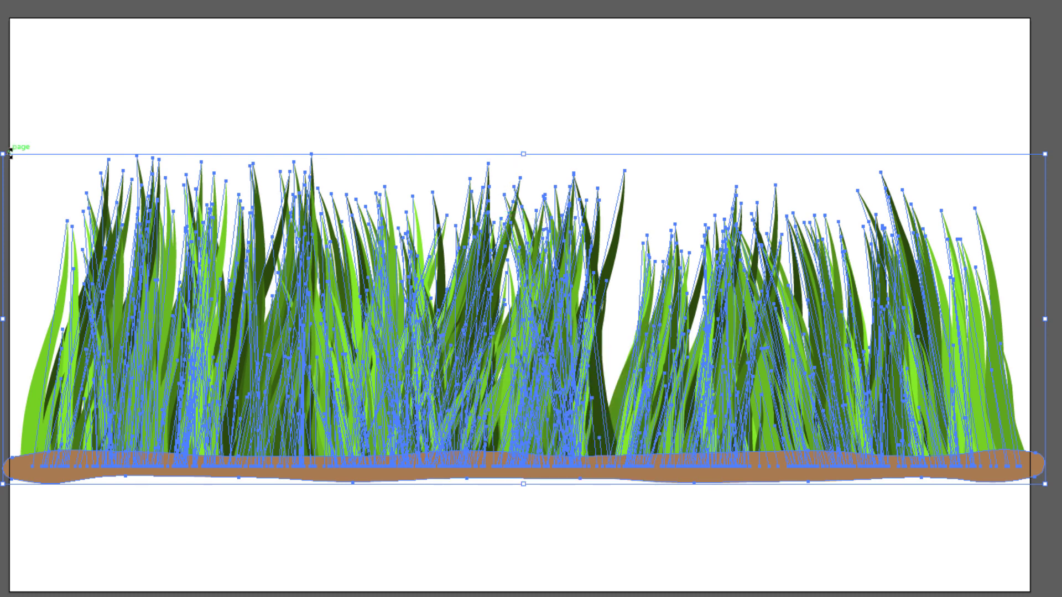
# Scale down the grass and soil group, move it to the middle of the artboard and deselect it.
pyautogui.moveTo(4, 155); pyautogui.dragTo(195, 214)
pyautogui.moveTo(535, 394); pyautogui.dragTo(444, 338)
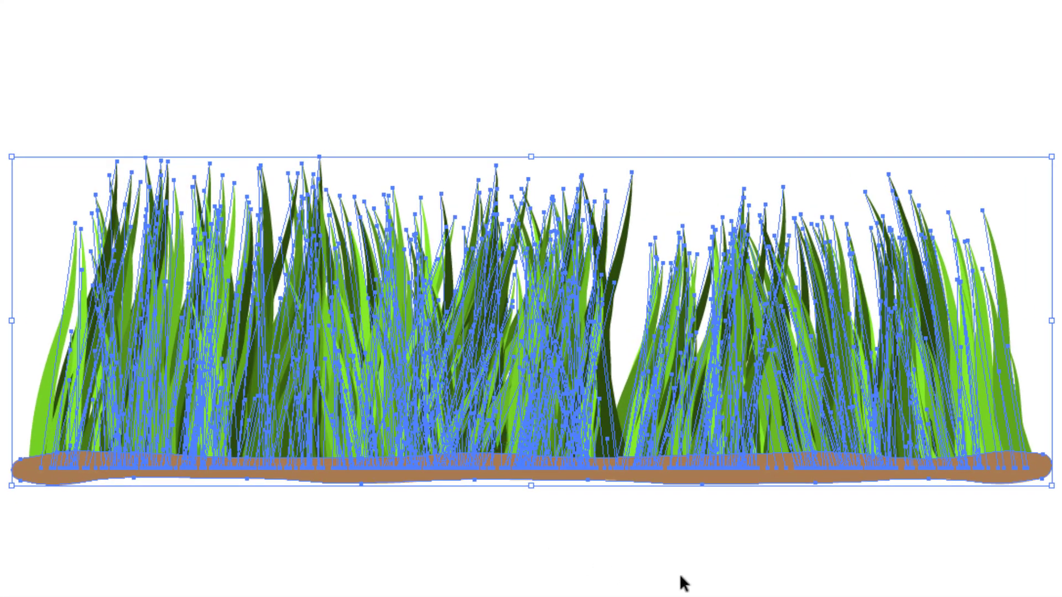
pyautogui.hotkey('ctrl', 'shift', 'a')
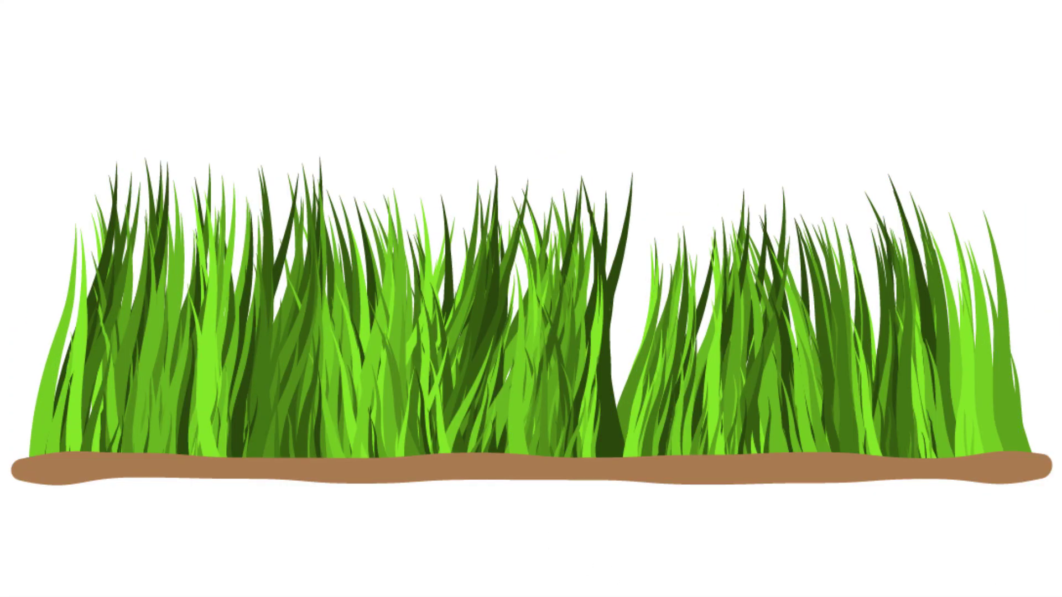